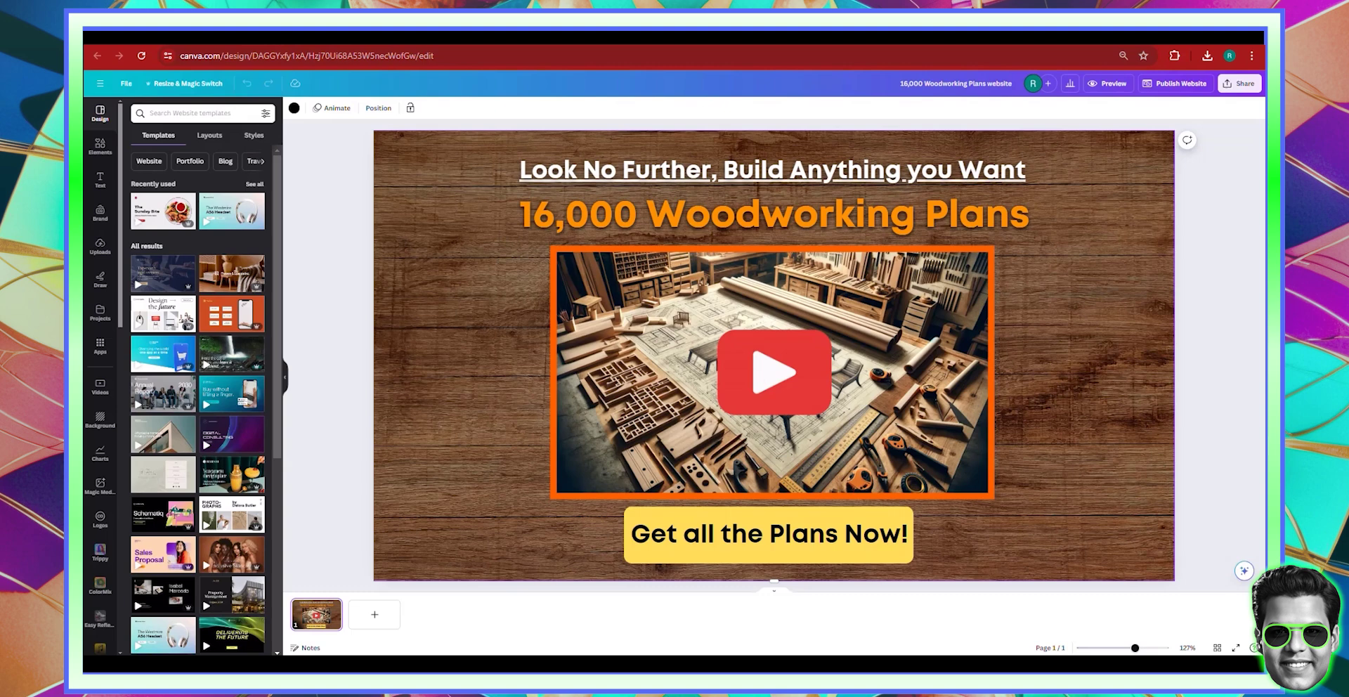
- Review the TedsWoodworking sales page, then return to the Canva home page with recent designs
{"action": "mouse_move", "coordinate": [1019, 36]}
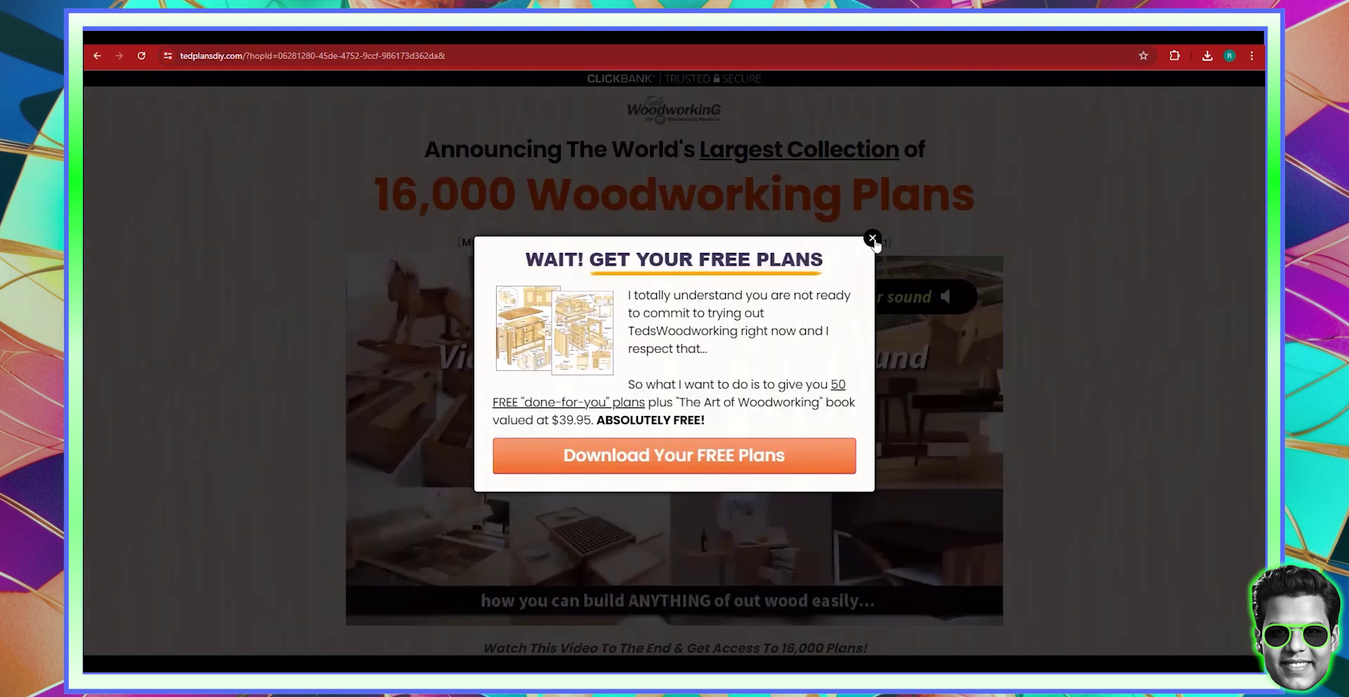
{"action": "left_click", "coordinate": [873, 235]}
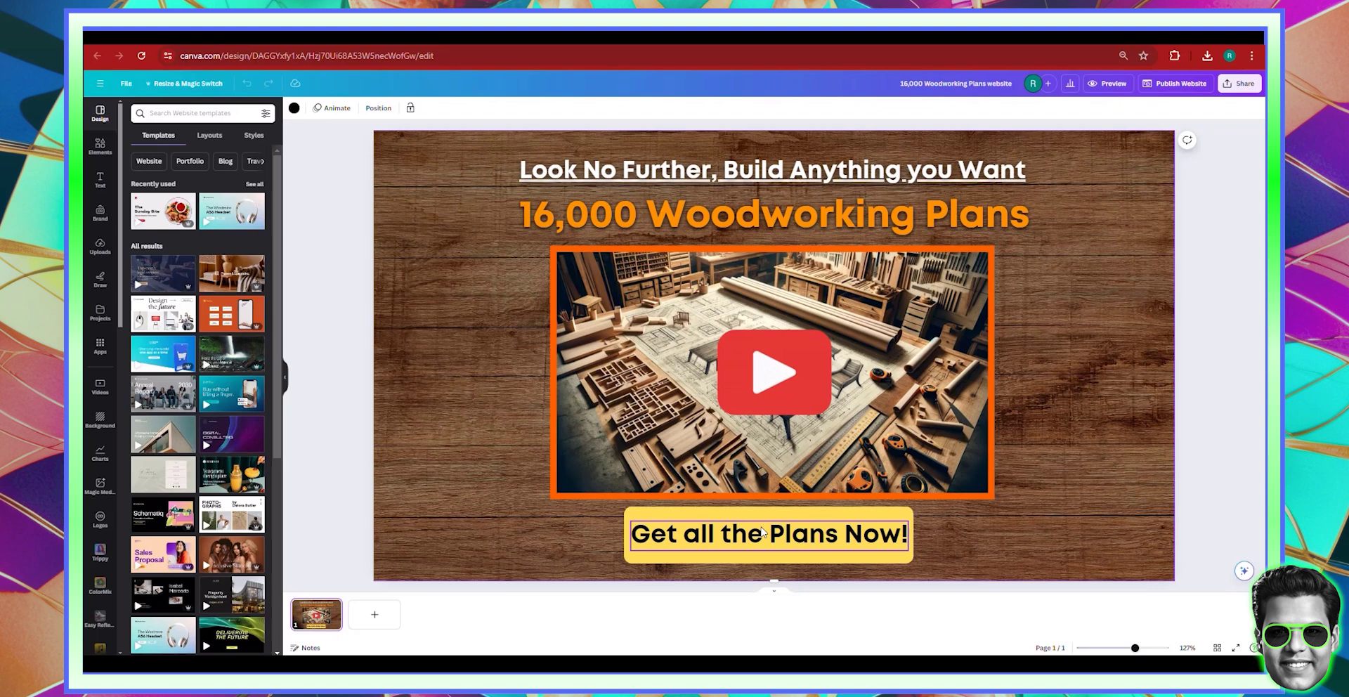
{"action": "left_click", "coordinate": [1048, 45]}
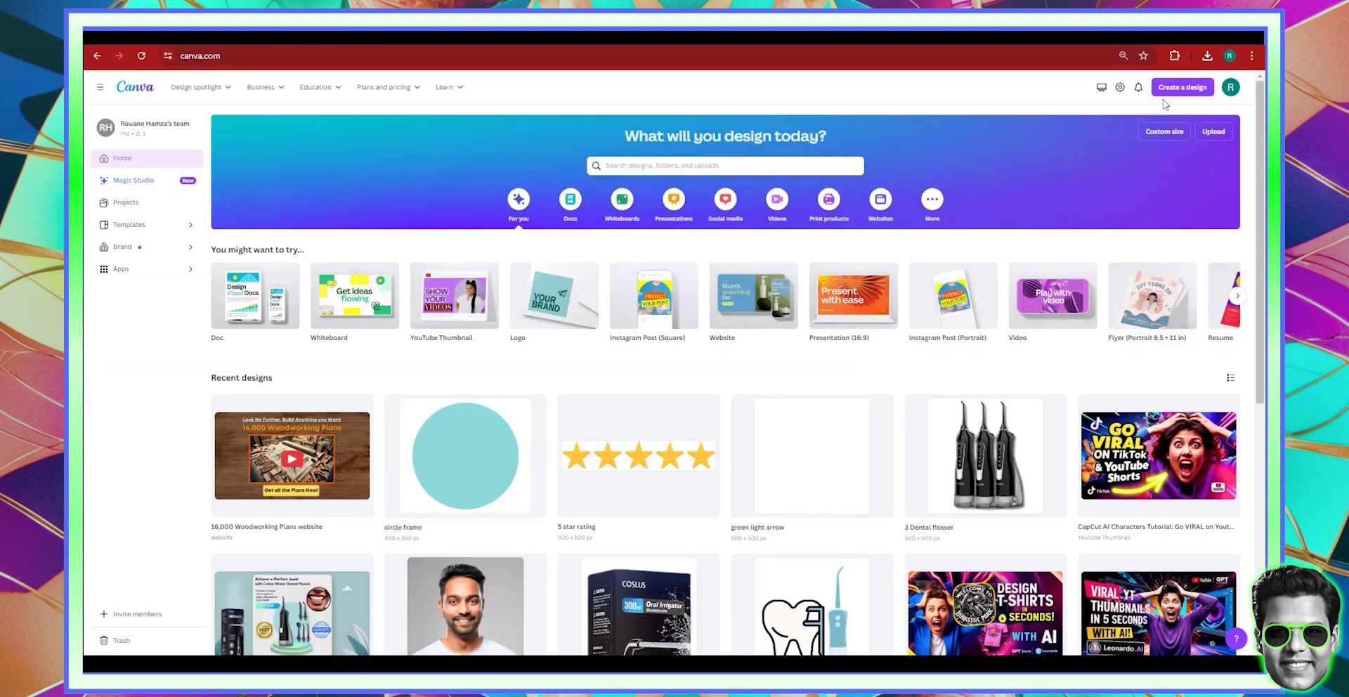
- Create a new blank Website design and fill its page background black
{"action": "left_click", "coordinate": [1172, 95]}
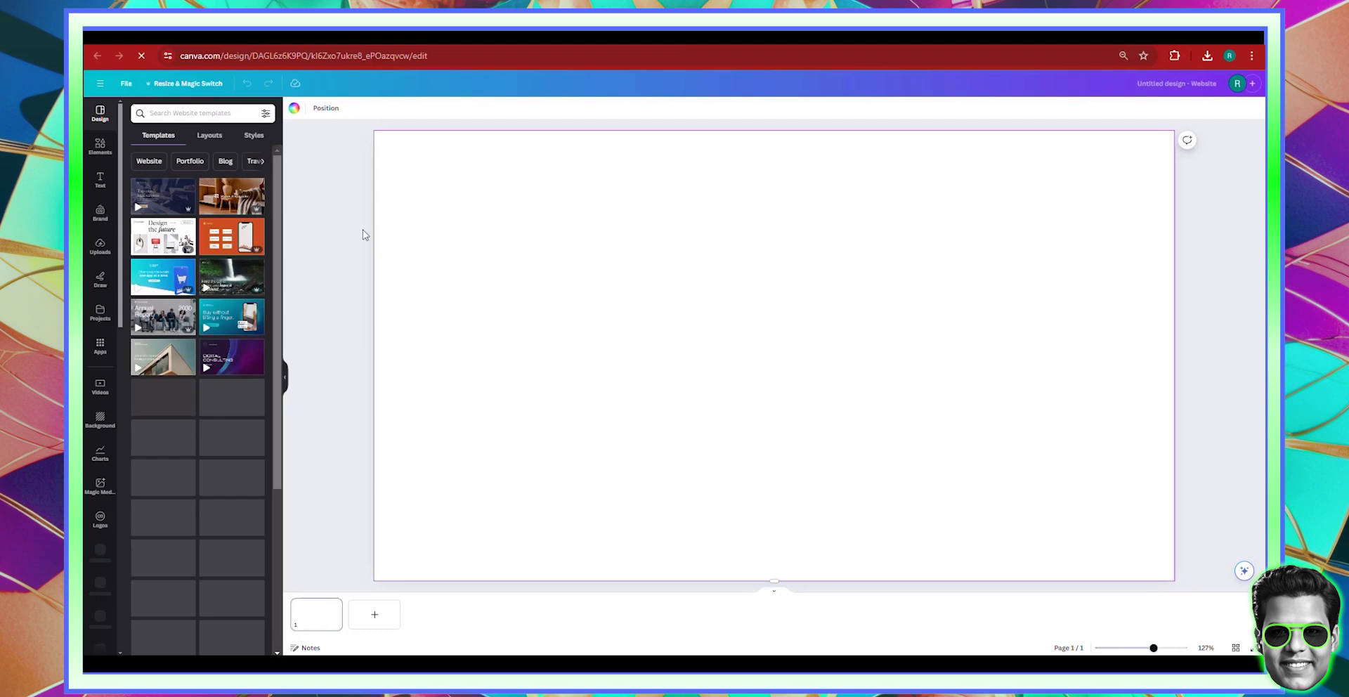
{"action": "left_click", "coordinate": [295, 109]}
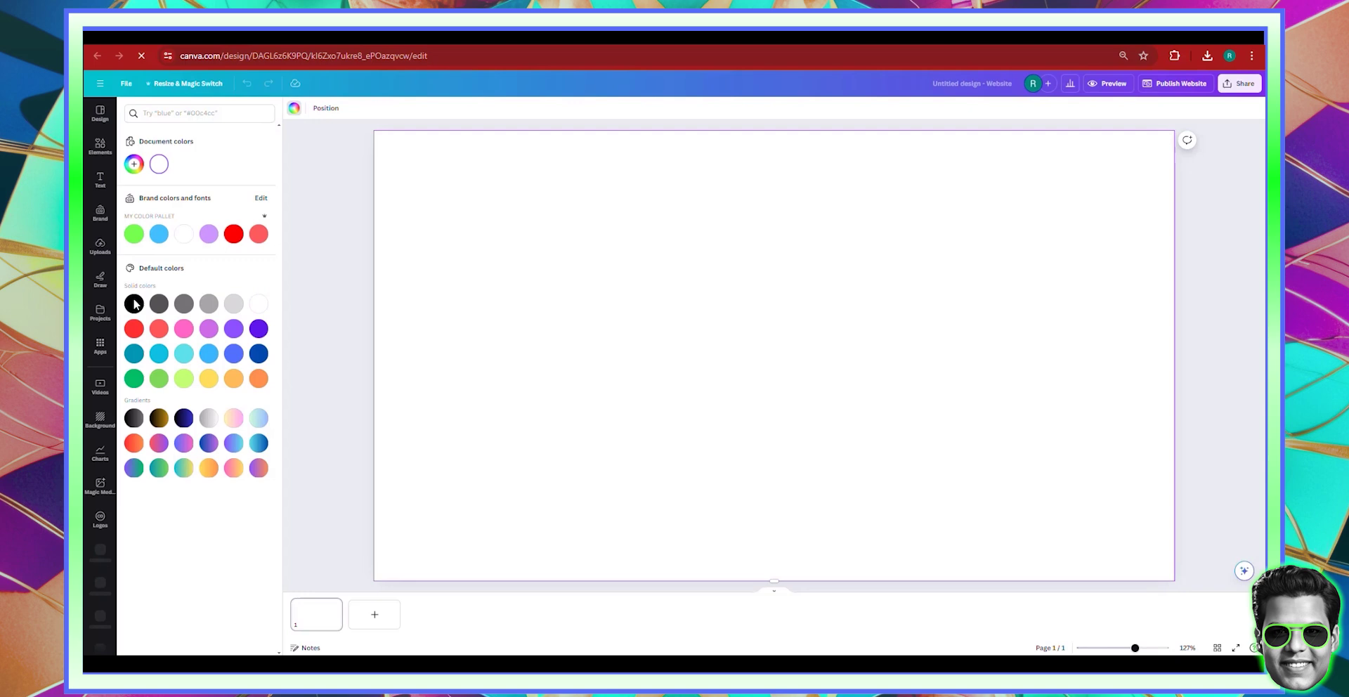
{"action": "left_click", "coordinate": [133, 304]}
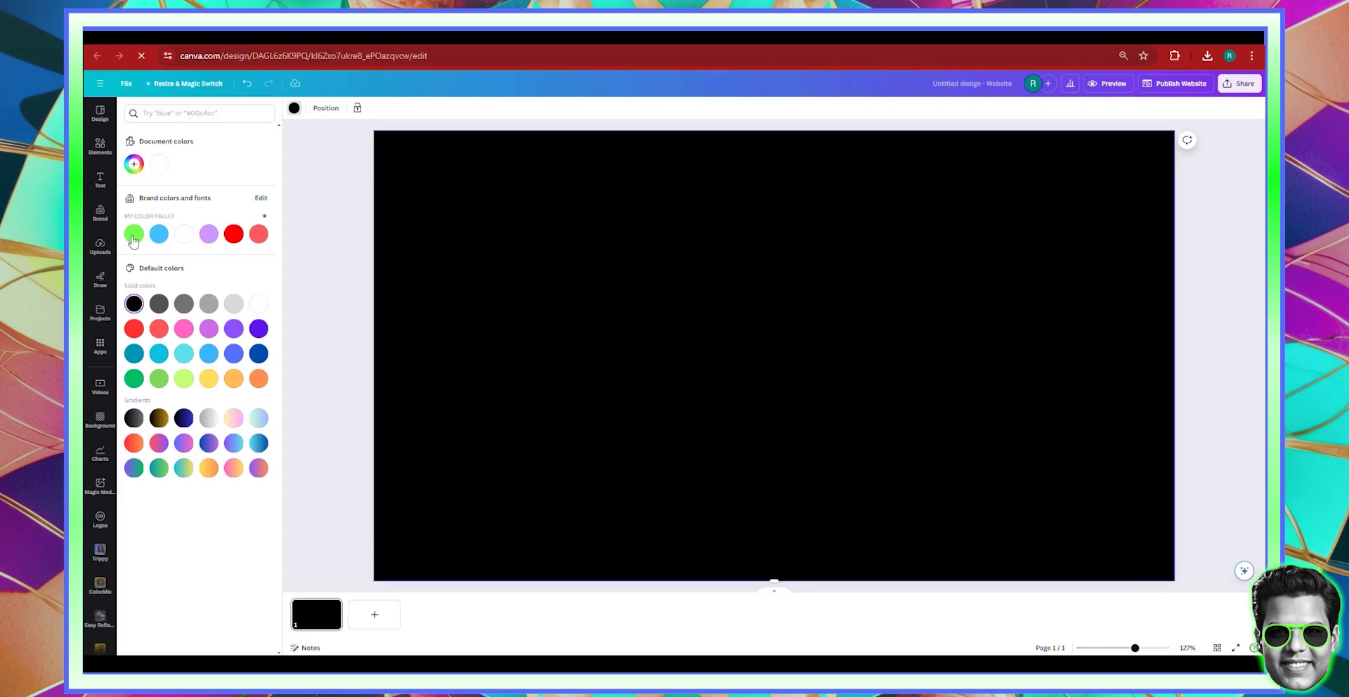
- Search Elements photos for 'wood' and add a wood-plank photo to the page
{"action": "left_click", "coordinate": [101, 156]}
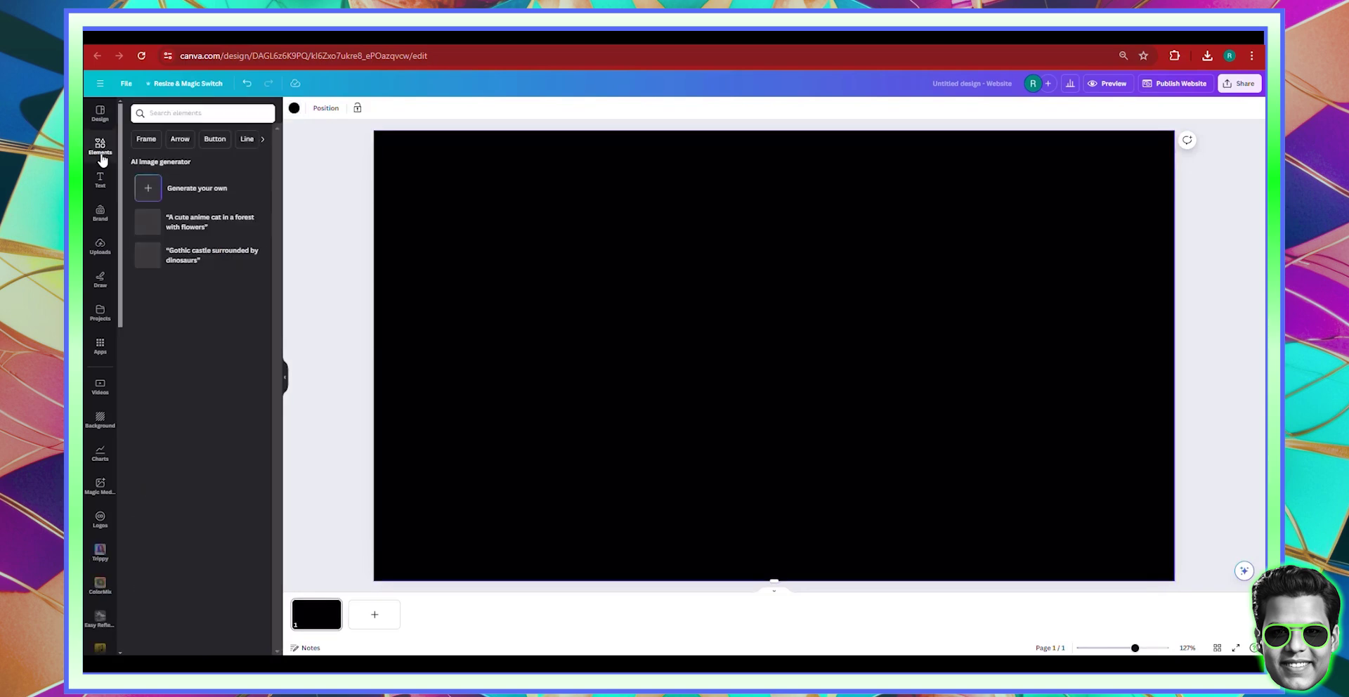
{"action": "left_click", "coordinate": [191, 114]}
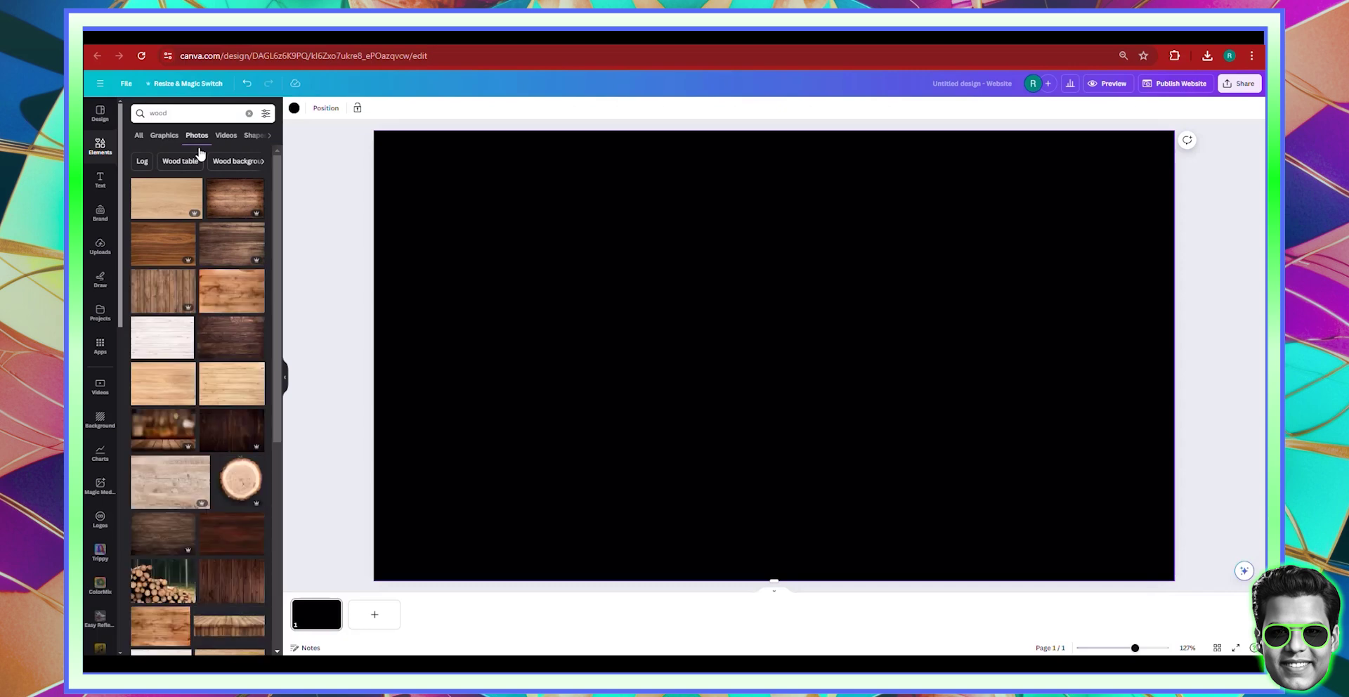
{"action": "left_click", "coordinate": [232, 139]}
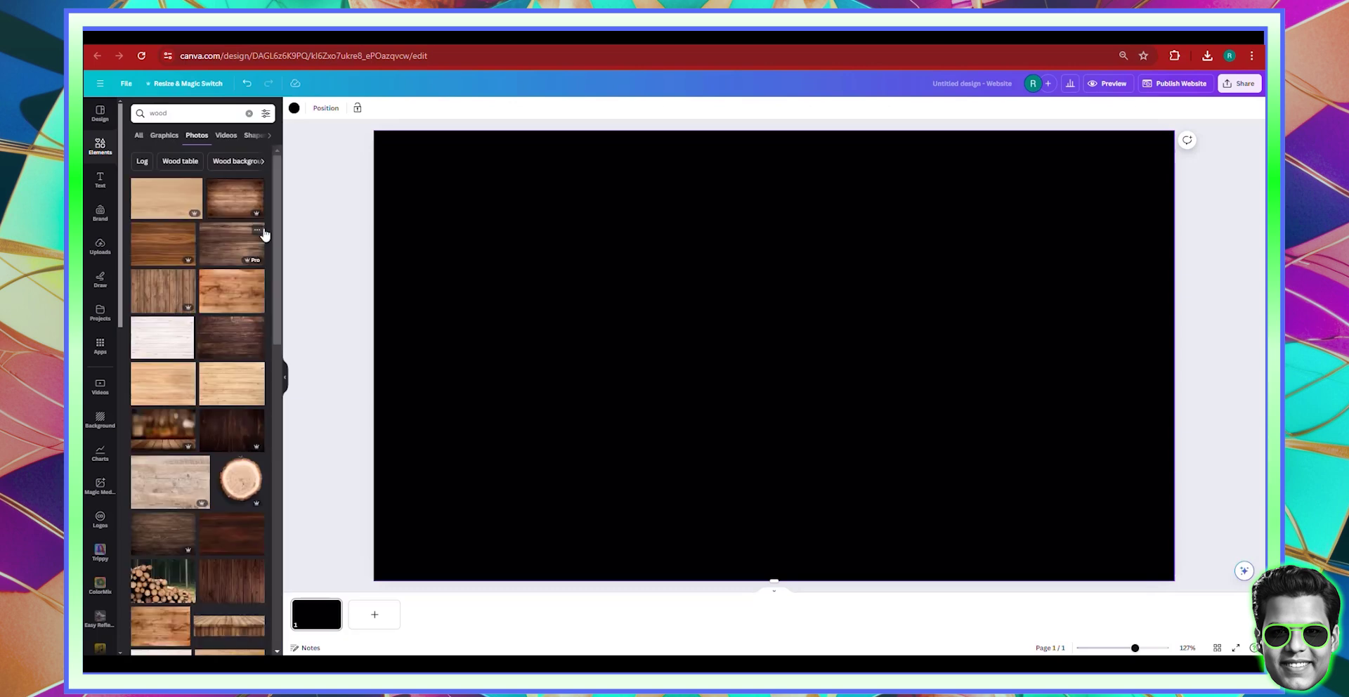
{"action": "scroll", "coordinate": [183, 394], "scroll_direction": "down", "scroll_amount": 1}
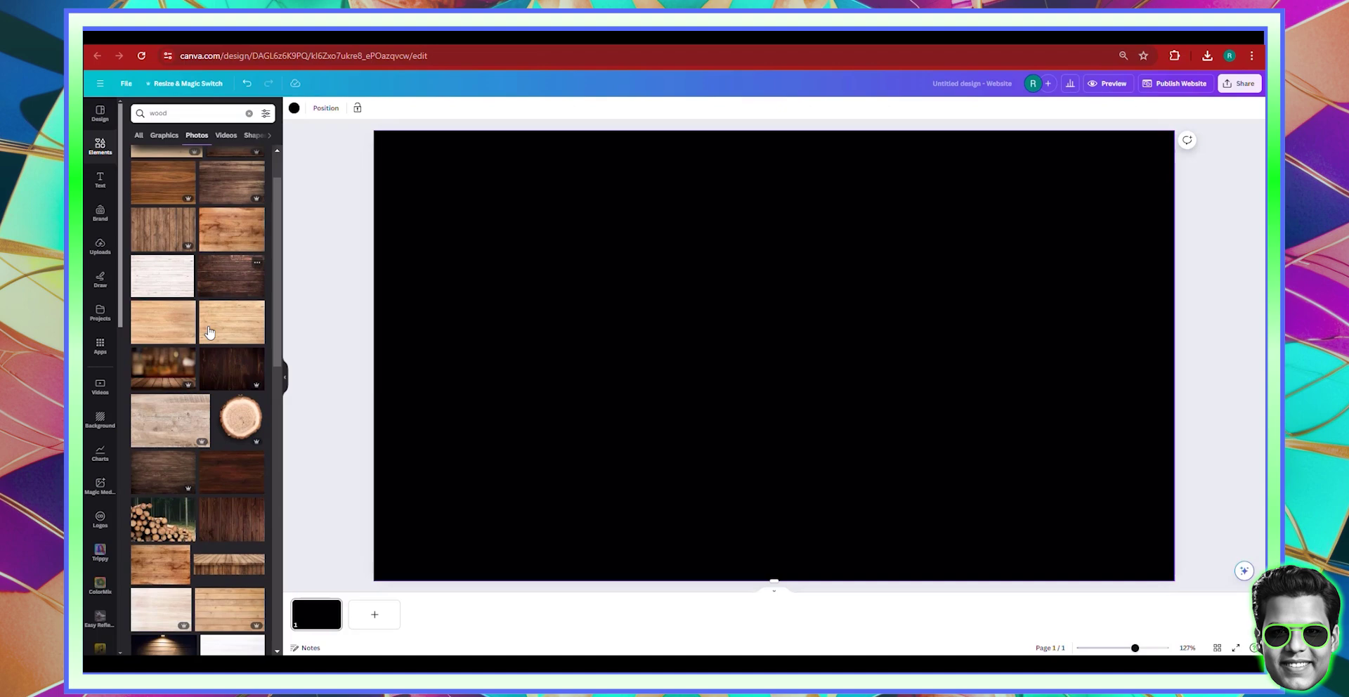
{"action": "left_click", "coordinate": [174, 563]}
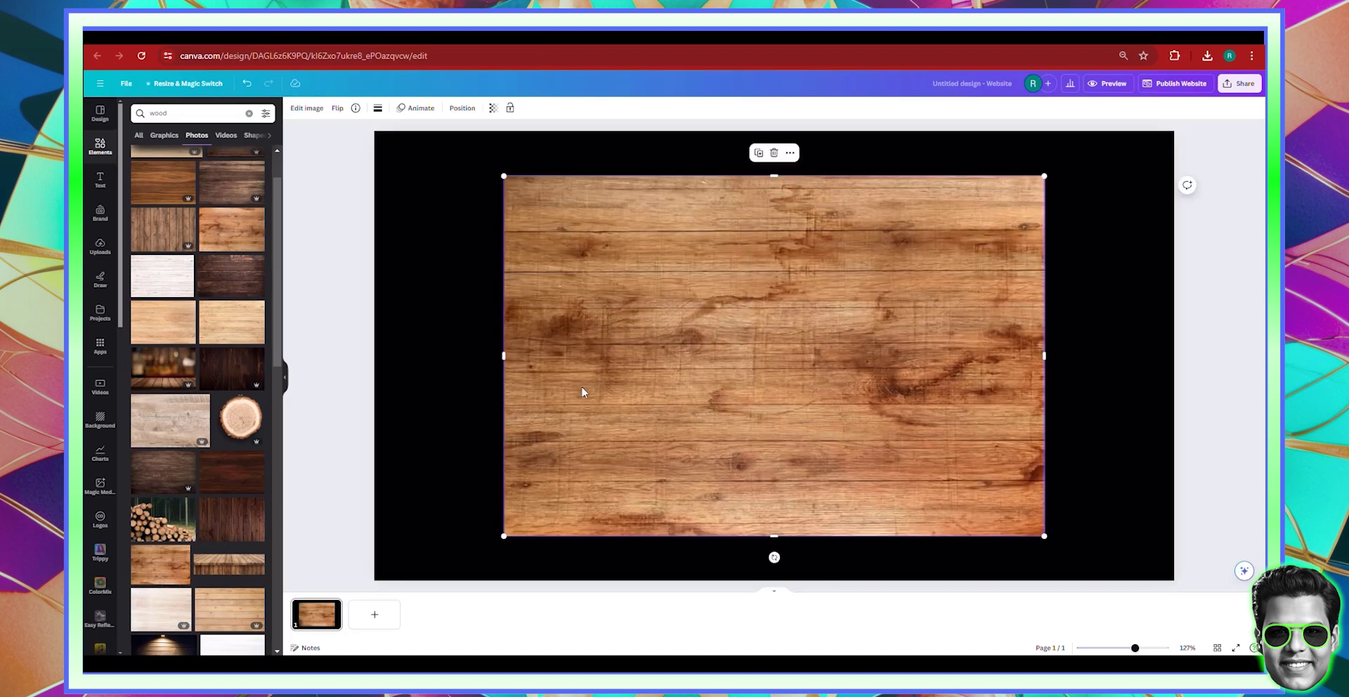
- Stretch the wood photo to cover the whole page and lower its transparency
{"action": "left_click_drag", "start_coordinate": [728, 402], "coordinate": [589, 351]}
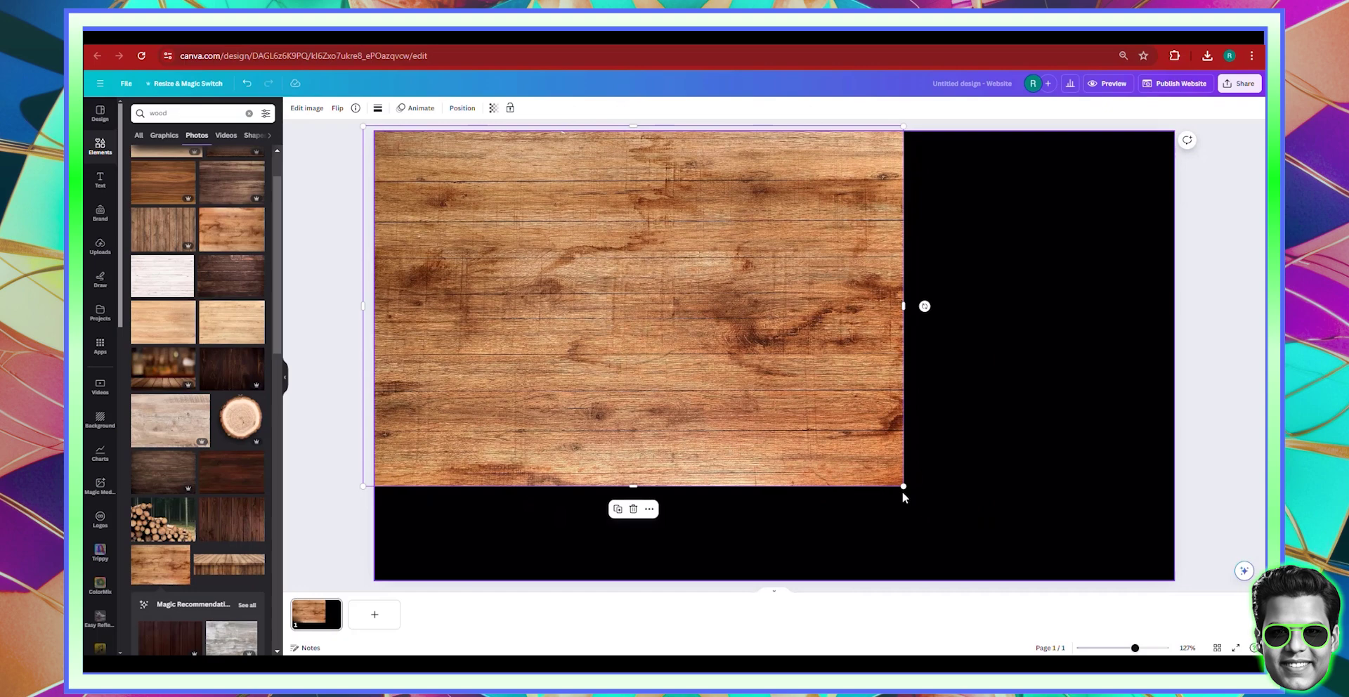
{"action": "left_click_drag", "start_coordinate": [905, 485], "coordinate": [1198, 678]}
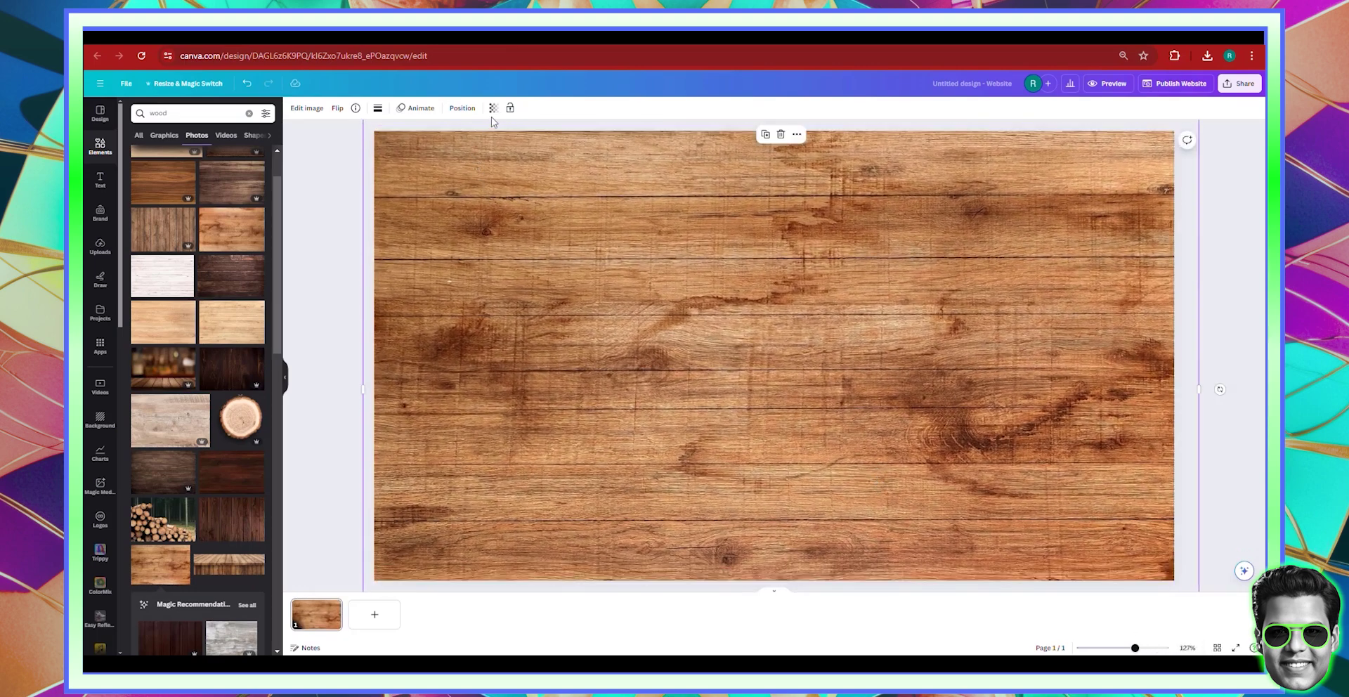
{"action": "left_click", "coordinate": [494, 108]}
{"action": "left_click_drag", "start_coordinate": [465, 149], "coordinate": [449, 153]}
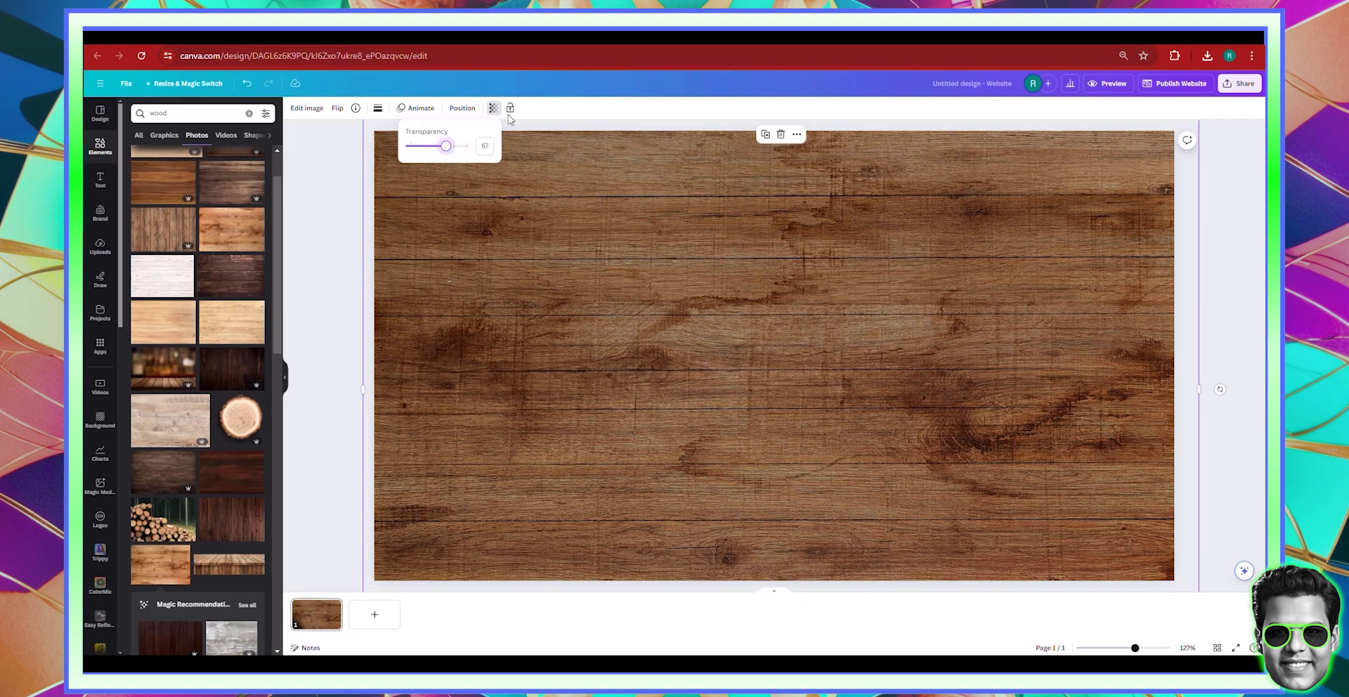
{"action": "left_click", "coordinate": [640, 249]}
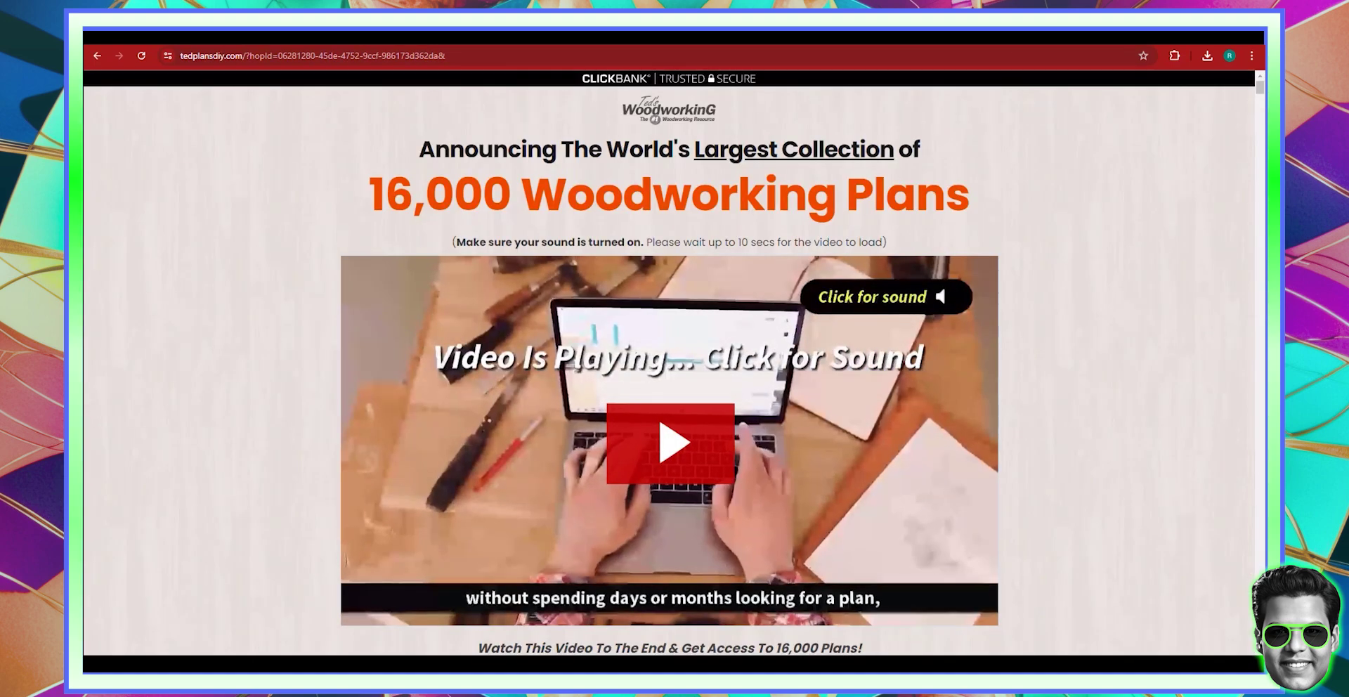
- Return to the Canva editor and begin a search in the Elements library
{"action": "left_click", "coordinate": [919, 41]}
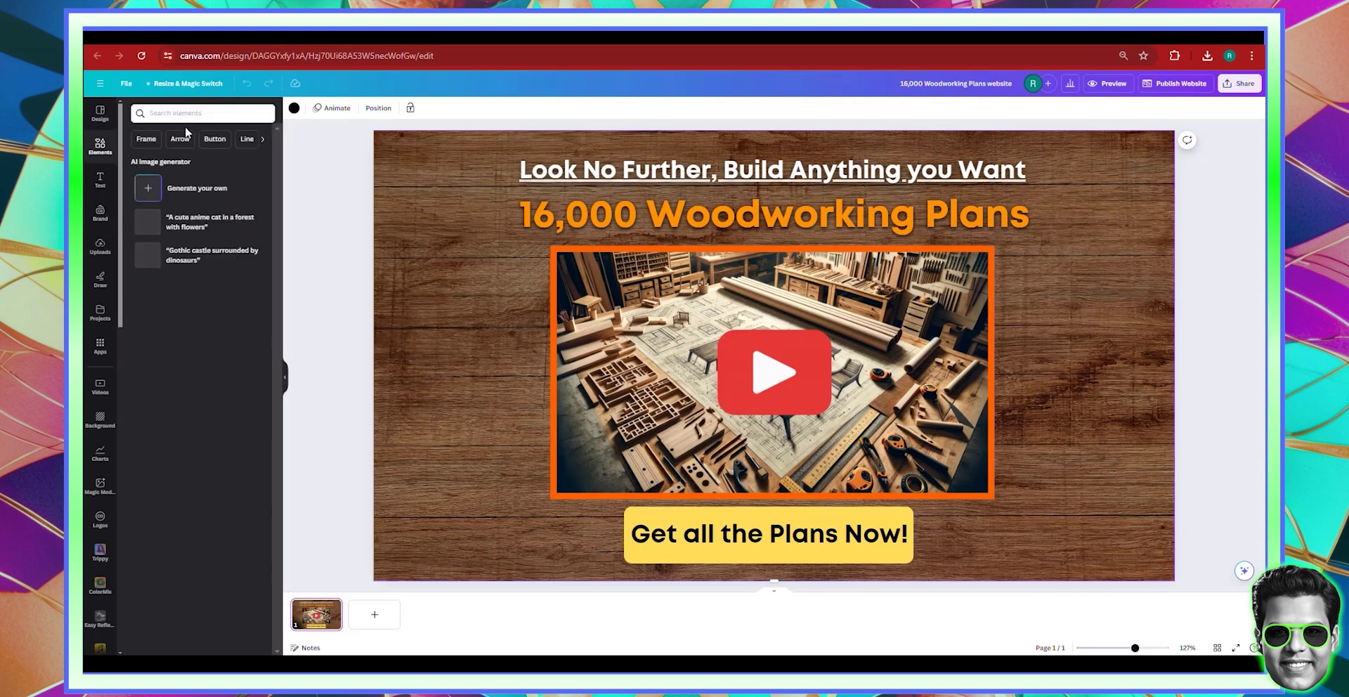
{"action": "left_click", "coordinate": [186, 118]}
{"action": "type", "text": "wood"}
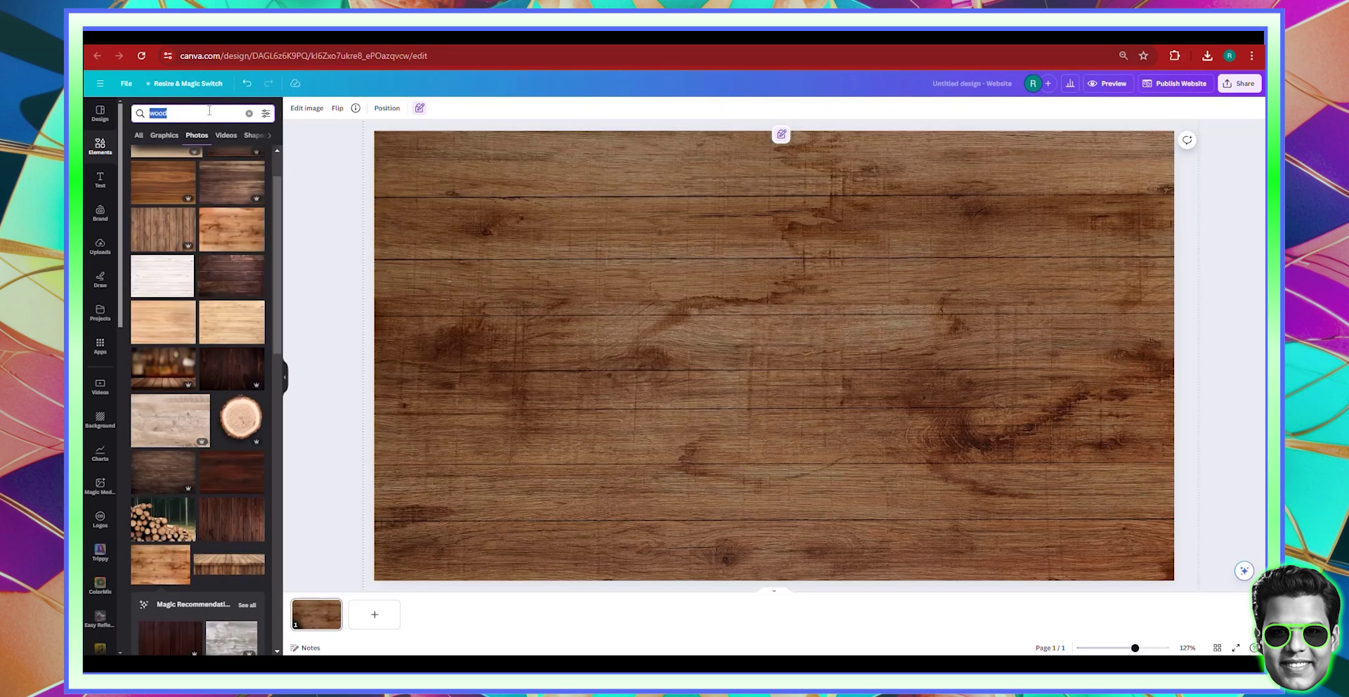
- Add a 'woodworking plans' video clip, shrink it and centre it on the wood background
{"action": "type", "text": "woodworking p"}
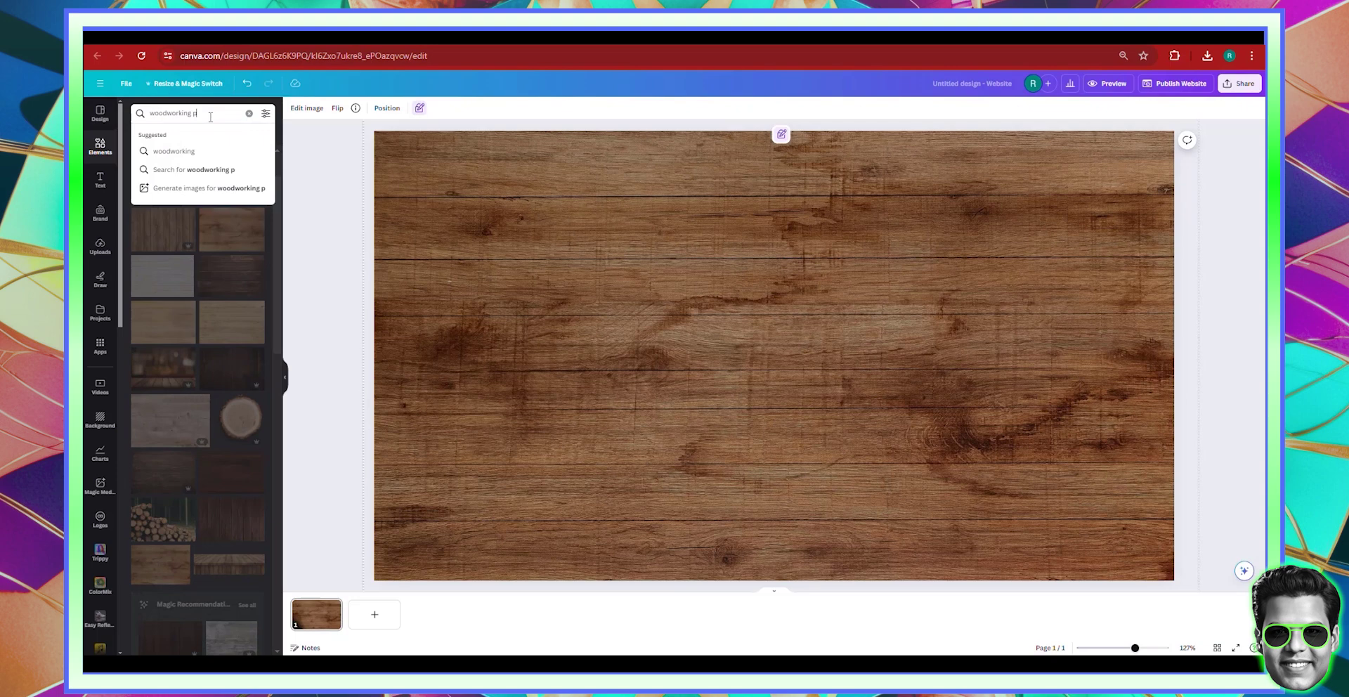
{"action": "type", "text": "lans"}
{"action": "key", "text": "Return"}
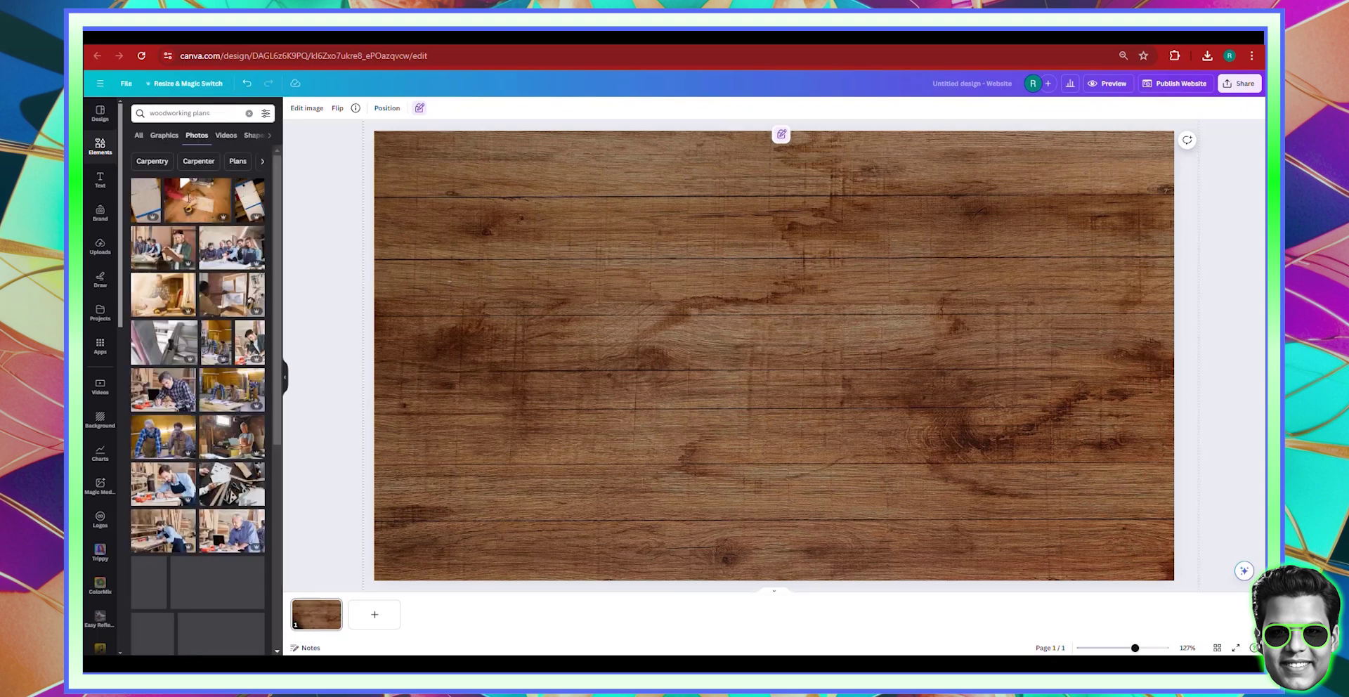
{"action": "left_click", "coordinate": [224, 140]}
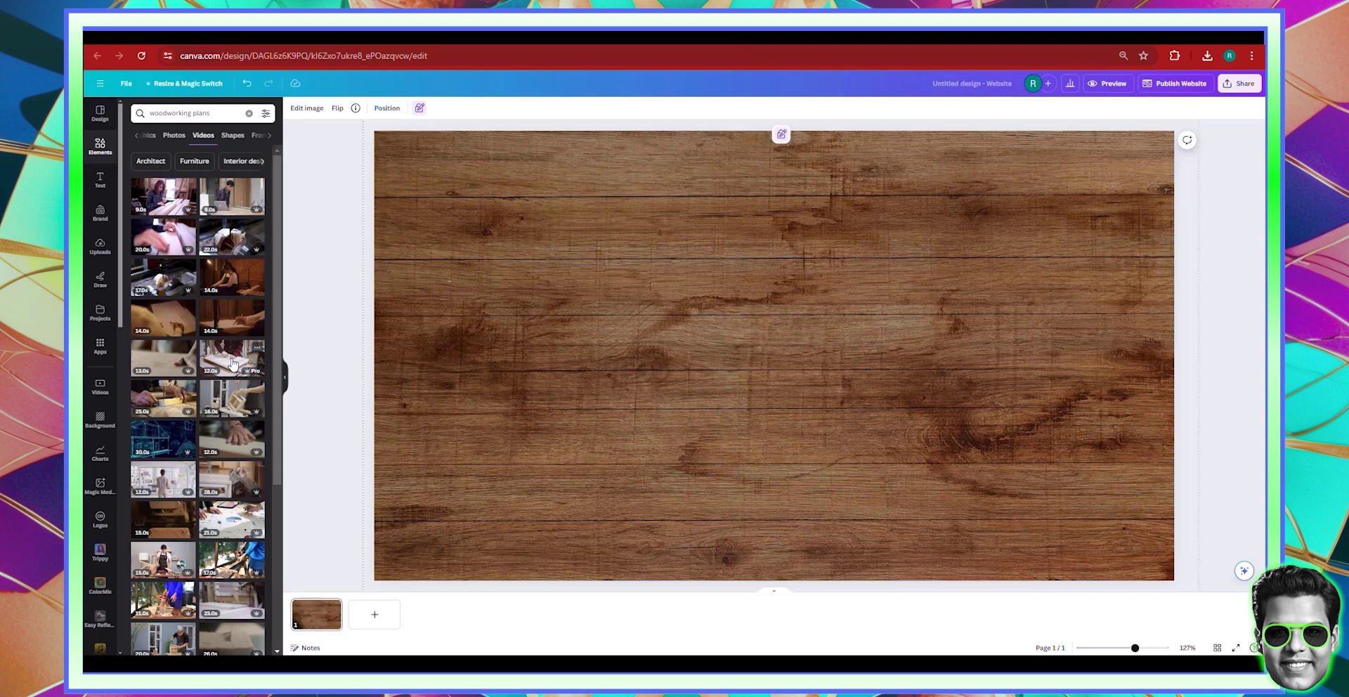
{"action": "left_click", "coordinate": [232, 363]}
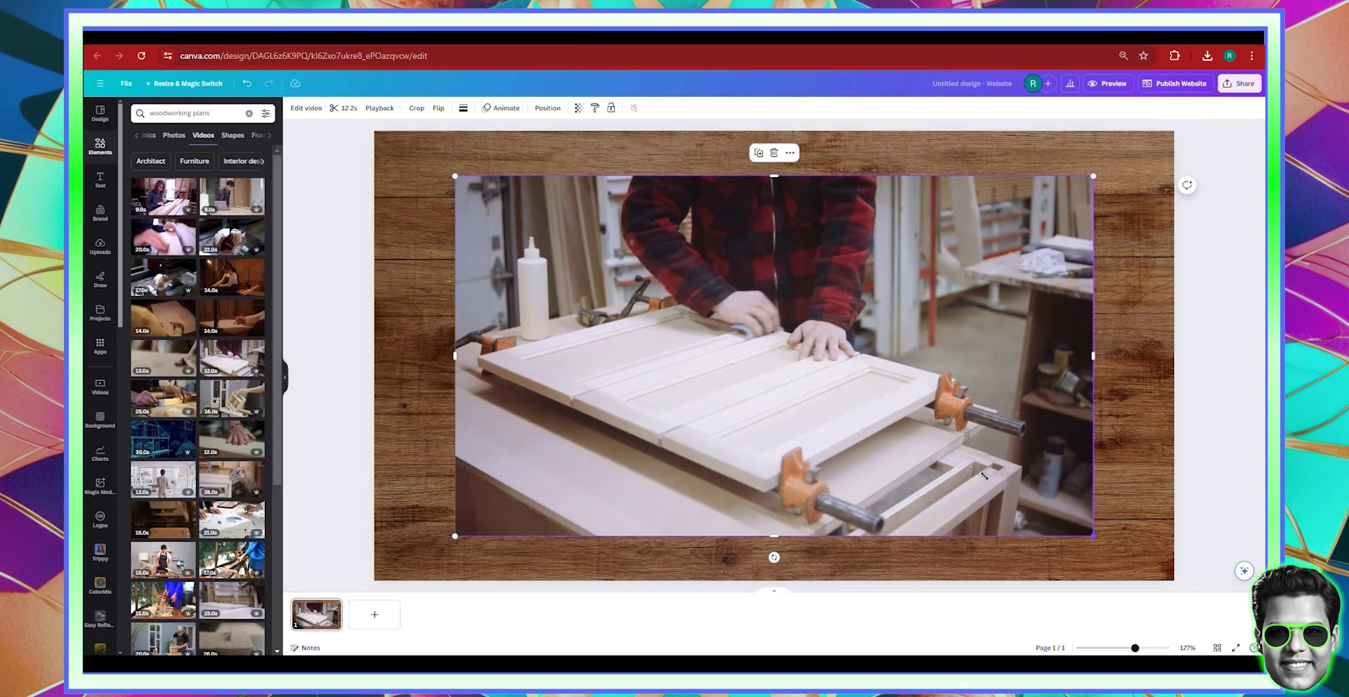
{"action": "left_click_drag", "start_coordinate": [984, 476], "coordinate": [928, 442]}
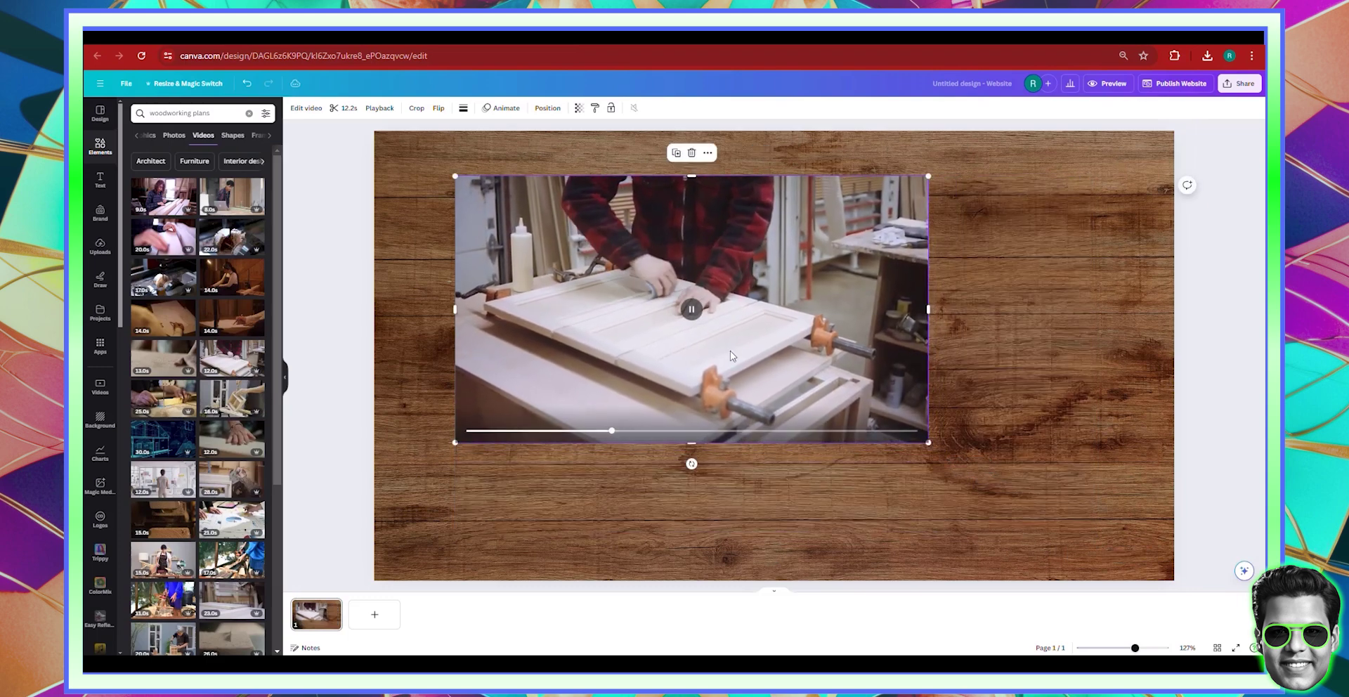
{"action": "left_click_drag", "start_coordinate": [660, 338], "coordinate": [742, 395]}
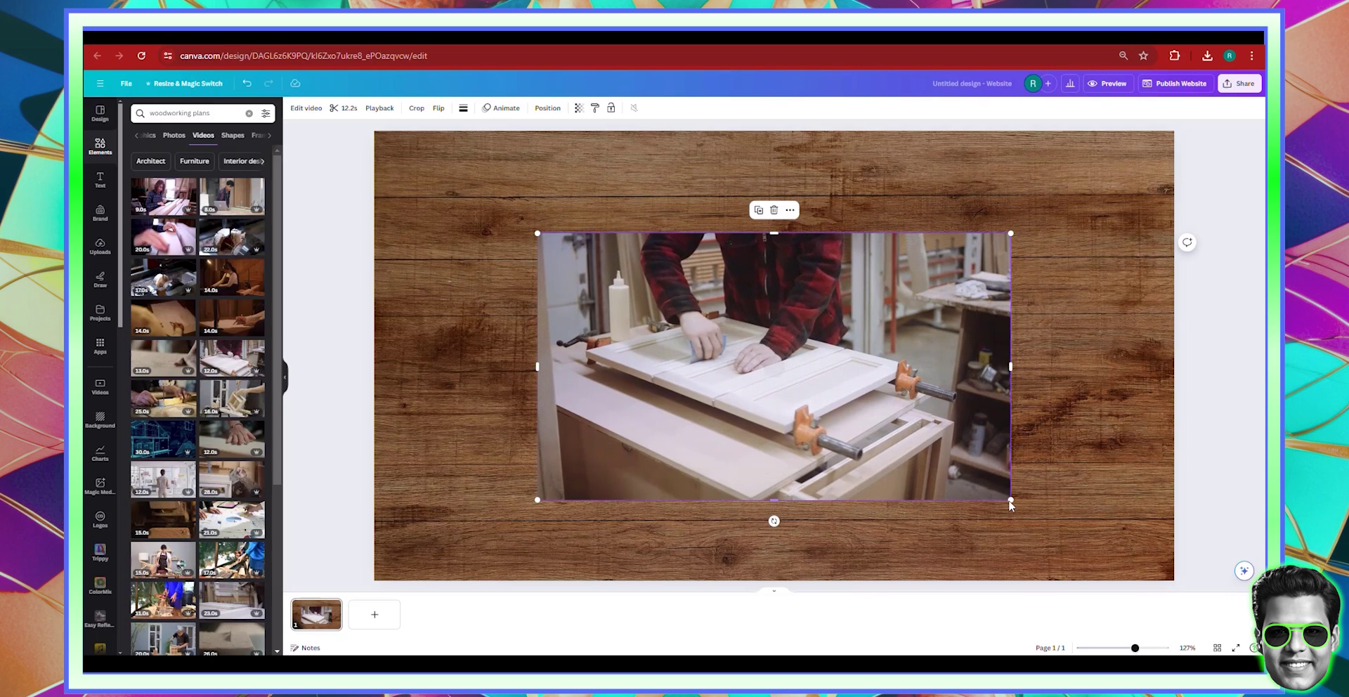
{"action": "left_click_drag", "start_coordinate": [1011, 503], "coordinate": [994, 490]}
{"action": "left_click_drag", "start_coordinate": [802, 416], "coordinate": [811, 413]}
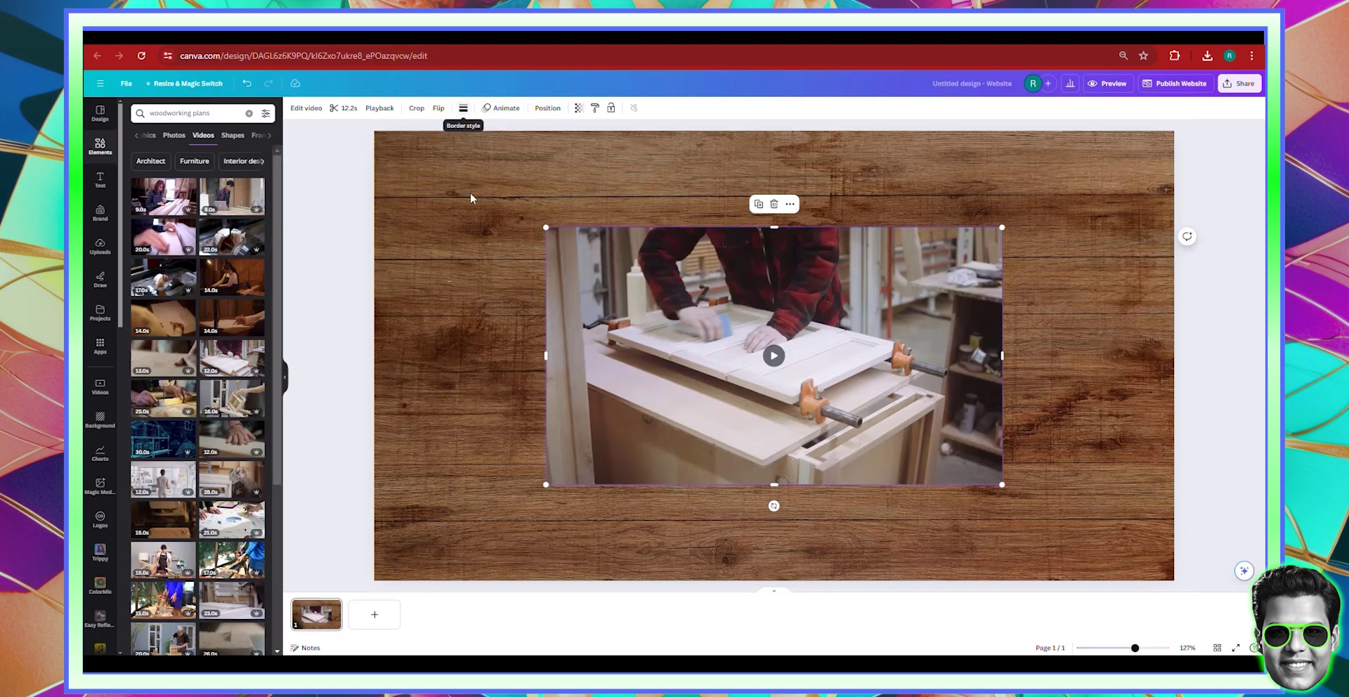
- Give the video a red border with weight 19 and corner rounding 0
{"action": "left_click_drag", "start_coordinate": [467, 169], "coordinate": [478, 203]}
{"action": "left_click", "coordinate": [435, 148]}
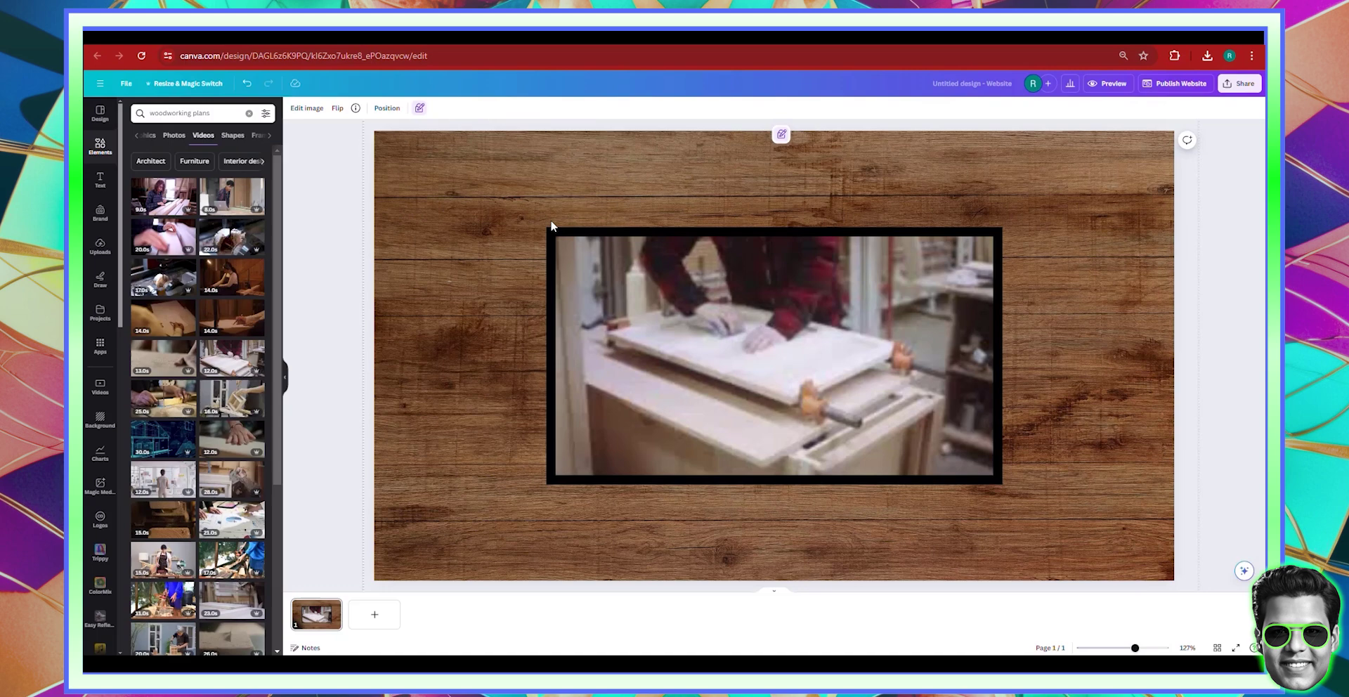
{"action": "key", "text": "Tab"}
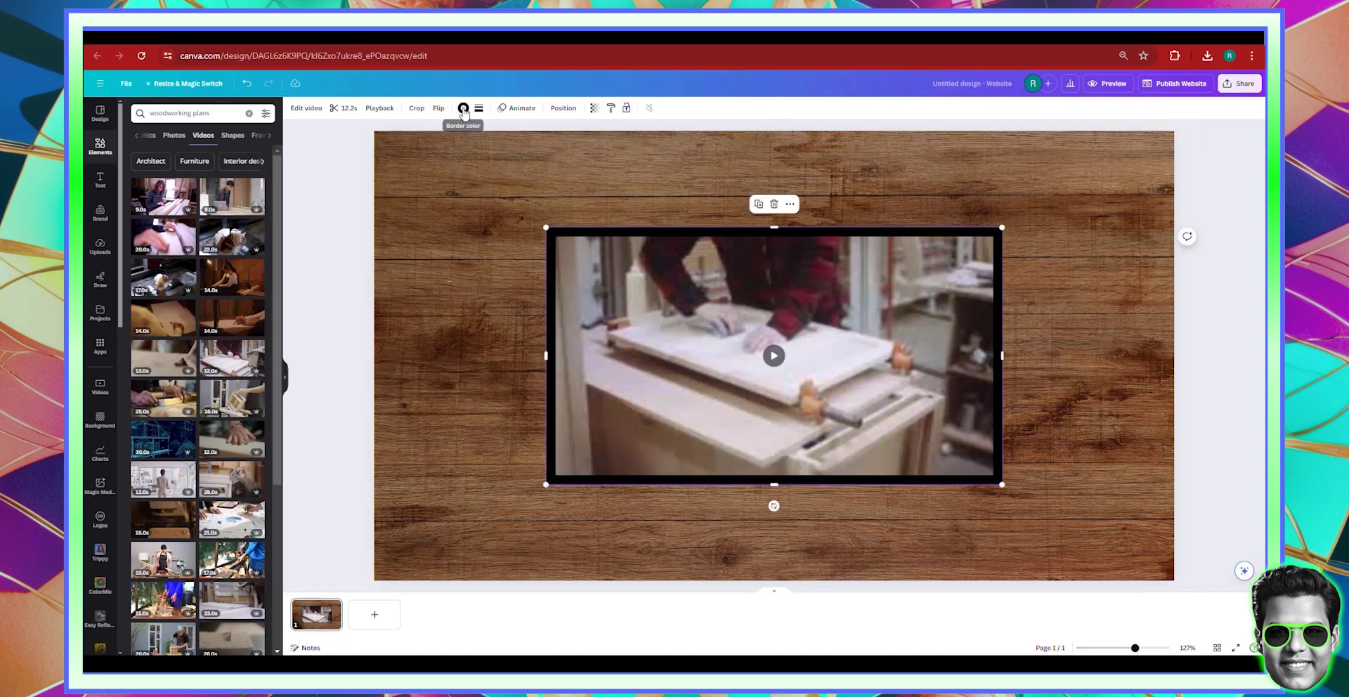
{"action": "left_click", "coordinate": [463, 108]}
{"action": "left_click", "coordinate": [234, 234]}
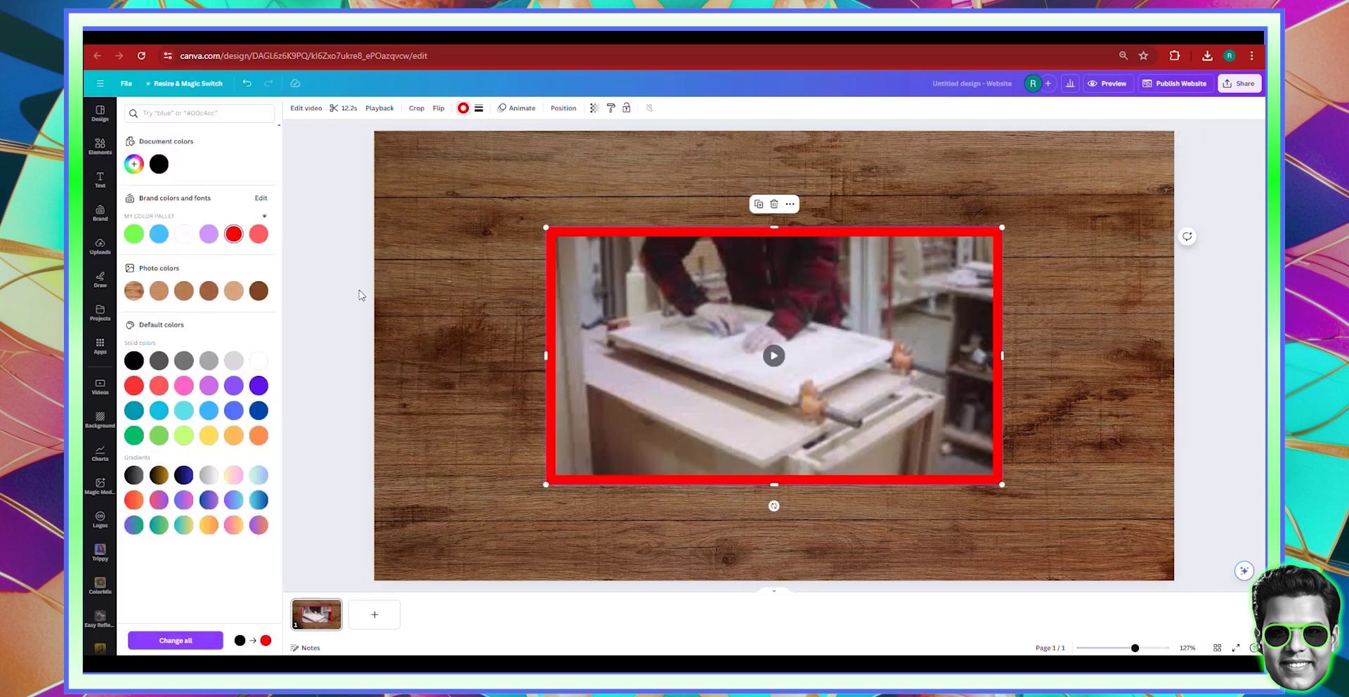
{"action": "left_click", "coordinate": [441, 307]}
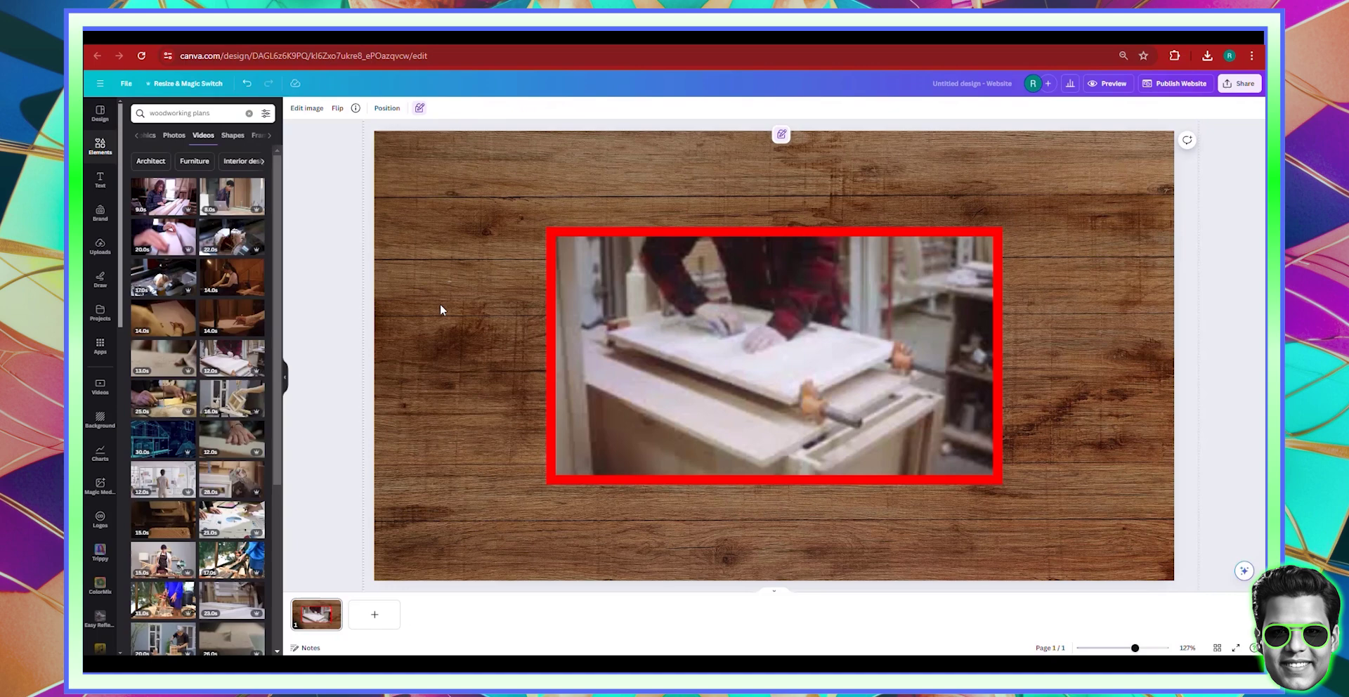
{"action": "left_click", "coordinate": [95, 149]}
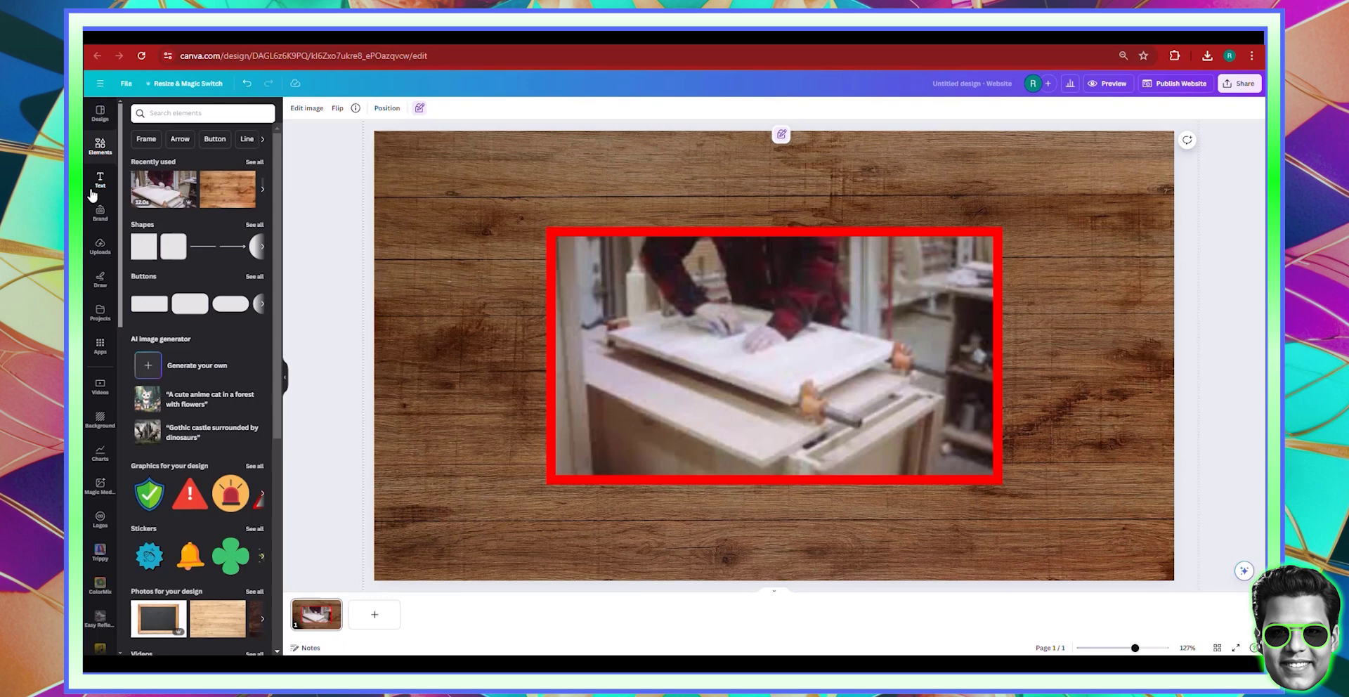
- Add a heading reading 'Get all Plans Today!' centred just below the video
{"action": "left_click", "coordinate": [94, 188]}
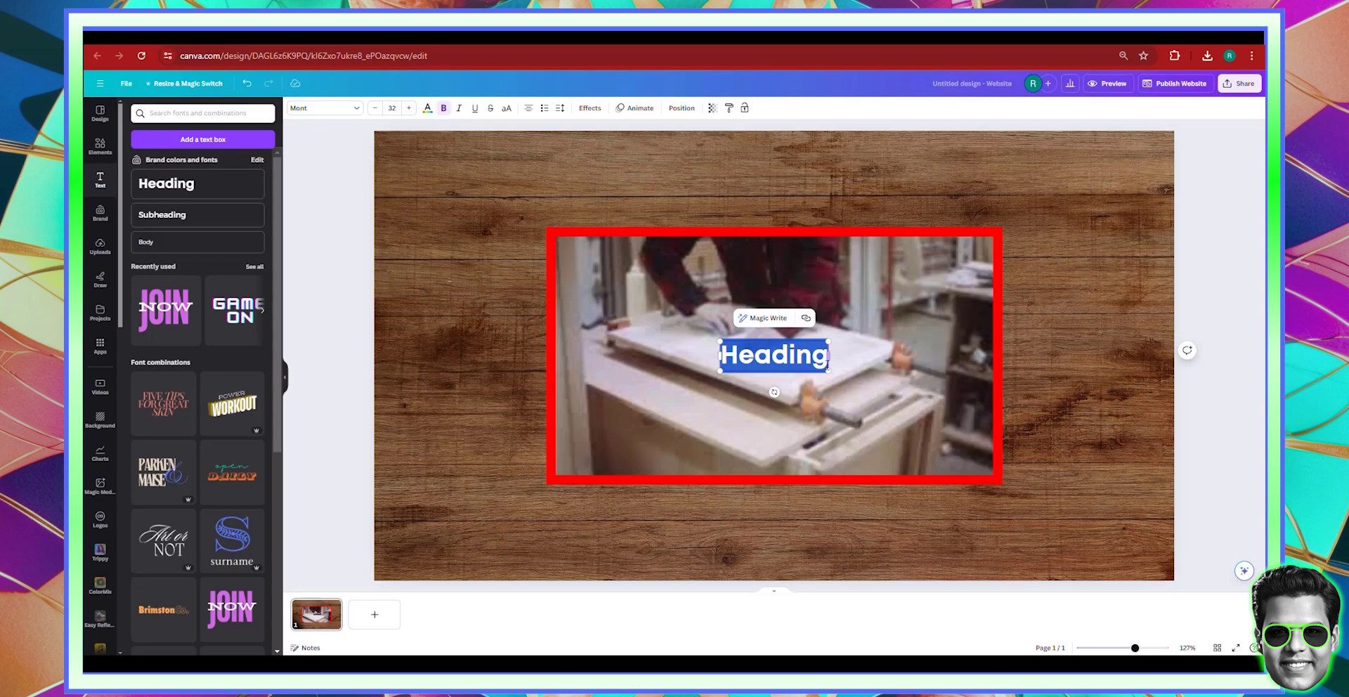
{"action": "left_click_drag", "start_coordinate": [787, 364], "coordinate": [773, 539]}
{"action": "double_click", "coordinate": [773, 540]}
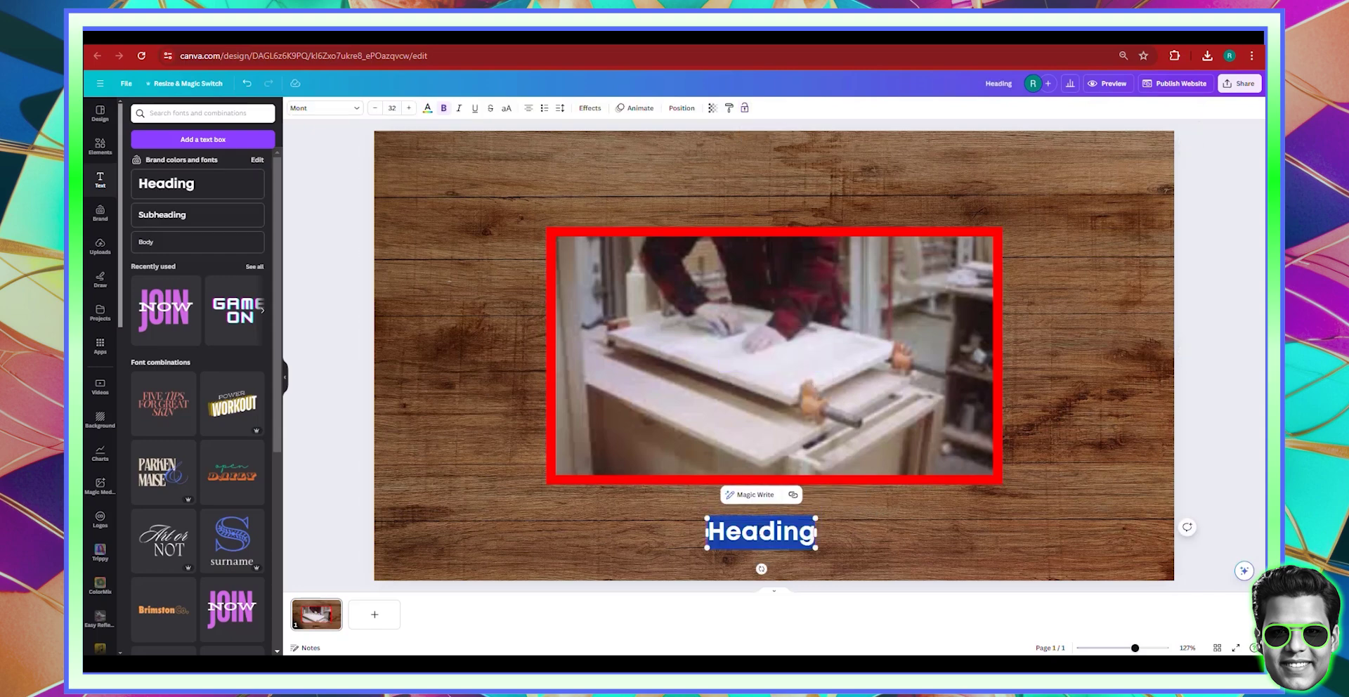
{"action": "type", "text": "Get all"}
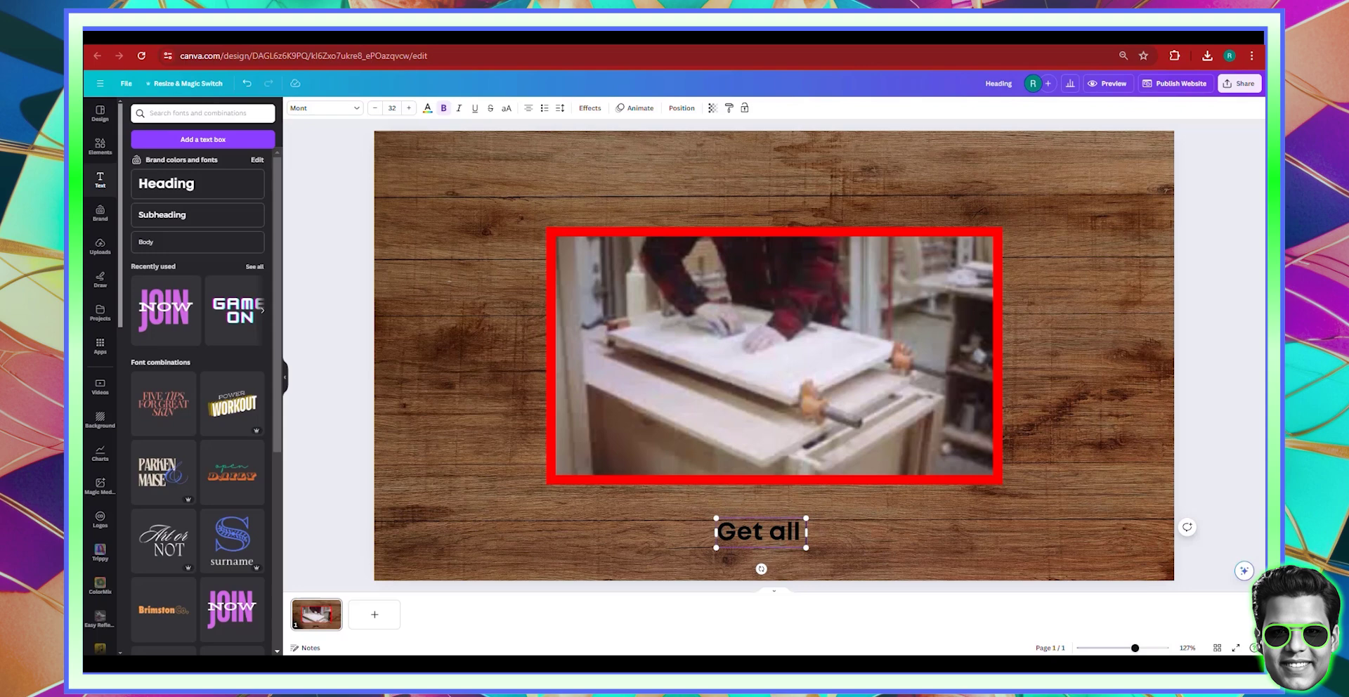
{"action": "type", "text": " Plans Tod"}
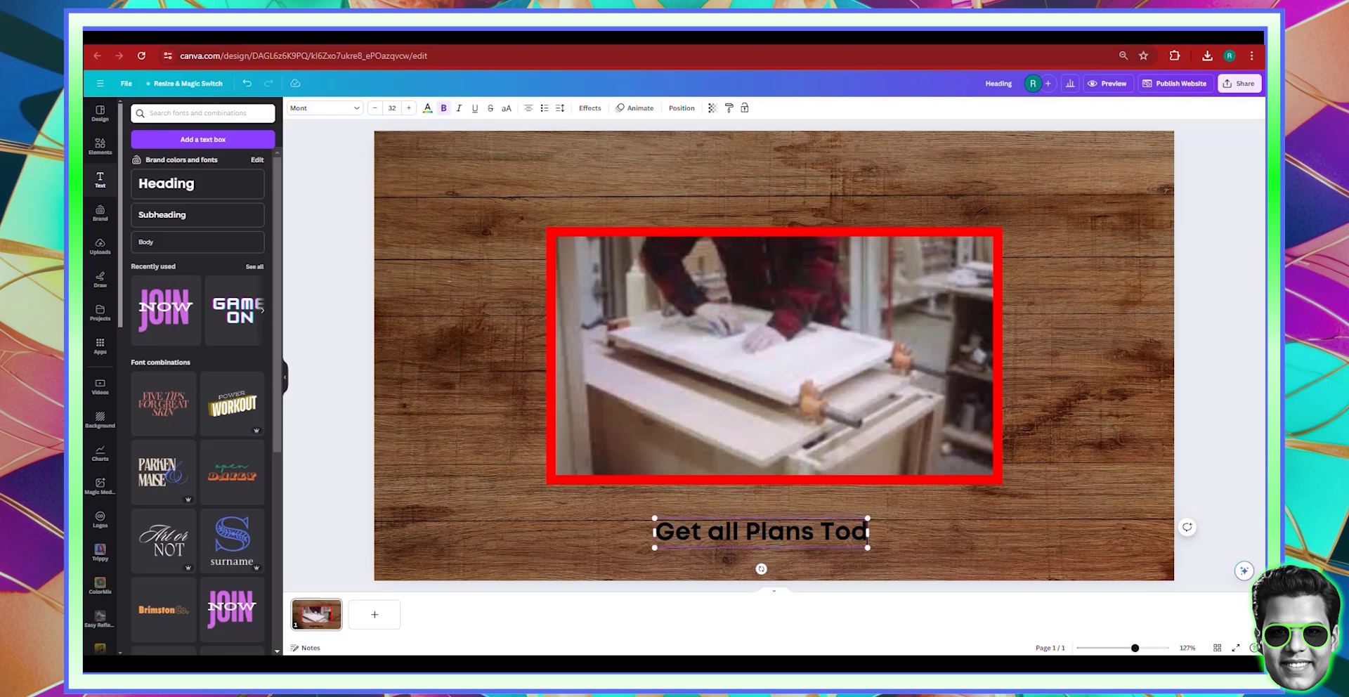
{"action": "type", "text": "ay!"}
{"action": "key", "text": "Escape"}
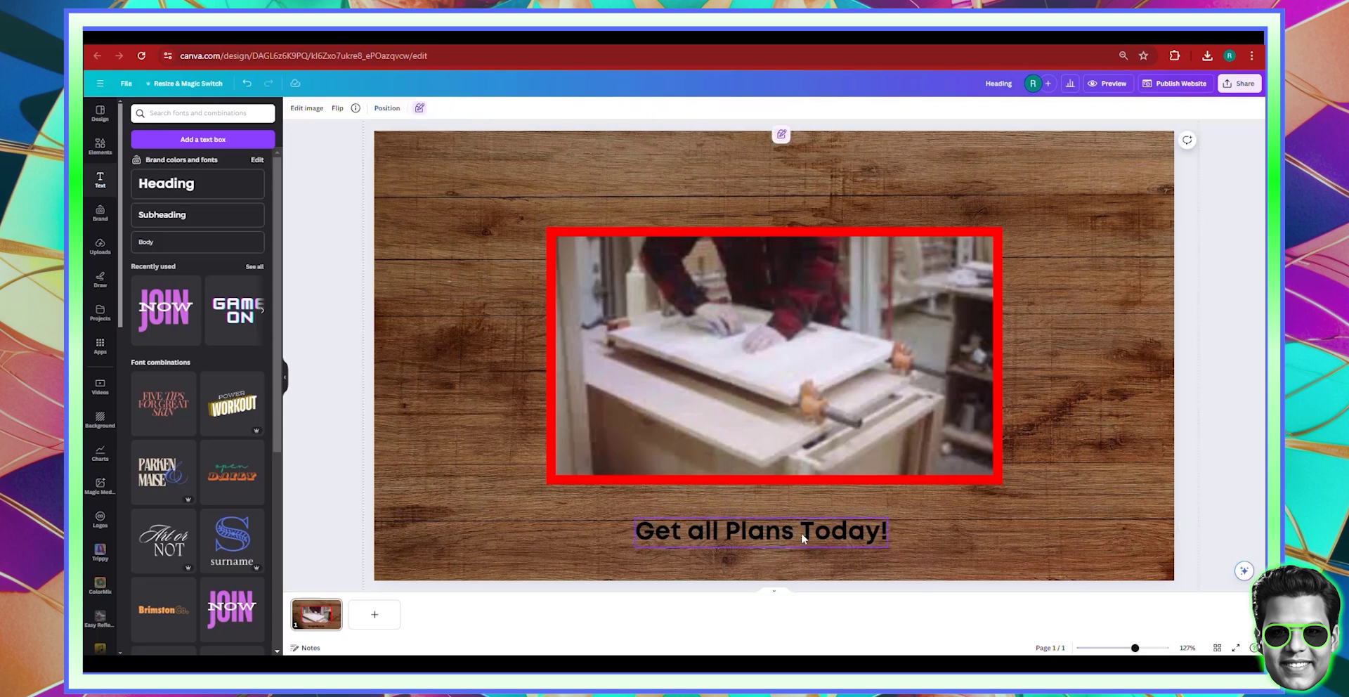
{"action": "left_click", "coordinate": [801, 532]}
{"action": "left_click_drag", "start_coordinate": [773, 533], "coordinate": [784, 517]}
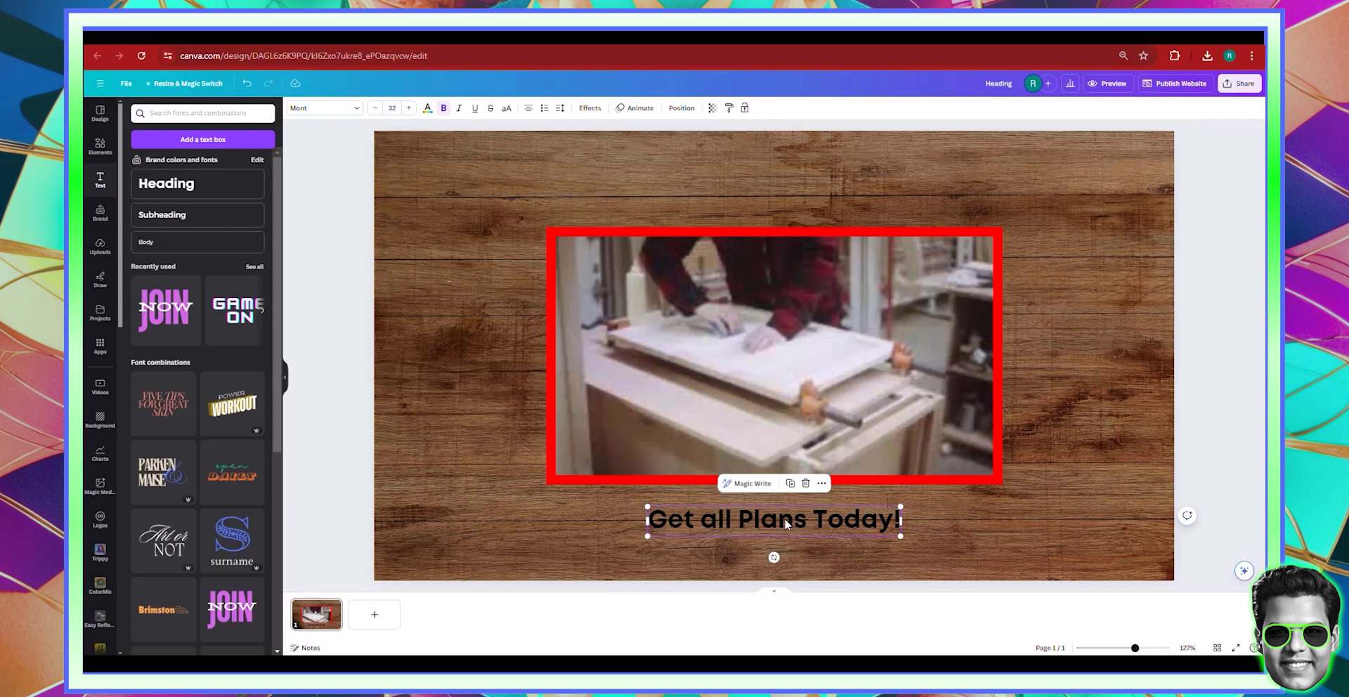
{"action": "left_click", "coordinate": [586, 115]}
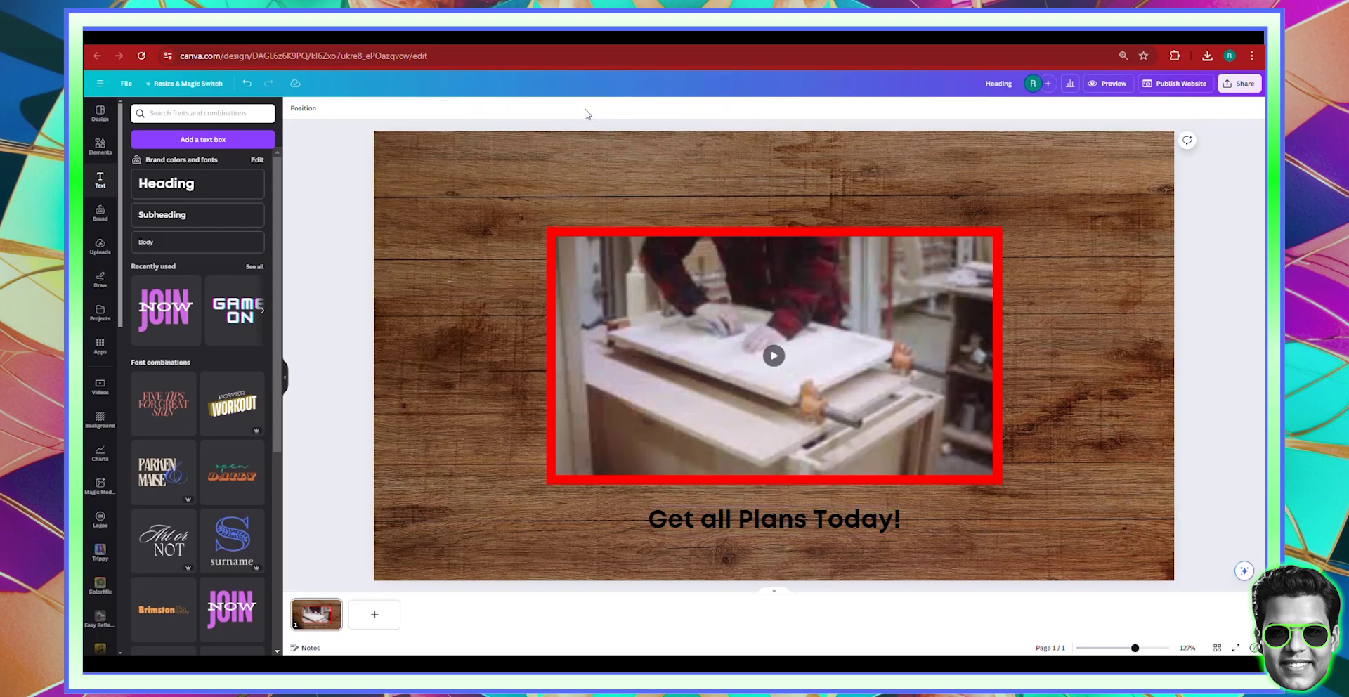
{"action": "left_click", "coordinate": [792, 536]}
- Give the caption a yellow Background effect with spread 54 and roundness 21, then start a link
{"action": "left_click", "coordinate": [589, 108]}
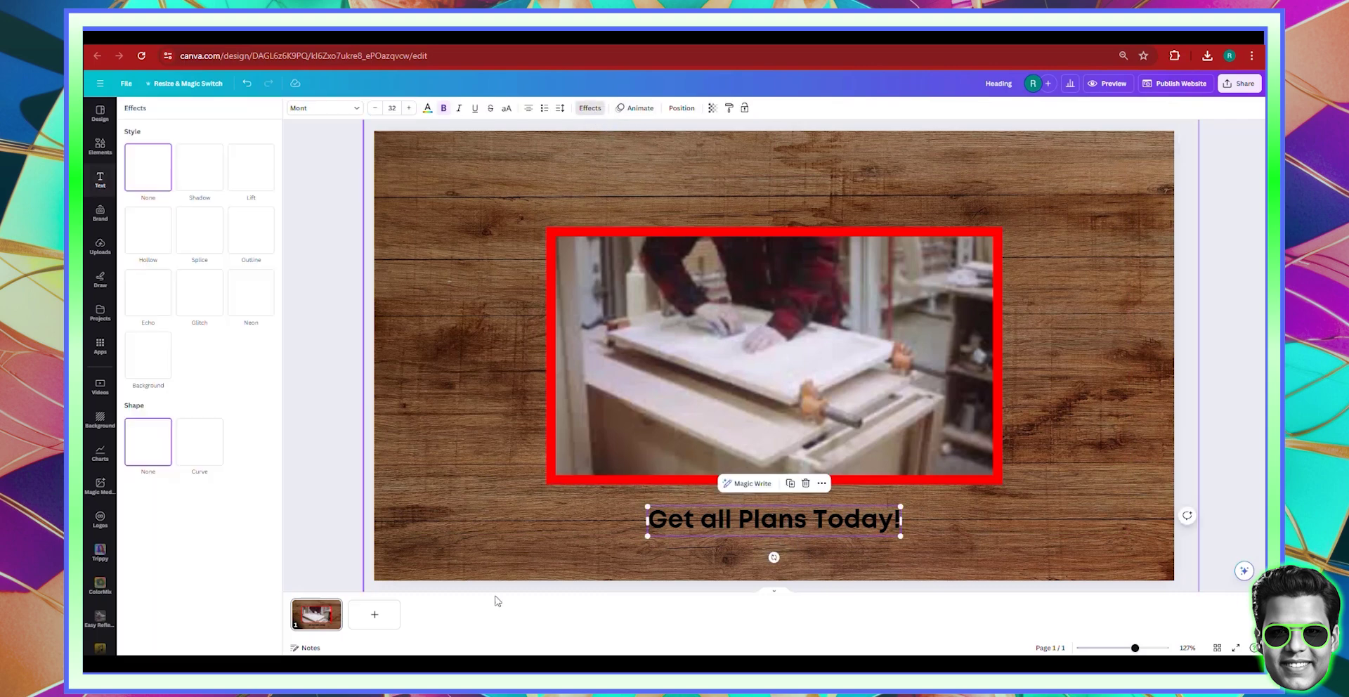
{"action": "left_click", "coordinate": [154, 372]}
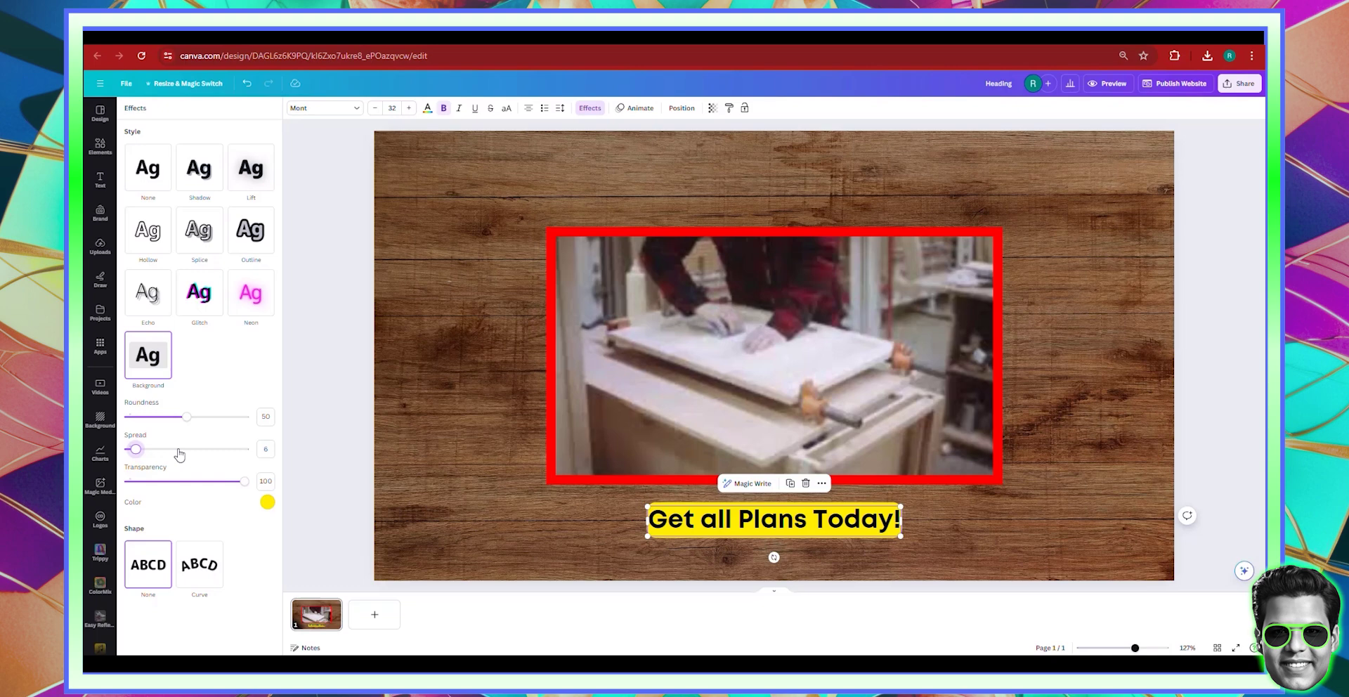
{"action": "left_click_drag", "start_coordinate": [187, 449], "coordinate": [192, 451]}
{"action": "left_click", "coordinate": [153, 417]}
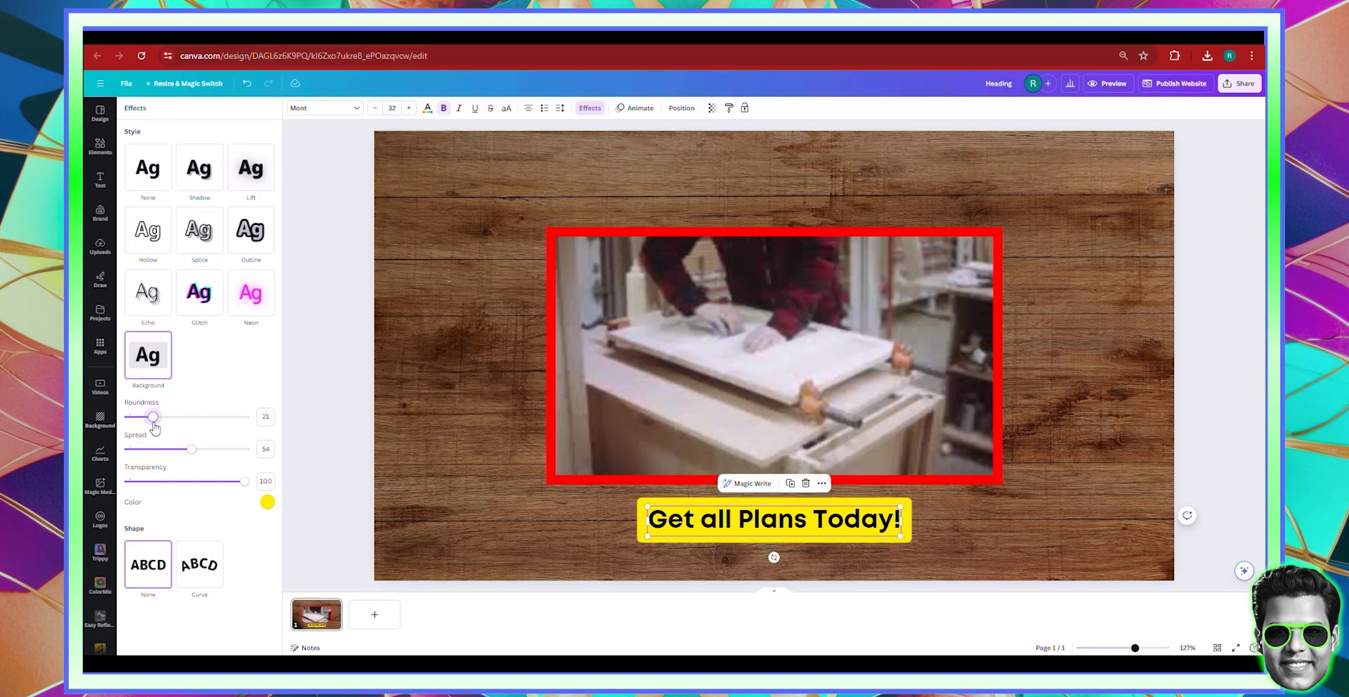
{"action": "left_click_drag", "start_coordinate": [787, 541], "coordinate": [787, 549]}
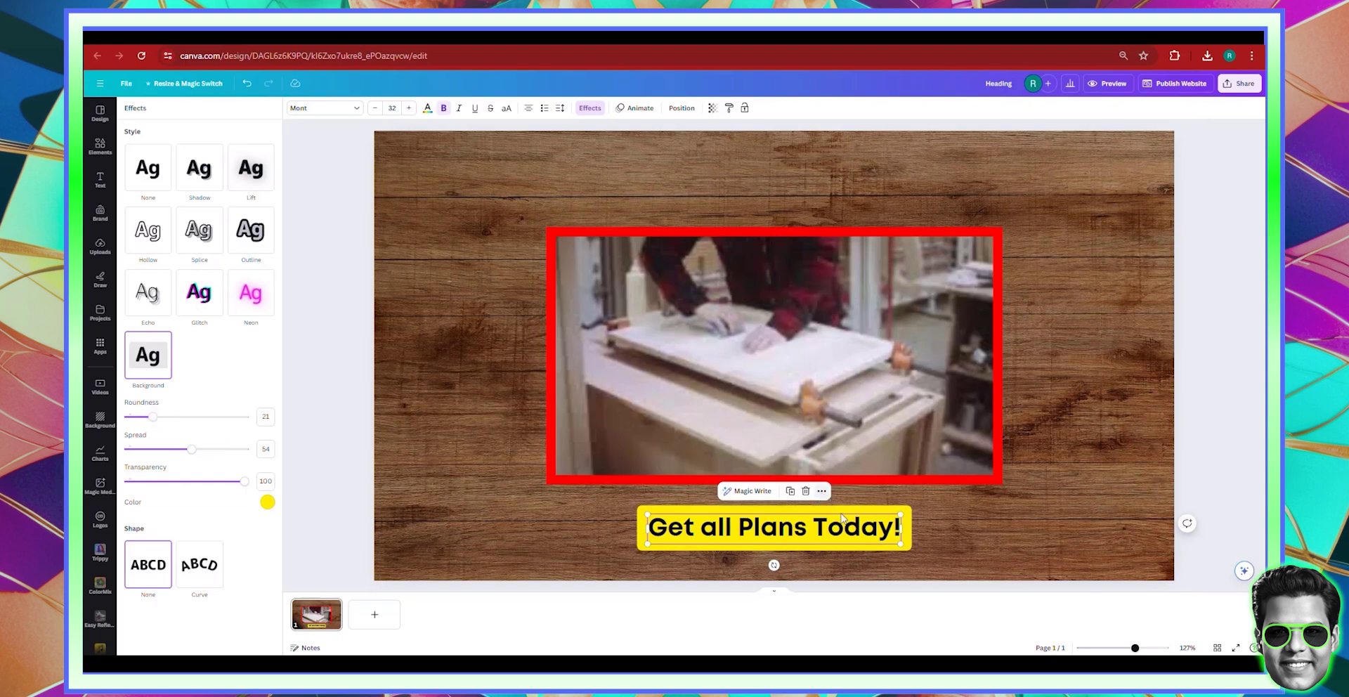
{"action": "left_click", "coordinate": [822, 491]}
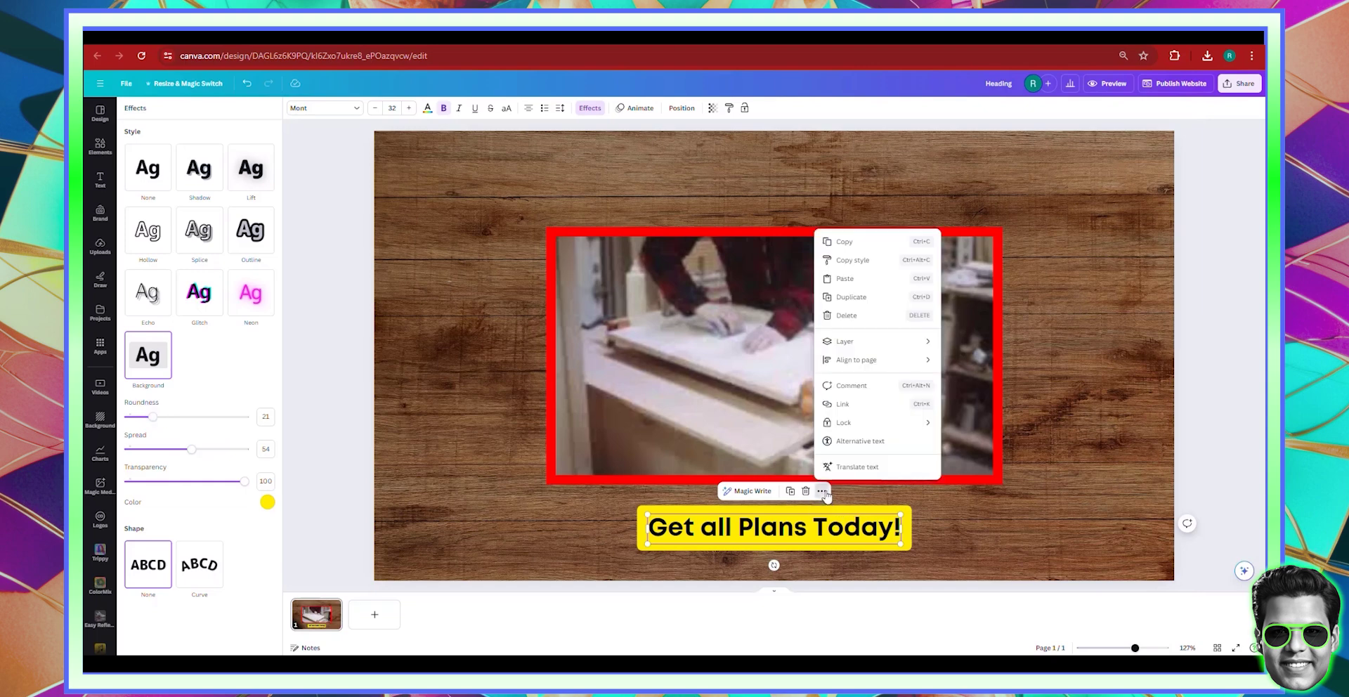
{"action": "left_click", "coordinate": [860, 411]}
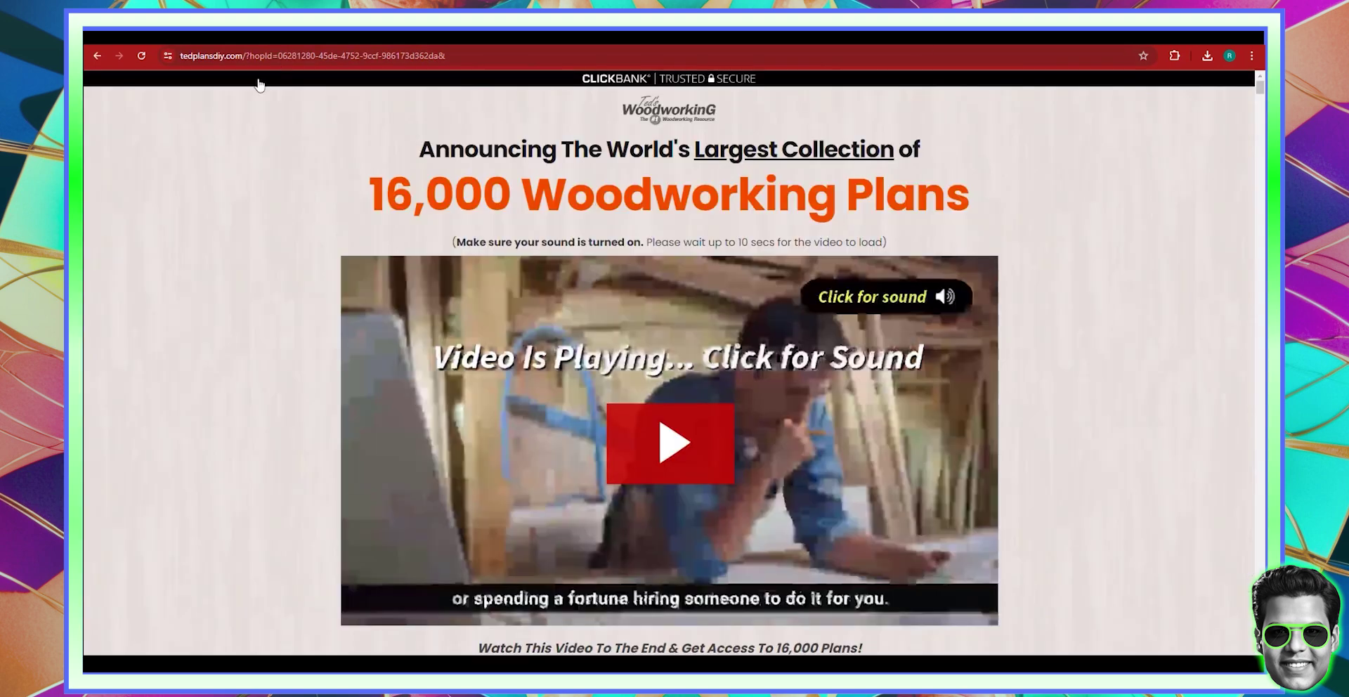
- Link the caption to the copied tedplansdiy.com sales page URL and remove its underline
{"action": "right_click", "coordinate": [271, 56]}
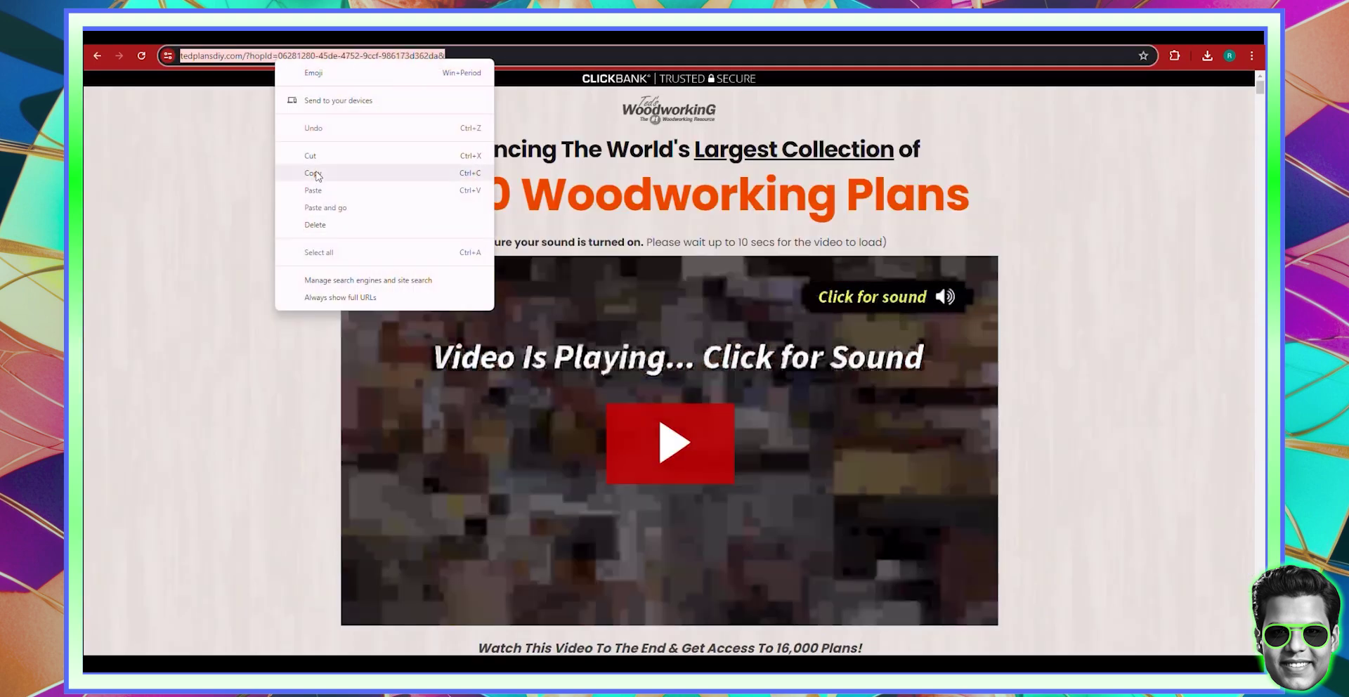
{"action": "left_click", "coordinate": [310, 173]}
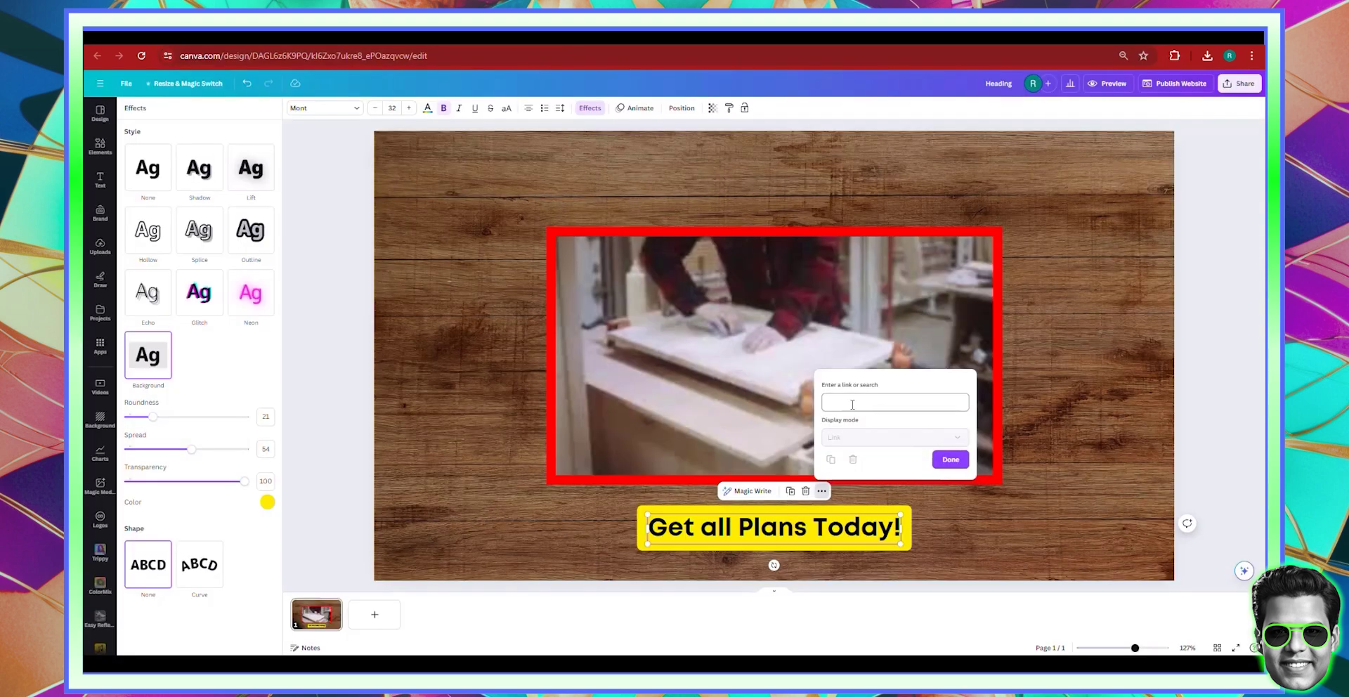
{"action": "right_click", "coordinate": [852, 404]}
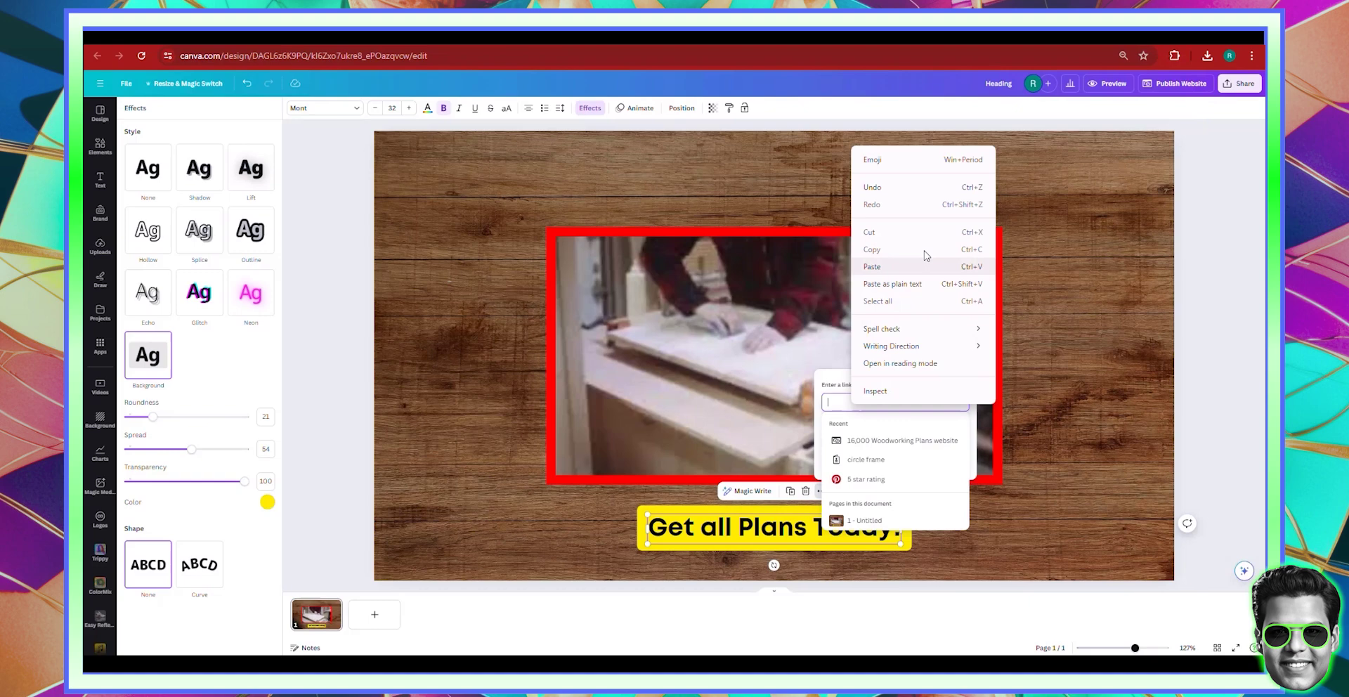
{"action": "left_click", "coordinate": [891, 271]}
{"action": "left_click", "coordinate": [951, 461]}
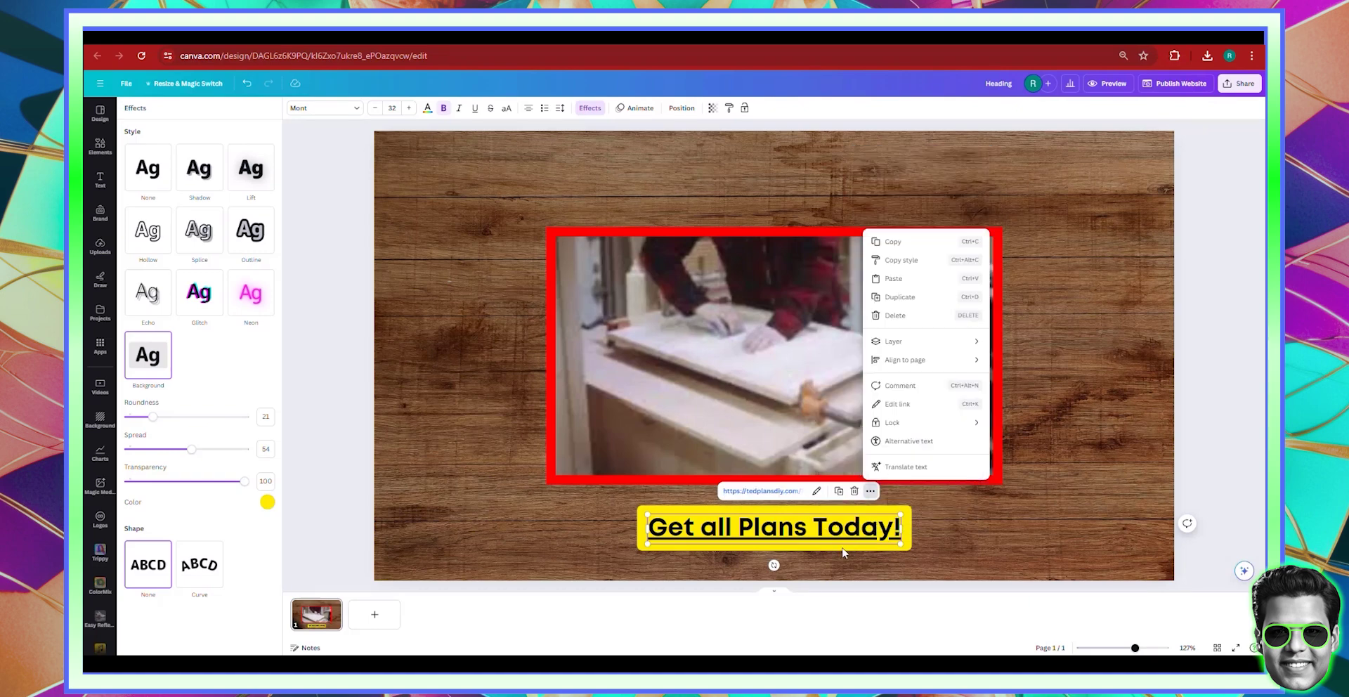
{"action": "left_click", "coordinate": [768, 556]}
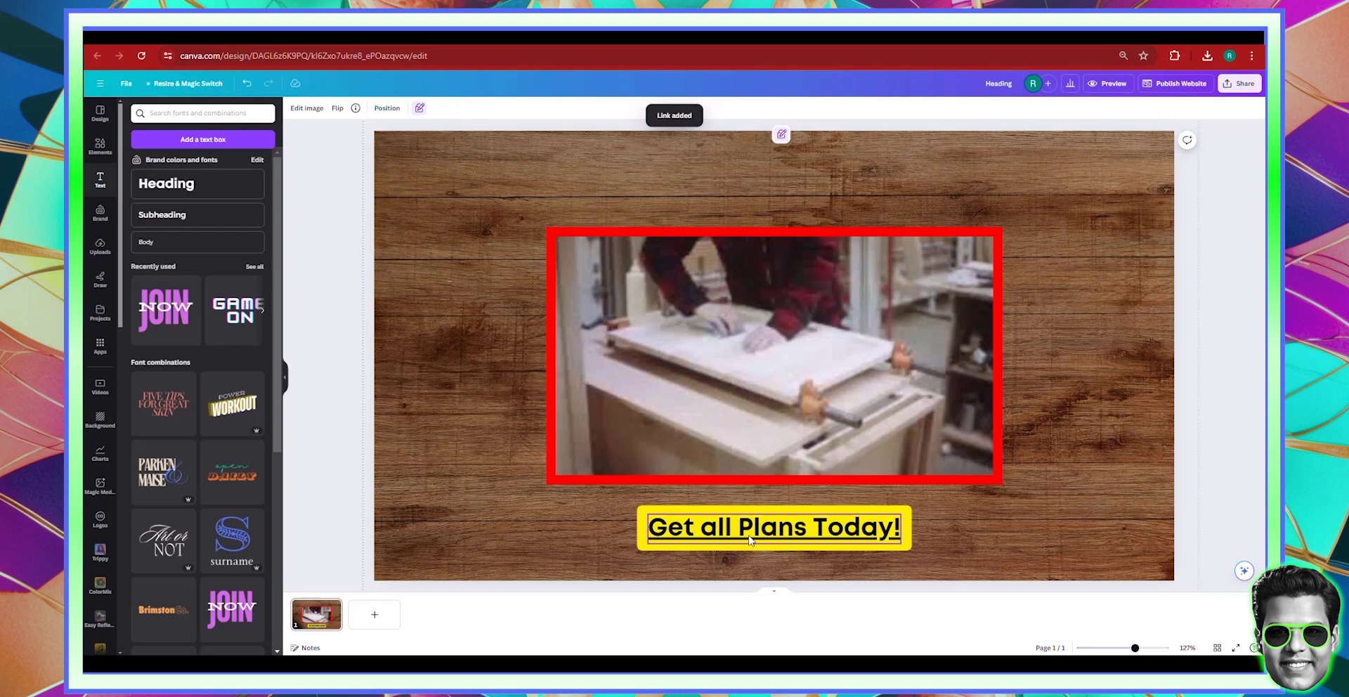
{"action": "left_click", "coordinate": [475, 110]}
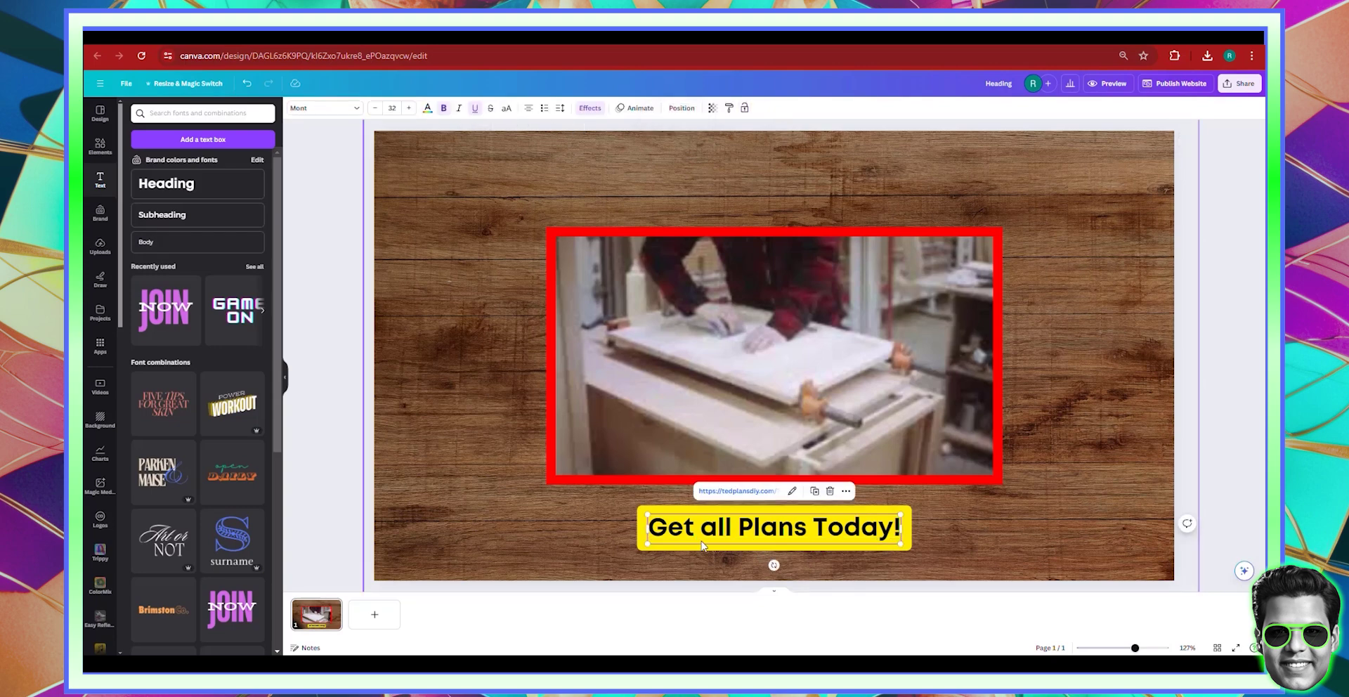
{"action": "left_click", "coordinate": [1016, 509]}
{"action": "left_click", "coordinate": [966, 57]}
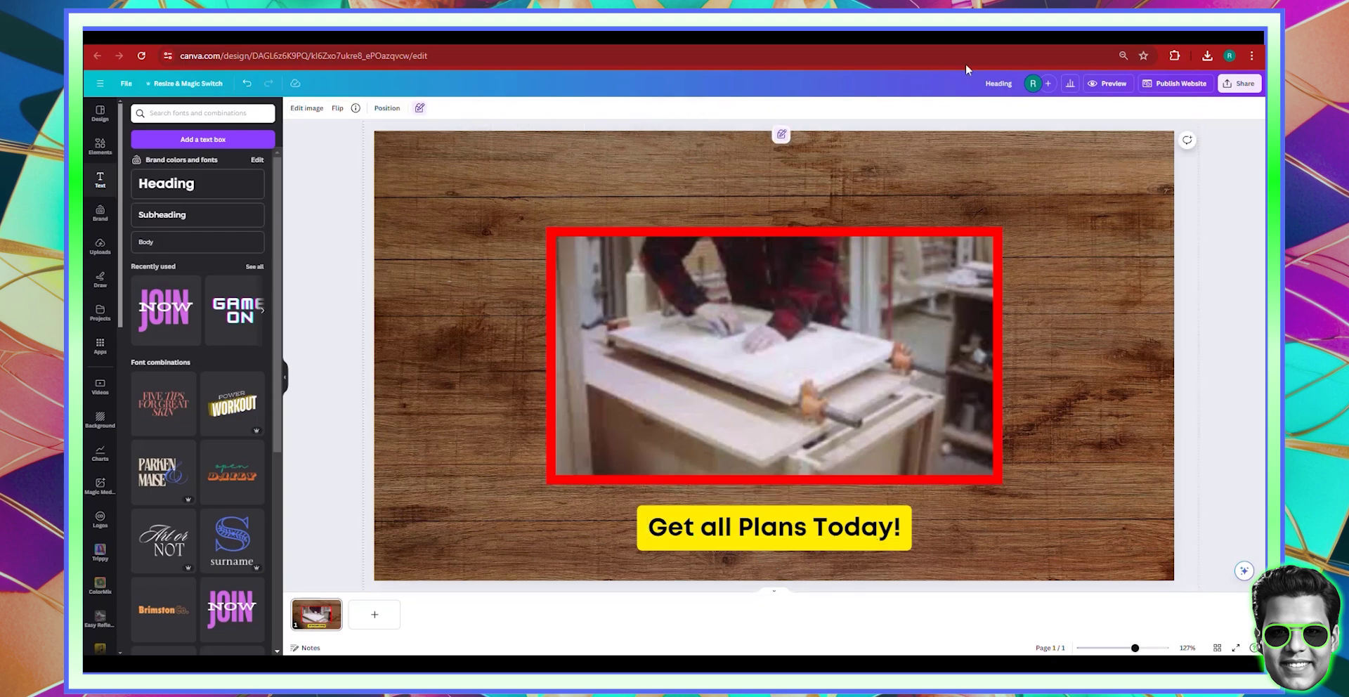
- Copy the '16,000 Woodworking Plans' headline from the sales page
{"action": "key", "text": "ctrl+v"}
{"action": "key", "text": "Return"}
{"action": "triple_click", "coordinate": [643, 197]}
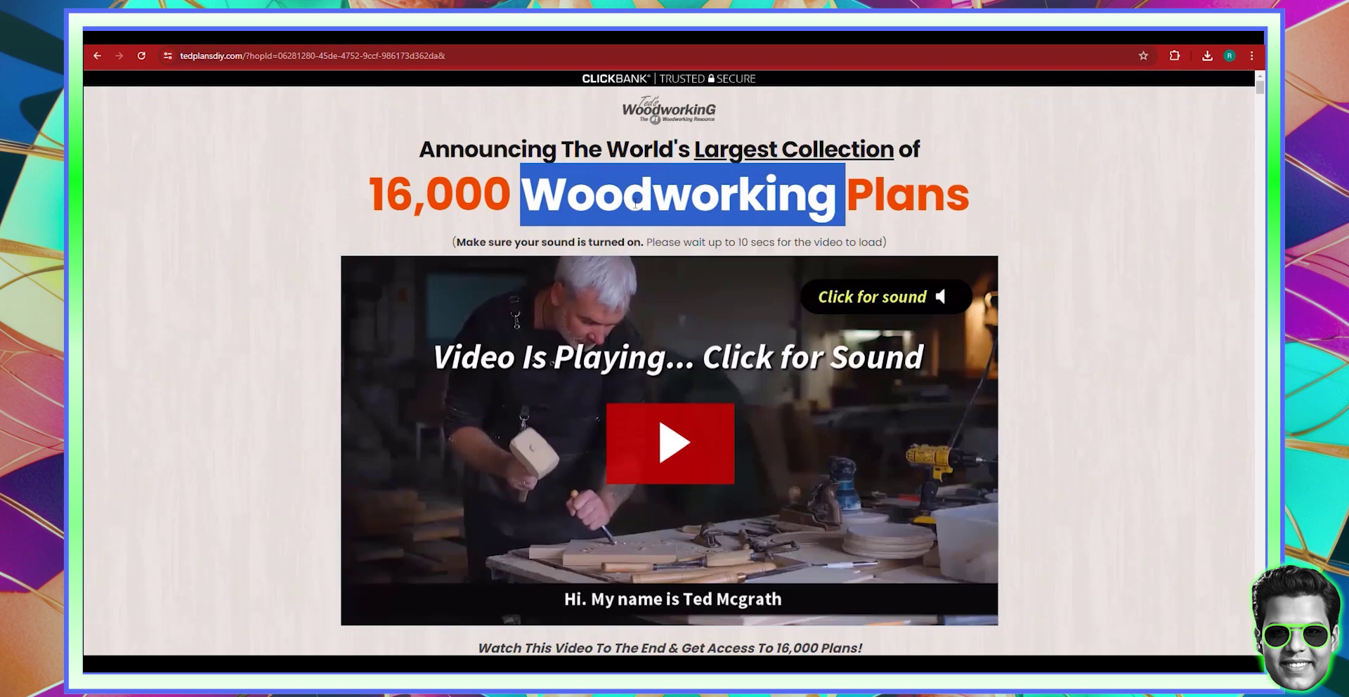
{"action": "right_click", "coordinate": [643, 197]}
{"action": "left_click", "coordinate": [655, 213]}
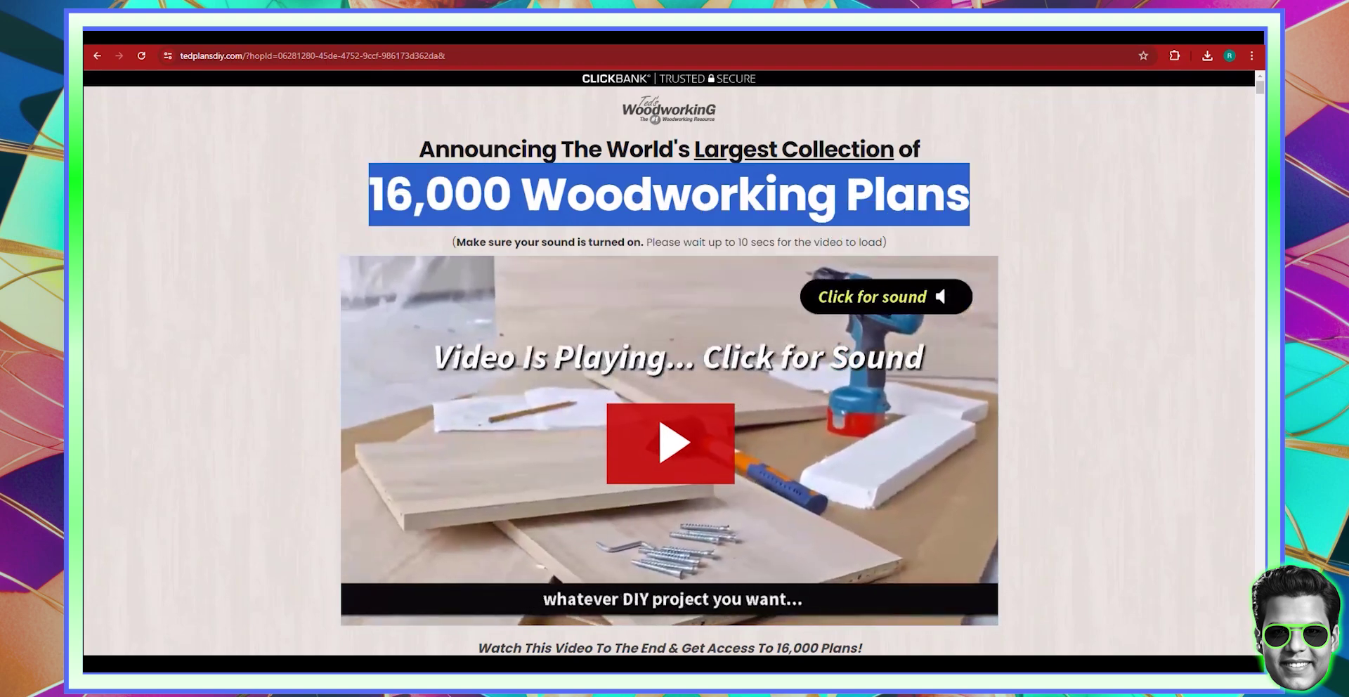
- Paste the headline into the Canva design and centre it at the top above the video
{"action": "key", "text": "ctrl+Tab"}
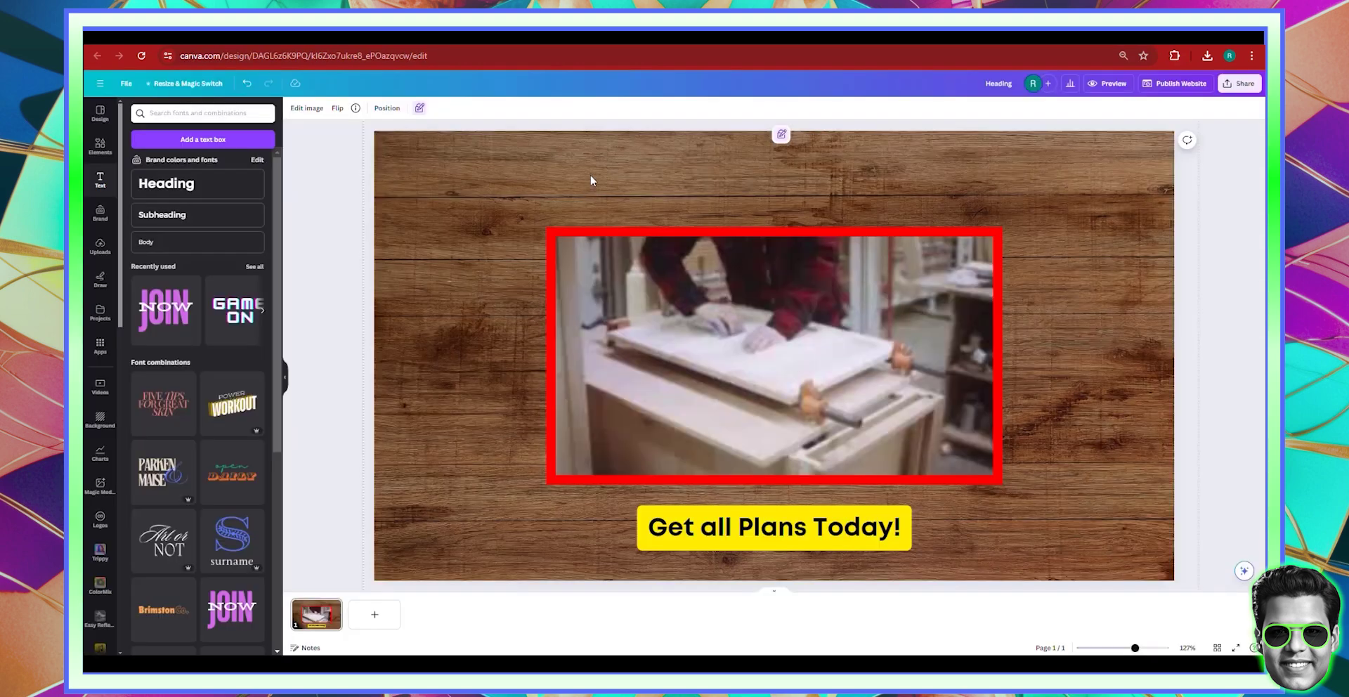
{"action": "key", "text": "ctrl+v"}
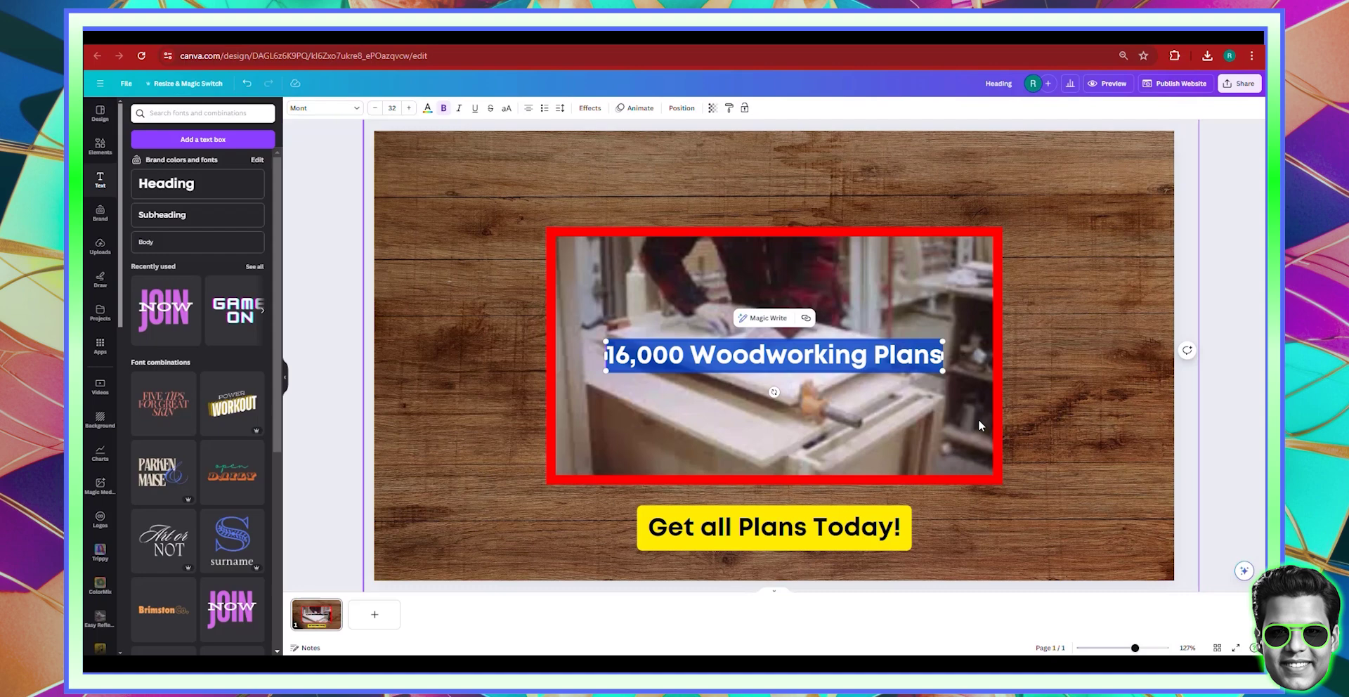
{"action": "key", "text": "Escape"}
{"action": "left_click_drag", "start_coordinate": [917, 361], "coordinate": [1078, 235]}
{"action": "left_click", "coordinate": [1023, 247]}
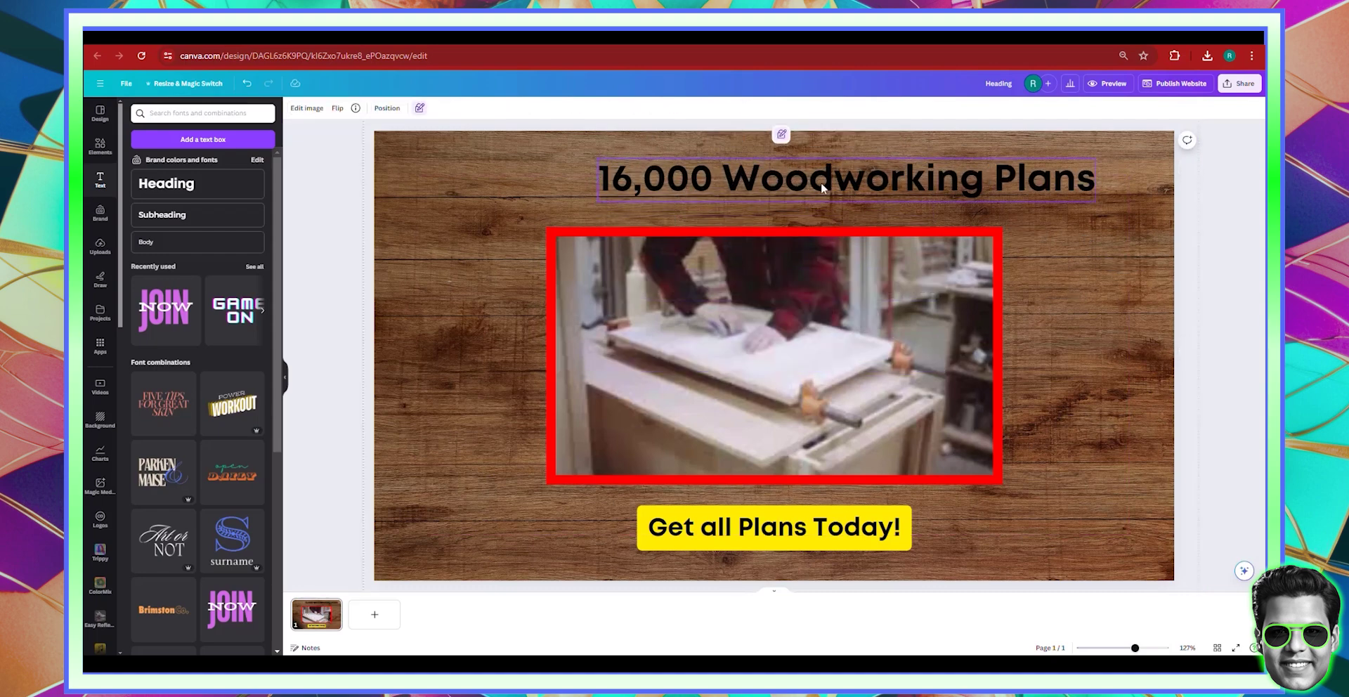
{"action": "left_click_drag", "start_coordinate": [796, 181], "coordinate": [727, 170]}
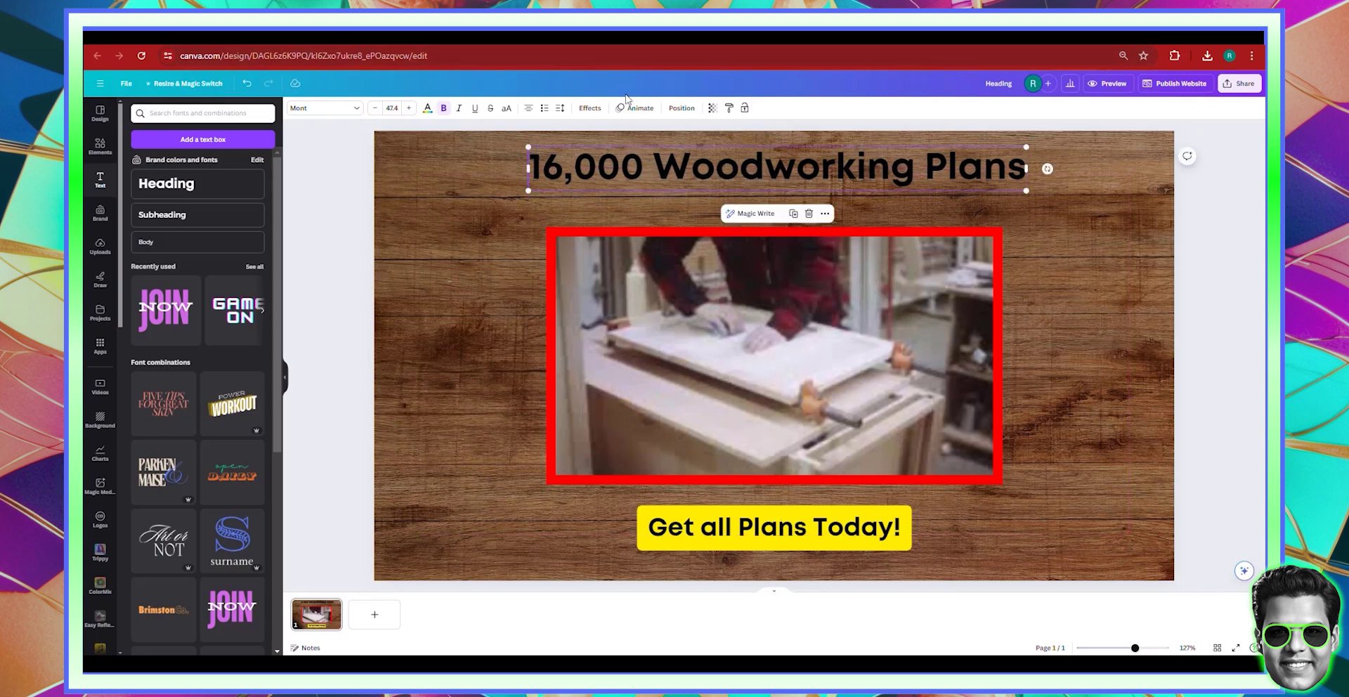
- Give the 16,000 Woodworking Plans headline a Lift effect at intensity 50 and orange text
{"action": "left_click", "coordinate": [589, 107]}
{"action": "left_click", "coordinate": [251, 169]}
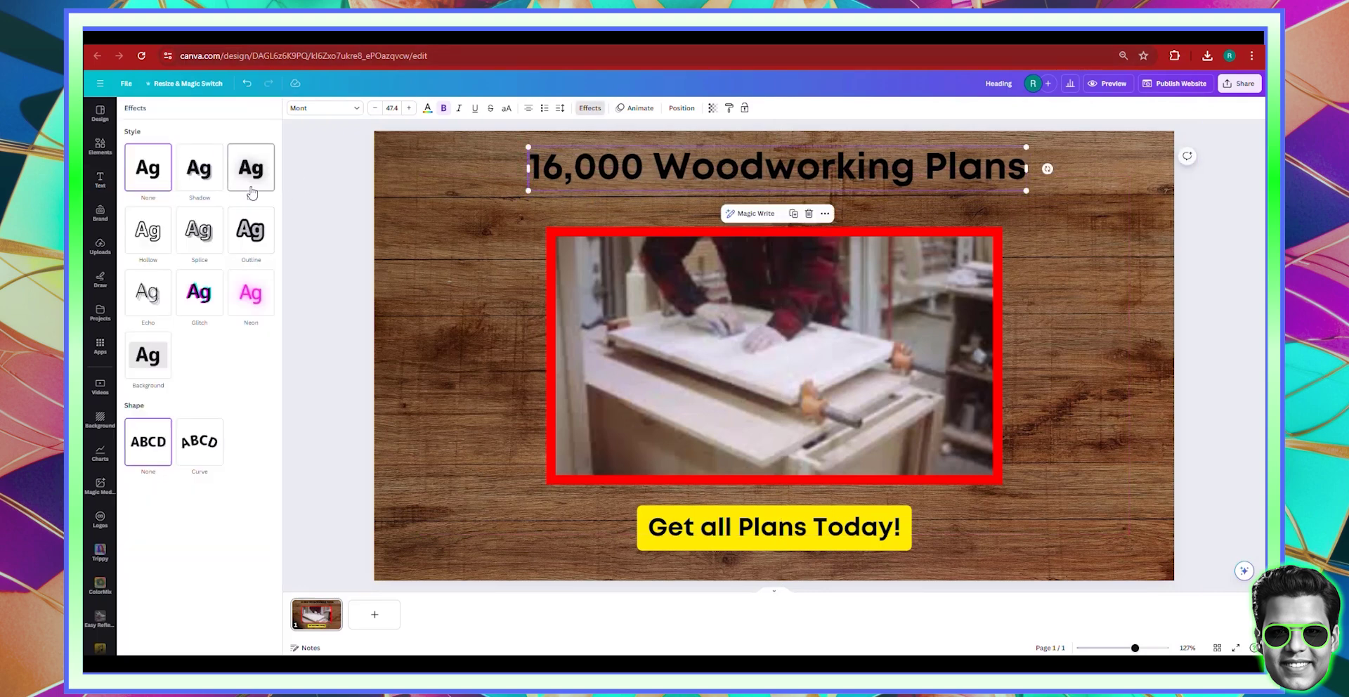
{"action": "left_click", "coordinate": [433, 245]}
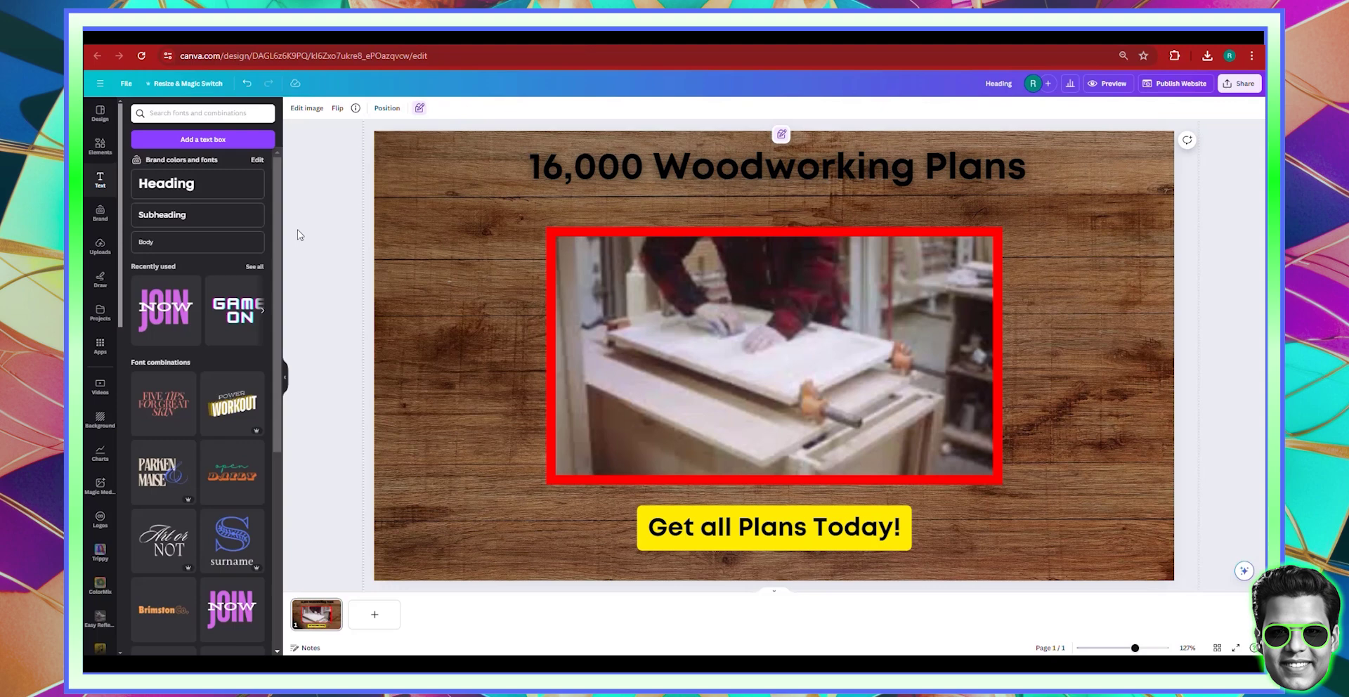
{"action": "left_click", "coordinate": [573, 167]}
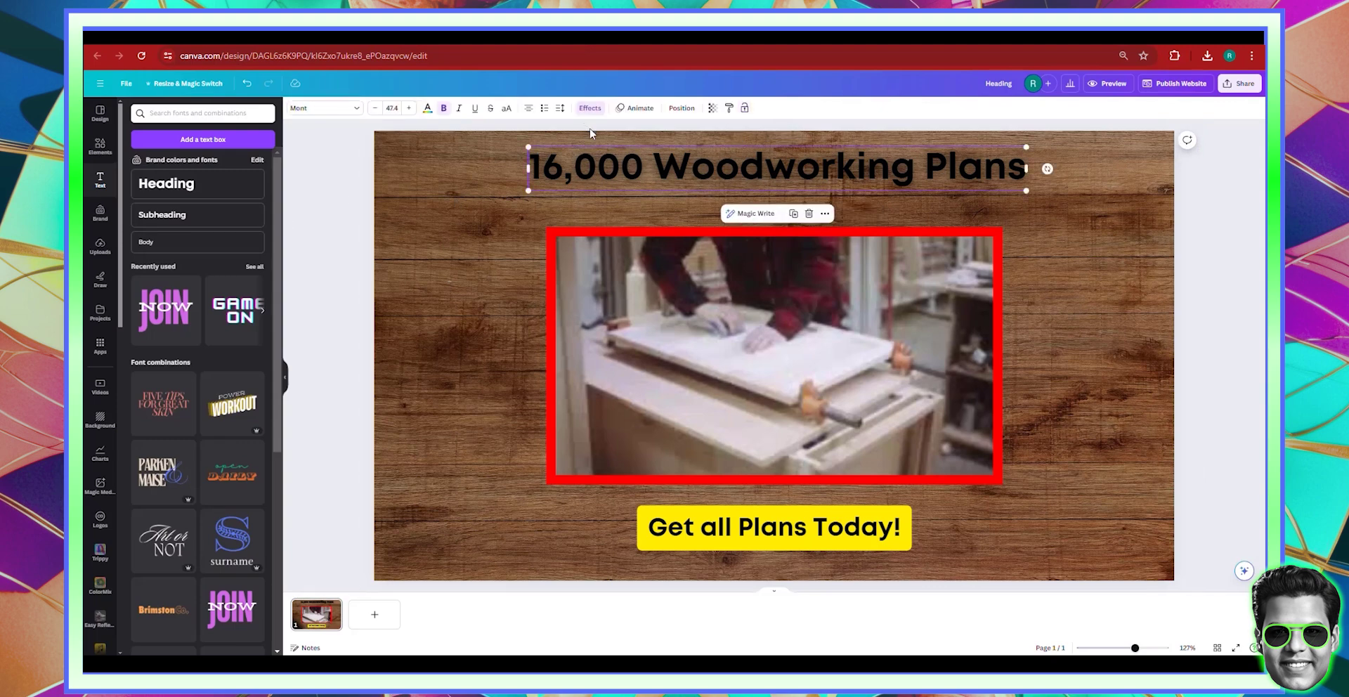
{"action": "left_click", "coordinate": [590, 108]}
{"action": "left_click_drag", "start_coordinate": [244, 229], "coordinate": [177, 236]}
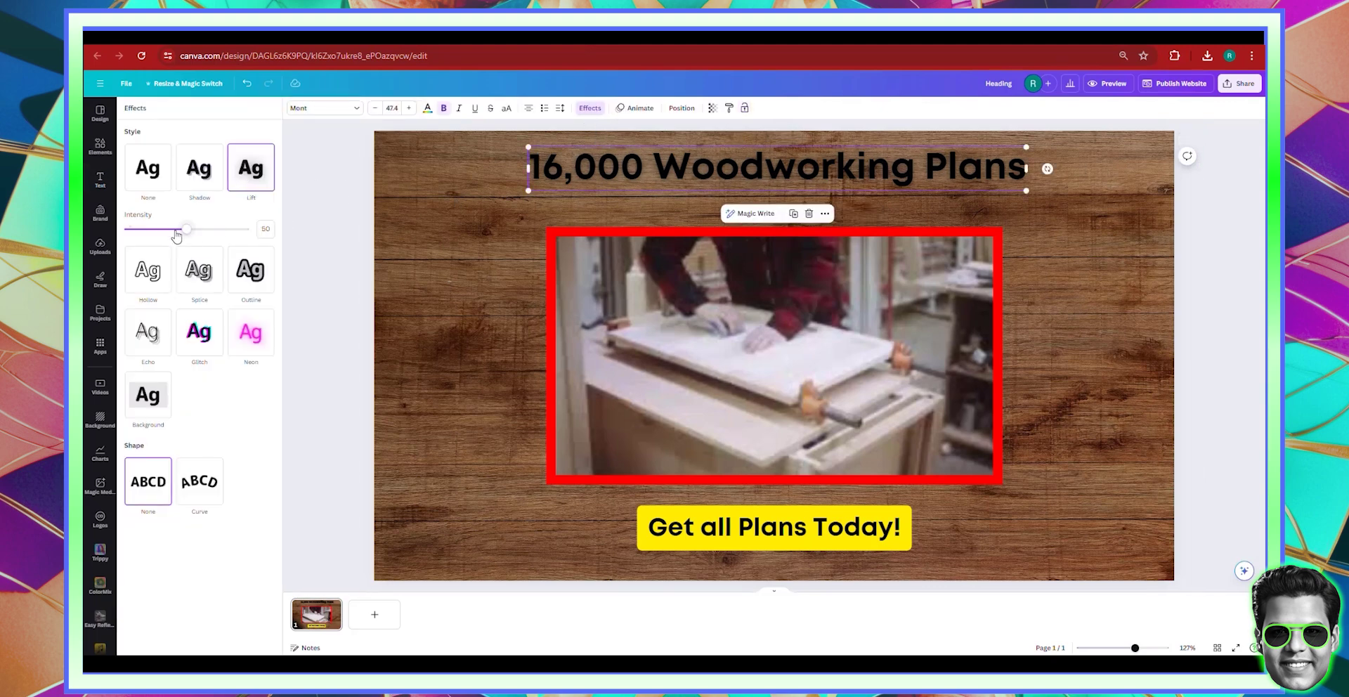
{"action": "left_click", "coordinate": [427, 110]}
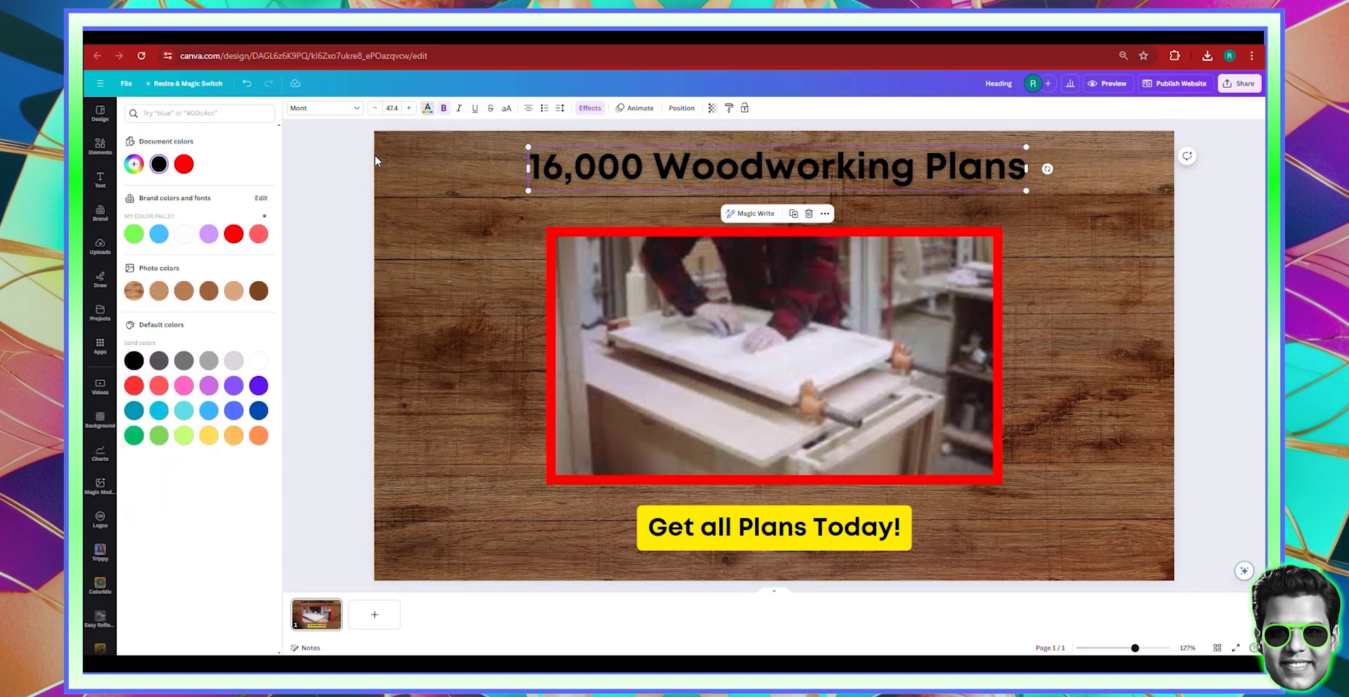
{"action": "left_click", "coordinate": [184, 291]}
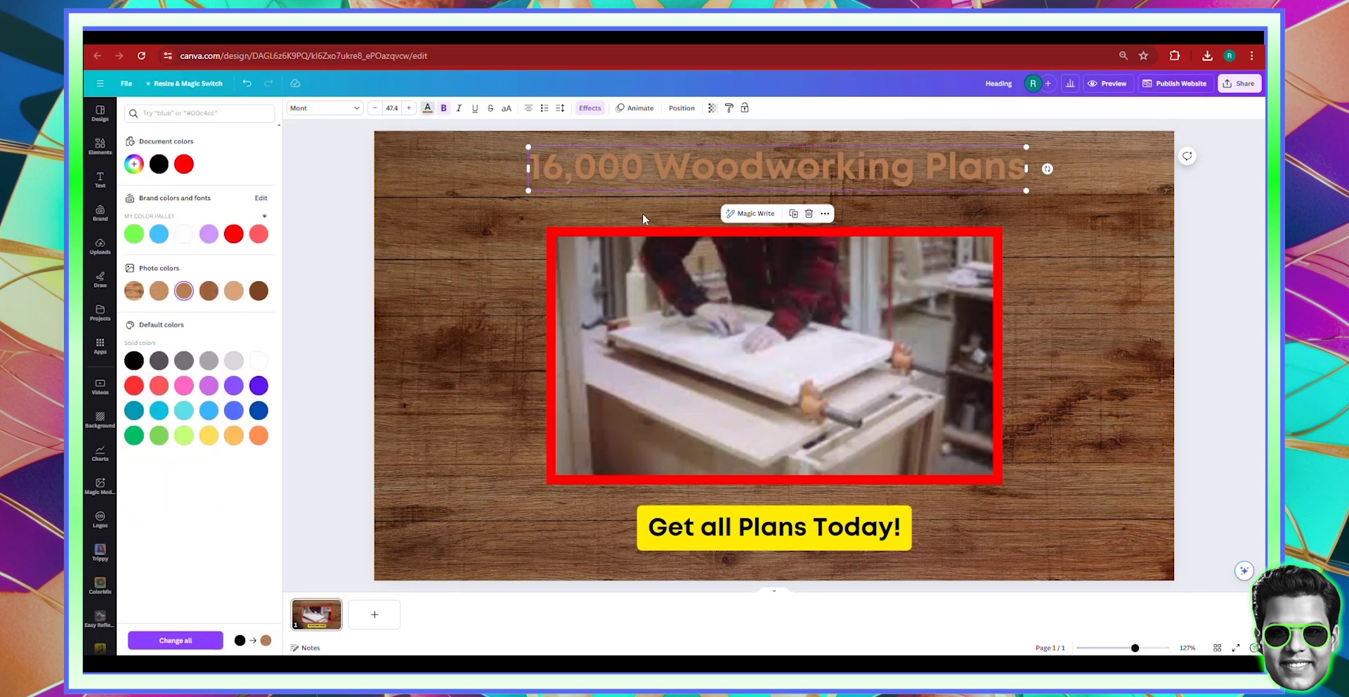
{"action": "left_click", "coordinate": [265, 437]}
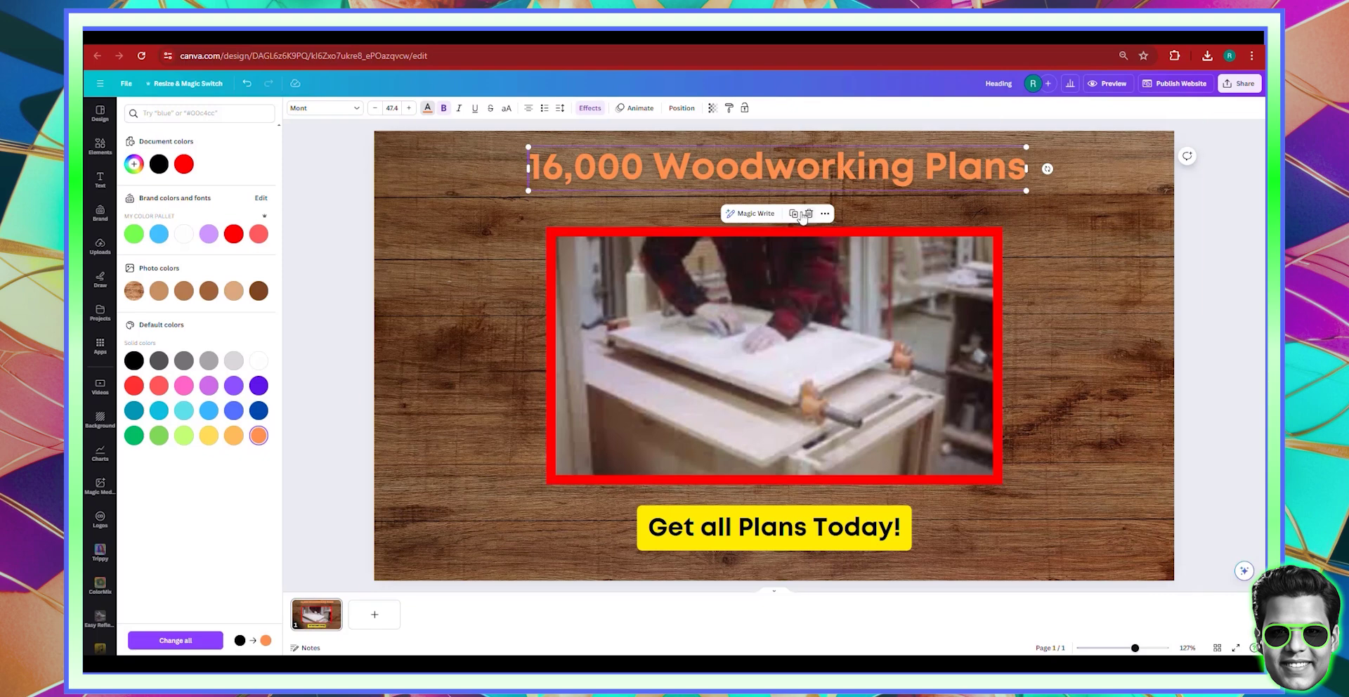
- Duplicate the orange headline and stack the copy exactly over the original
{"action": "key", "text": "ctrl+d"}
{"action": "mouse_move", "coordinate": [812, 177]}
{"action": "left_mouse_down"}
{"action": "mouse_move", "coordinate": [793, 175]}
{"action": "mouse_move", "coordinate": [812, 189]}
{"action": "mouse_move", "coordinate": [805, 166]}
{"action": "left_mouse_up"}
{"action": "left_click", "coordinate": [1107, 226]}
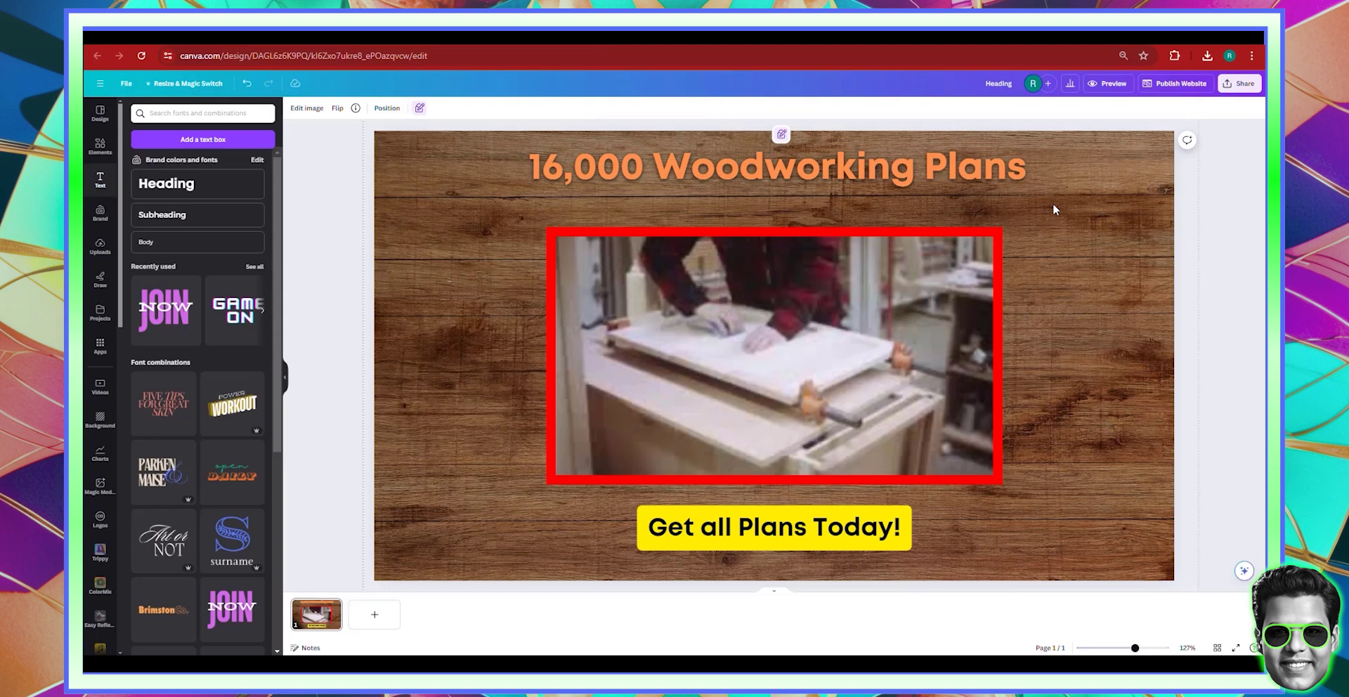
- Copy the 'Announcing The World's Largest Collection of' line from the sales page, lower the headline slightly, and paste the line in
{"action": "left_click", "coordinate": [723, 168]}
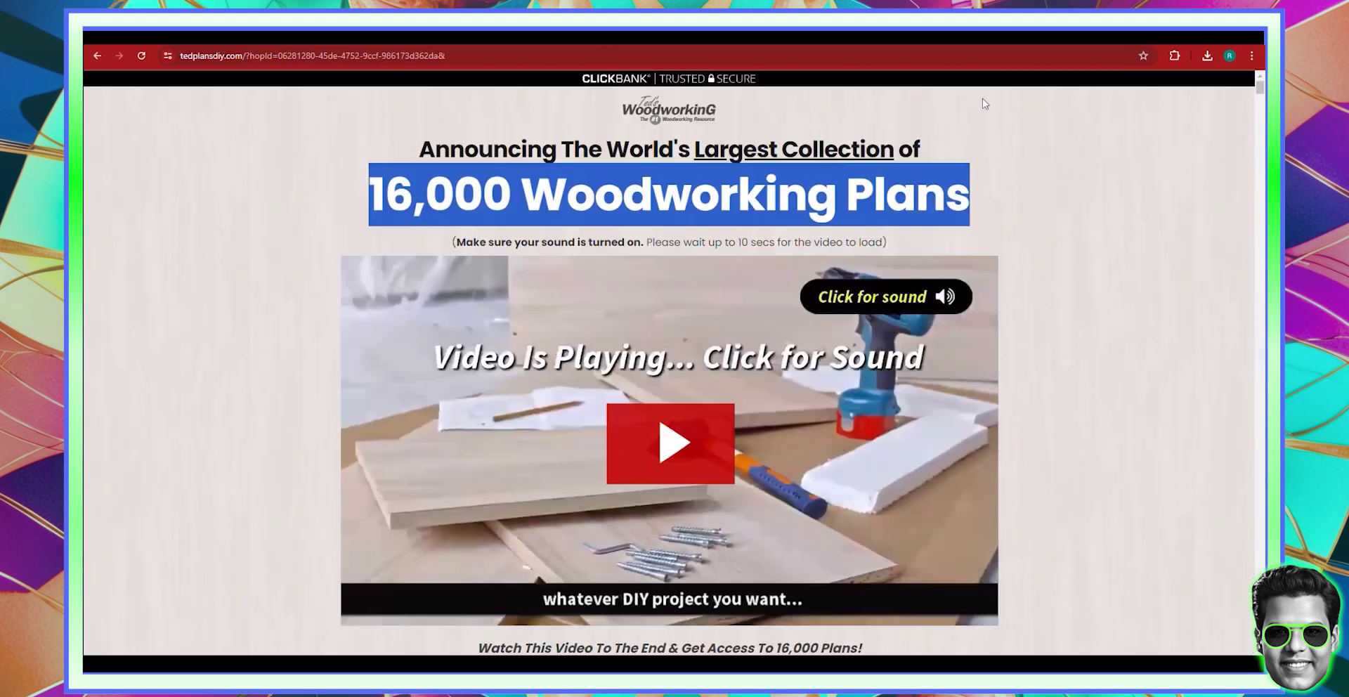
{"action": "triple_click", "coordinate": [622, 149]}
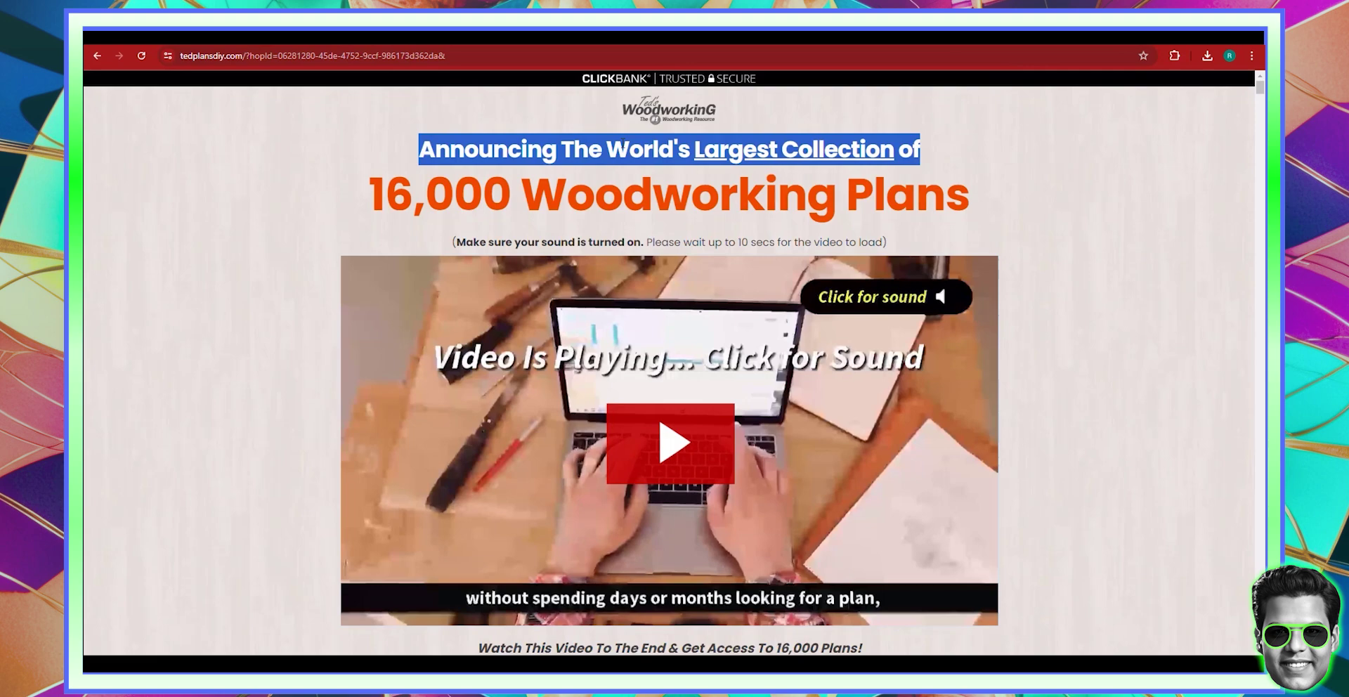
{"action": "right_click", "coordinate": [622, 149]}
{"action": "left_click", "coordinate": [640, 176]}
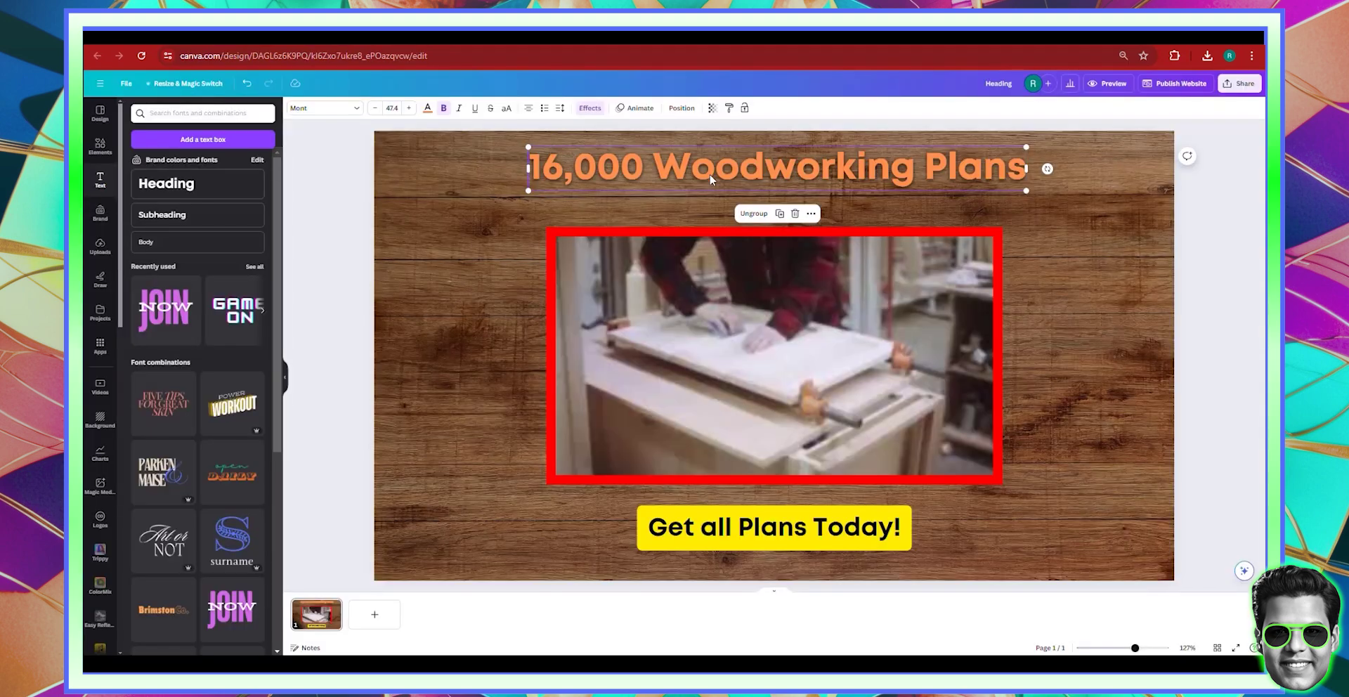
{"action": "left_click_drag", "start_coordinate": [728, 169], "coordinate": [725, 198]}
{"action": "left_click", "coordinate": [568, 160]}
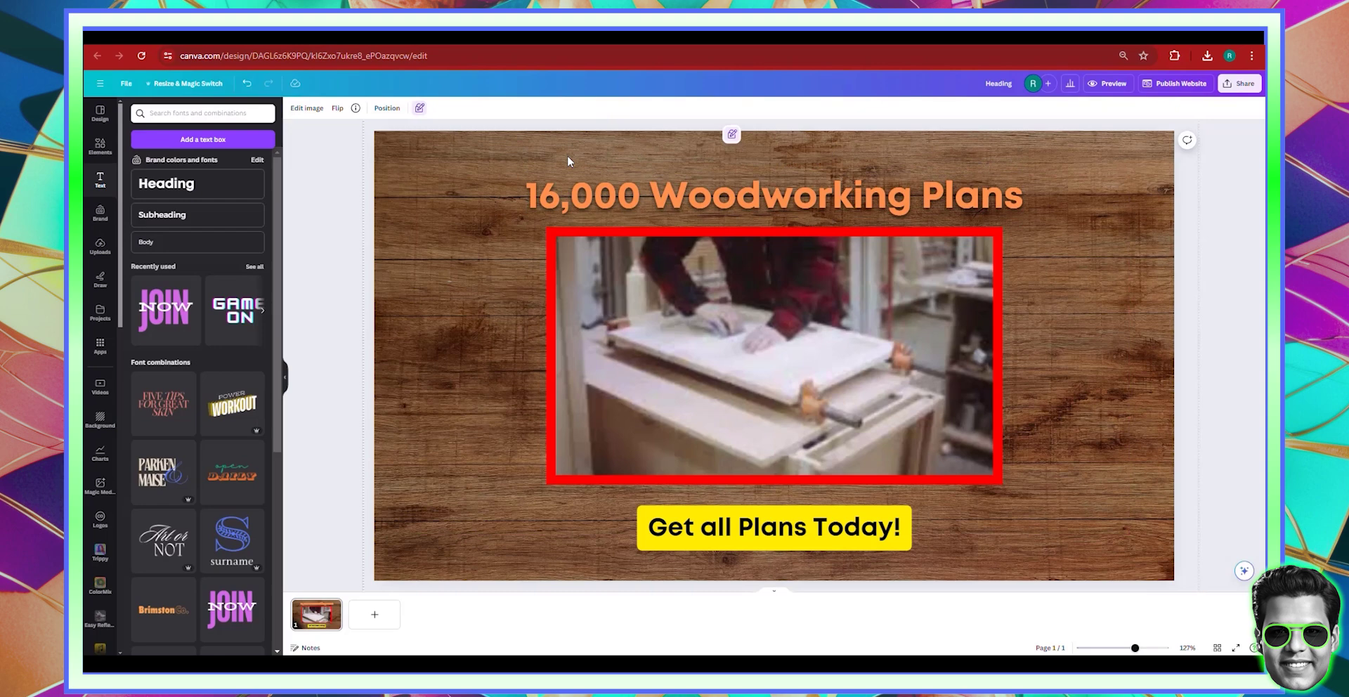
{"action": "key", "text": "ctrl+v"}
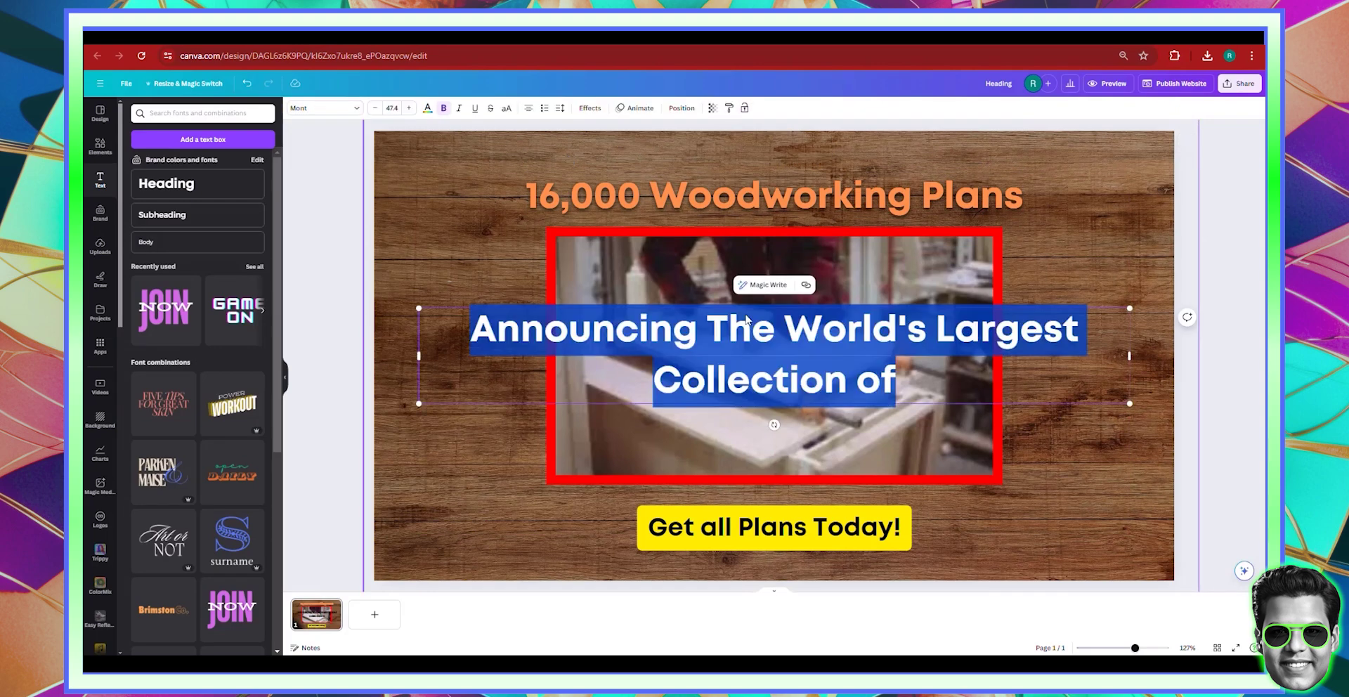
- Make the pasted Announcing text white with a Lift effect at intensity 100, and scale it down
{"action": "left_click", "coordinate": [766, 358]}
{"action": "key", "text": "ctrl+a"}
{"action": "left_click", "coordinate": [427, 108]}
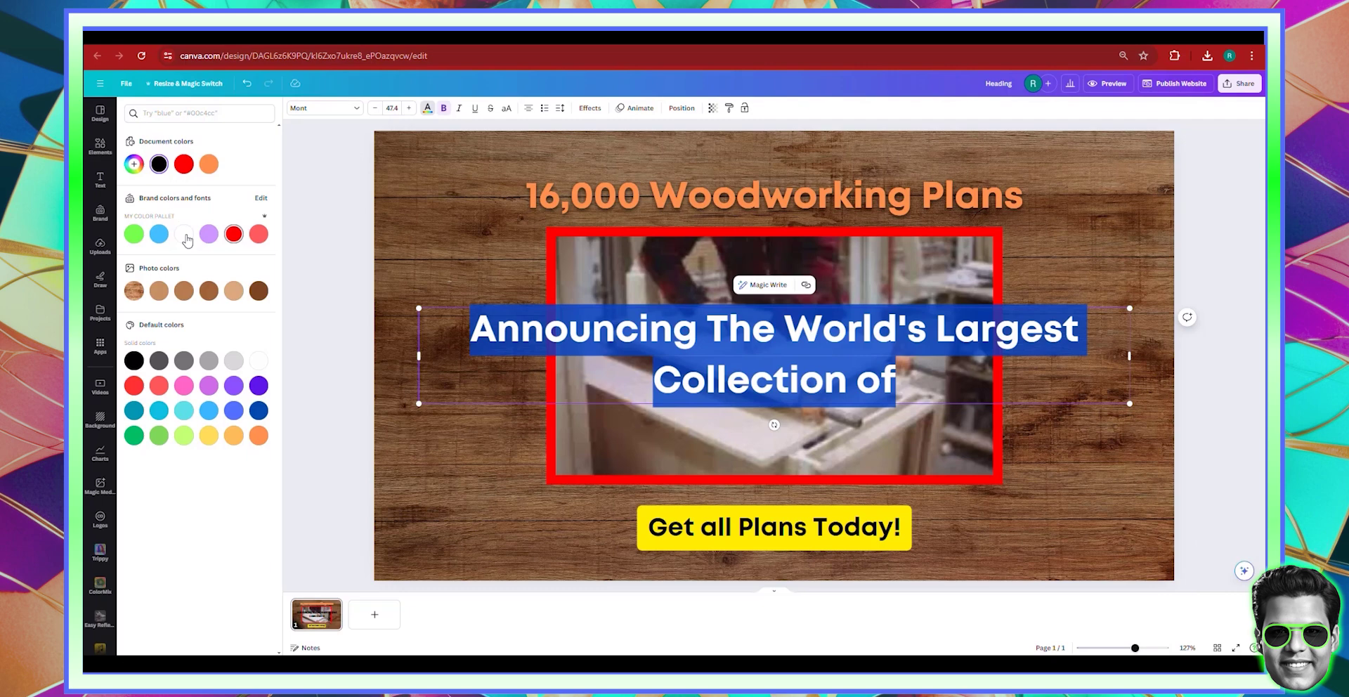
{"action": "left_click", "coordinate": [590, 107]}
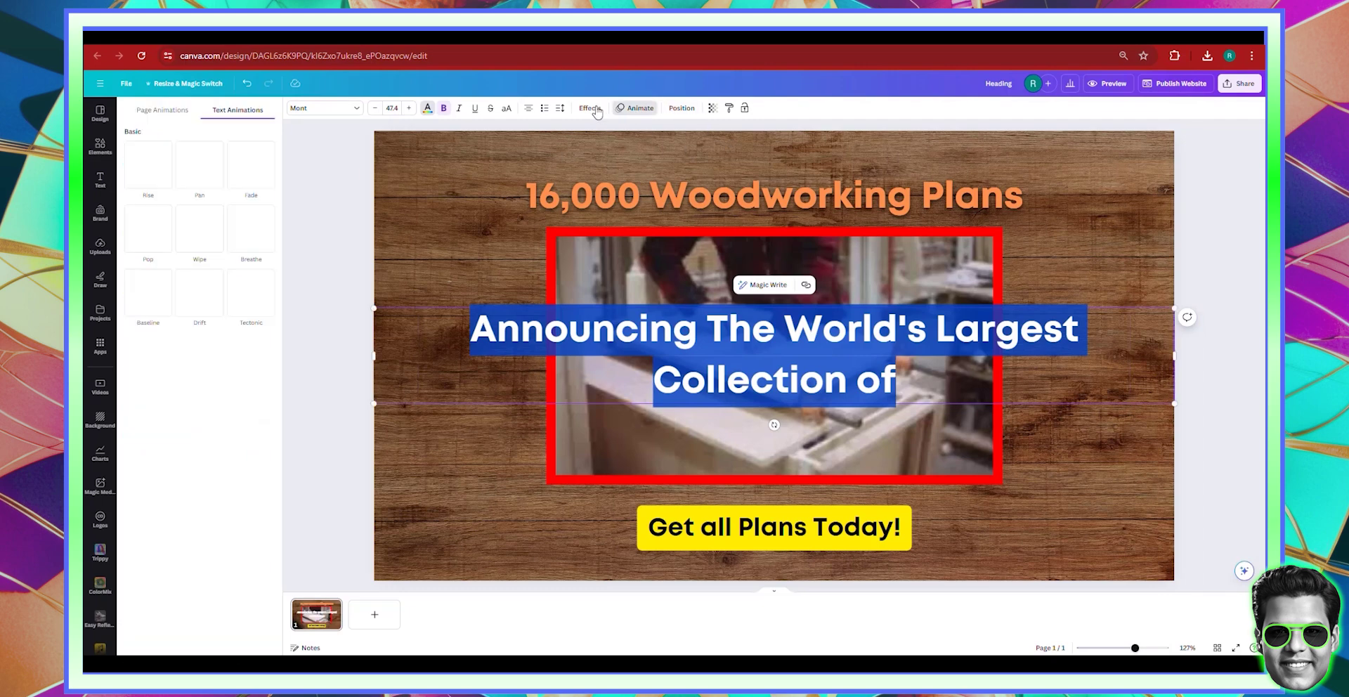
{"action": "left_click", "coordinate": [260, 176]}
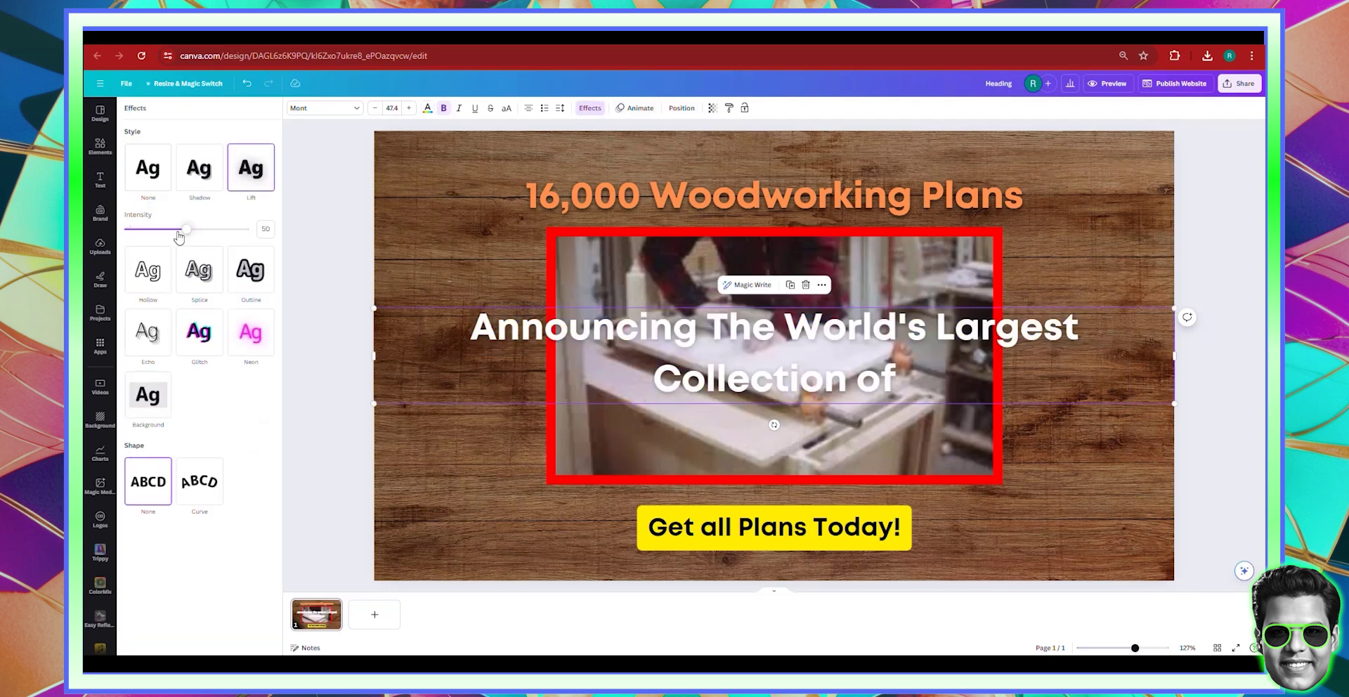
{"action": "left_click_drag", "start_coordinate": [183, 230], "coordinate": [847, 300]}
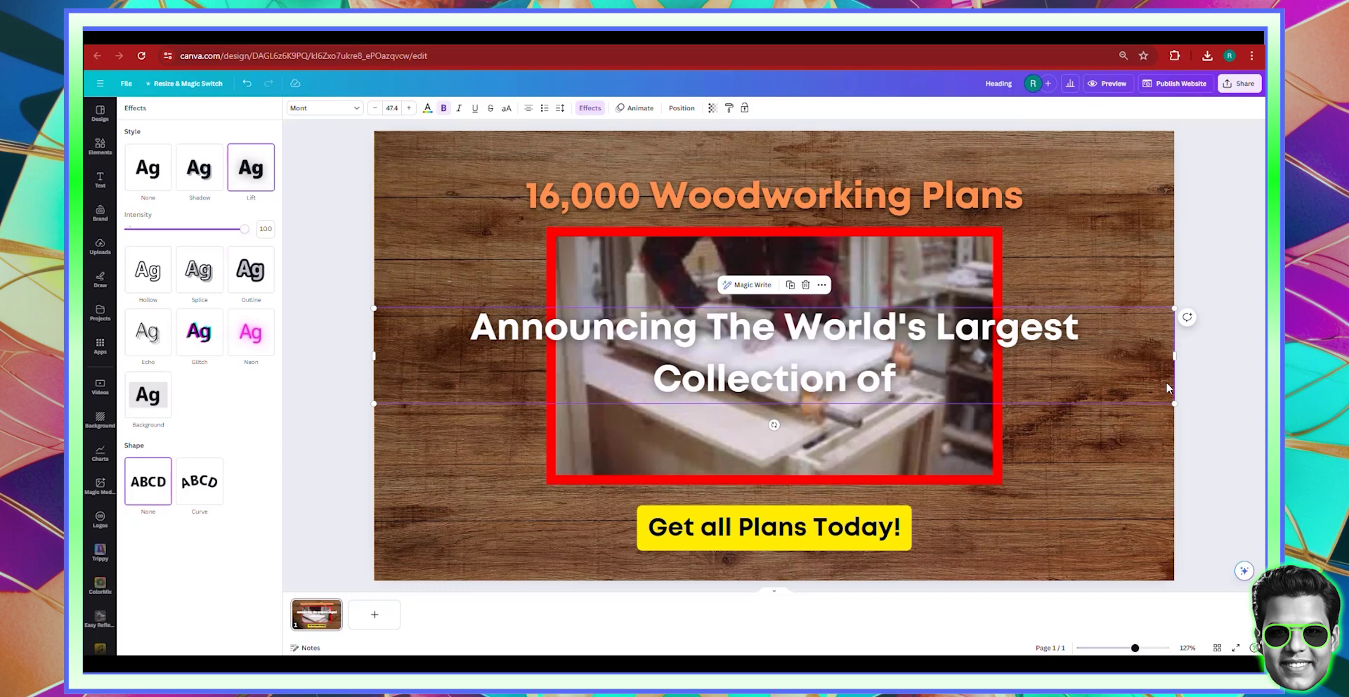
{"action": "left_click_drag", "start_coordinate": [1175, 356], "coordinate": [972, 326]}
{"action": "left_click_drag", "start_coordinate": [972, 404], "coordinate": [761, 369]}
- Place the Announcing line on one row centred above the headline at size 27.4
{"action": "left_click", "coordinate": [454, 436]}
{"action": "left_click", "coordinate": [539, 353]}
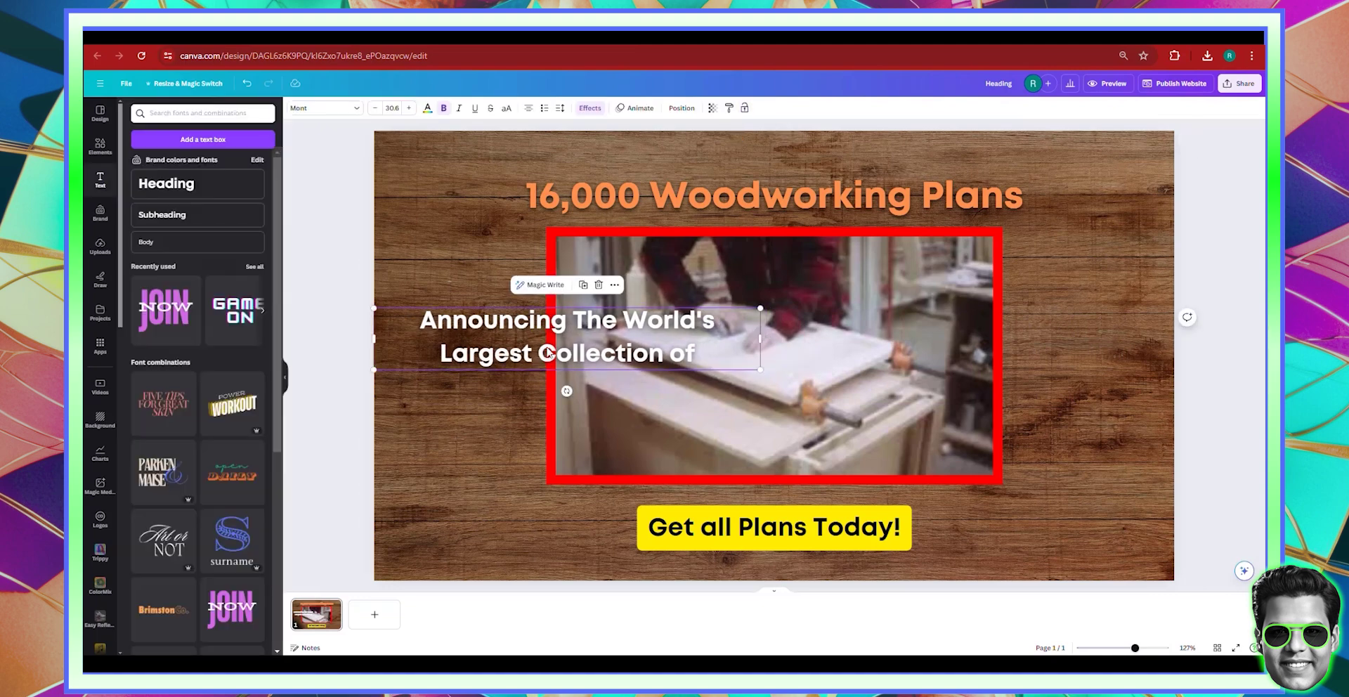
{"action": "left_click_drag", "start_coordinate": [539, 353], "coordinate": [730, 174]}
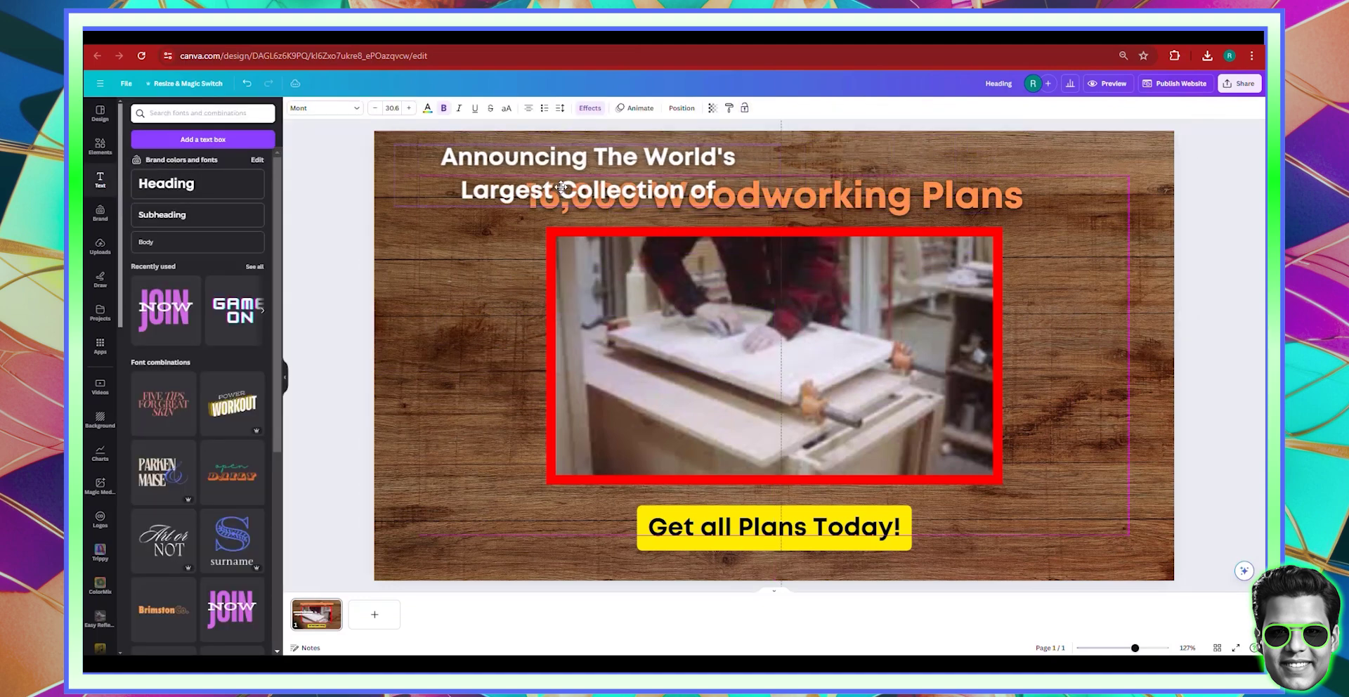
{"action": "left_click_drag", "start_coordinate": [562, 187], "coordinate": [555, 190]}
{"action": "left_click_drag", "start_coordinate": [776, 174], "coordinate": [1064, 182]}
{"action": "left_click_drag", "start_coordinate": [680, 160], "coordinate": [713, 162]}
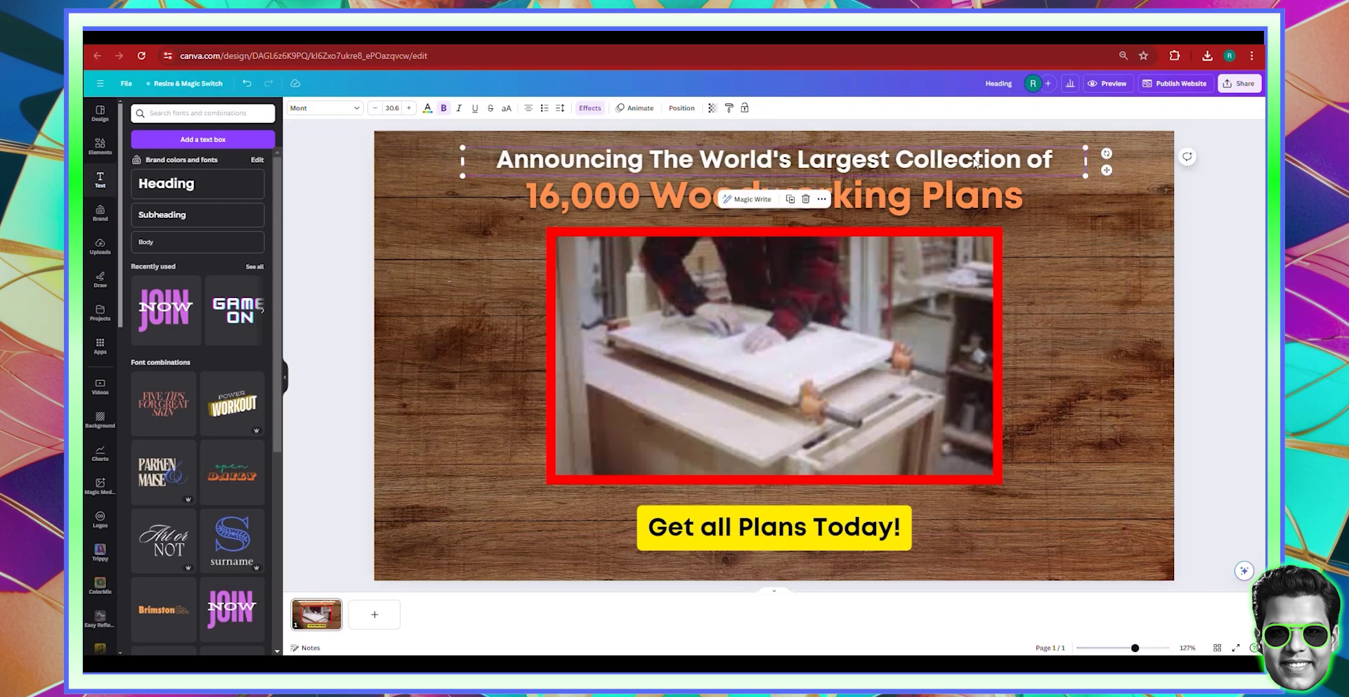
{"action": "left_click_drag", "start_coordinate": [1086, 176], "coordinate": [1016, 162]}
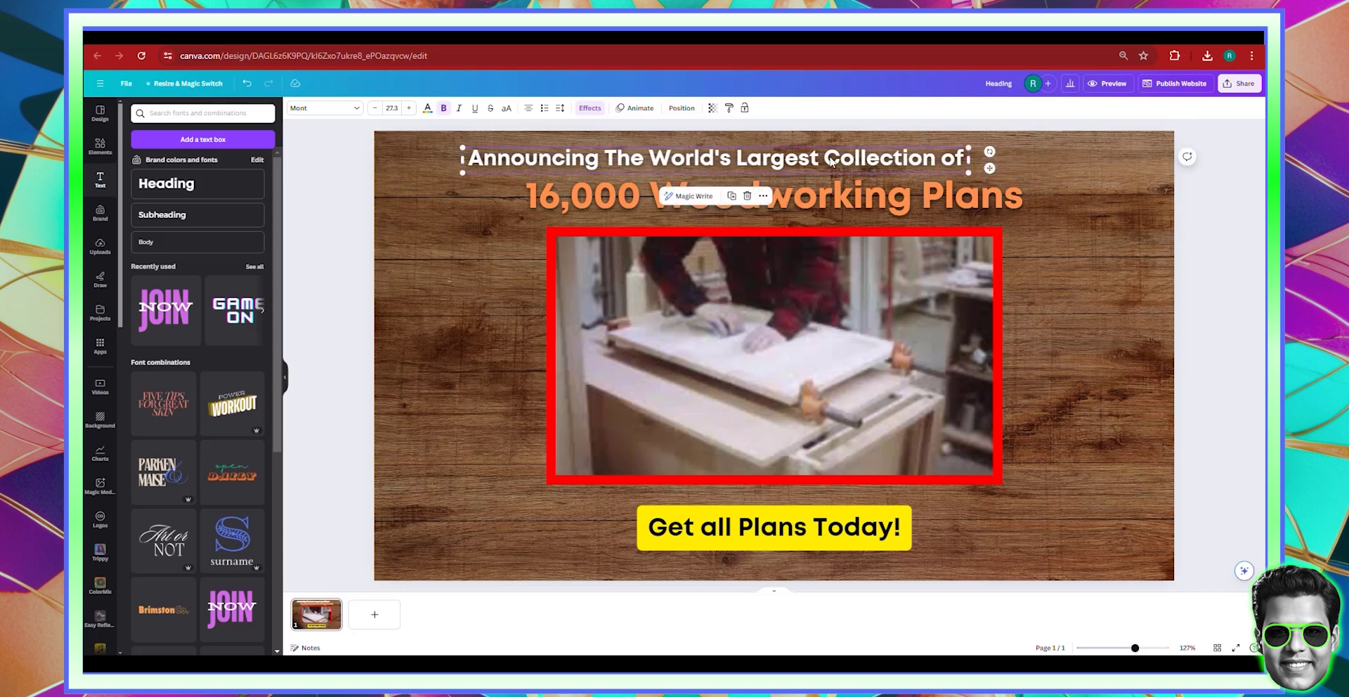
{"action": "left_click_drag", "start_coordinate": [872, 159], "coordinate": [886, 157]}
- Shift the headline, video and button down together, and keep the Announcing line bold
{"action": "left_click", "coordinate": [1045, 250]}
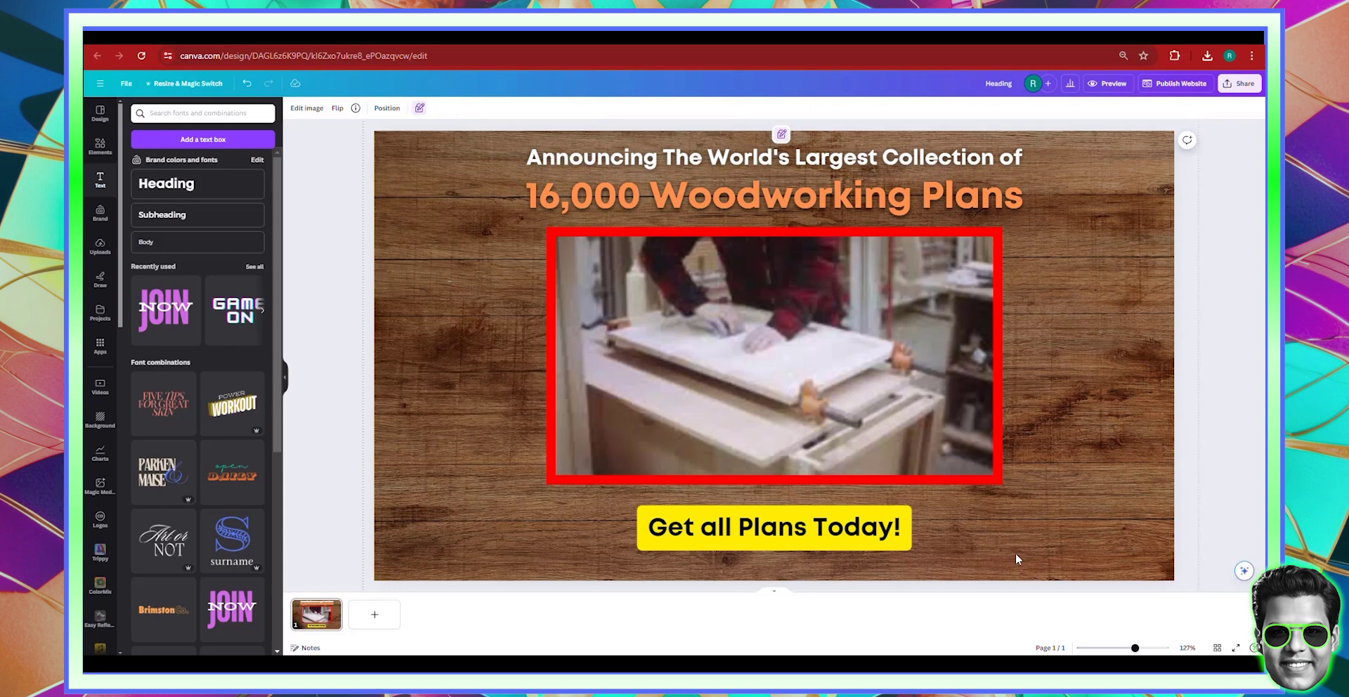
{"action": "left_click_drag", "start_coordinate": [1042, 560], "coordinate": [663, 173]}
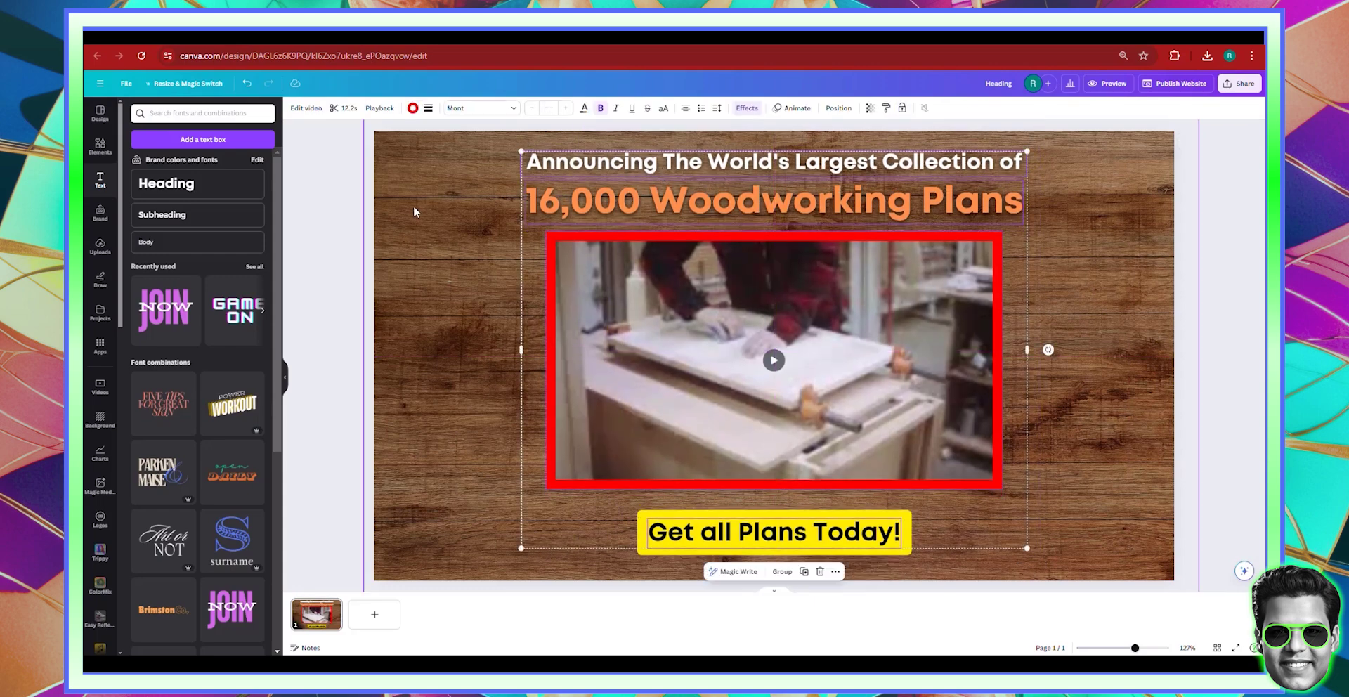
{"action": "left_click", "coordinate": [576, 159]}
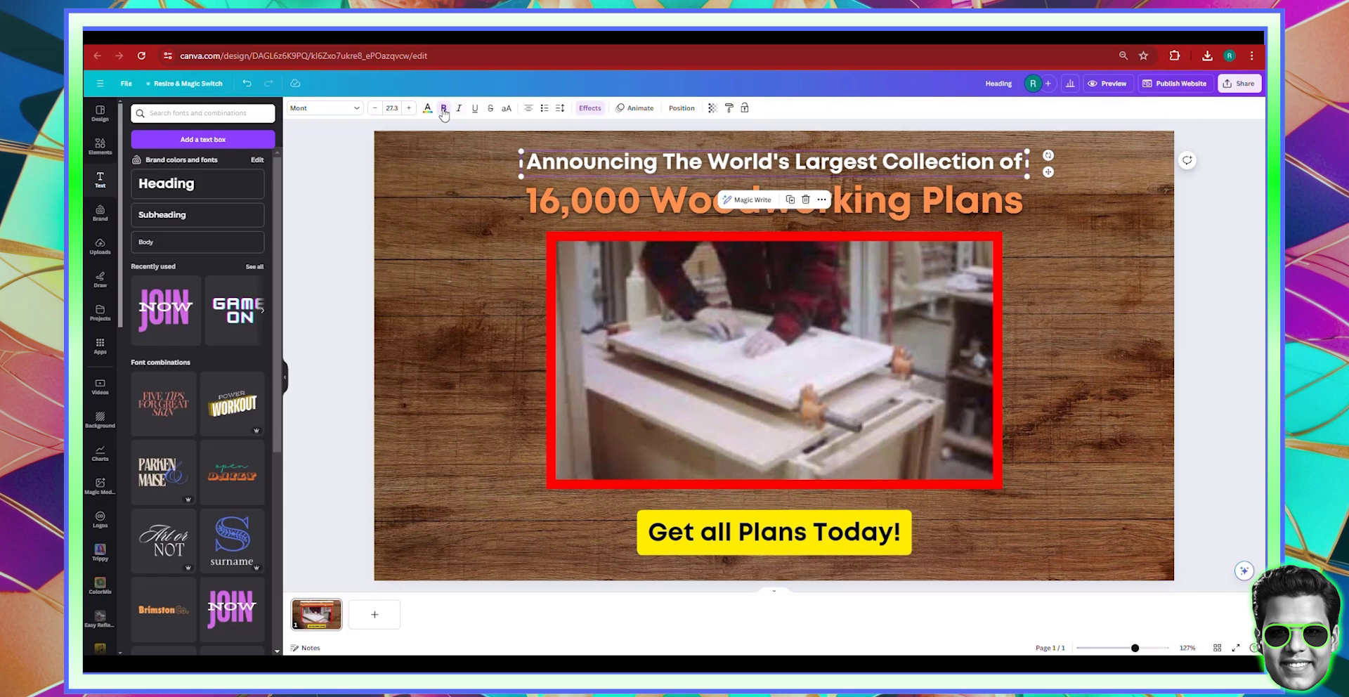
{"action": "left_click", "coordinate": [443, 111]}
{"action": "left_click", "coordinate": [445, 111]}
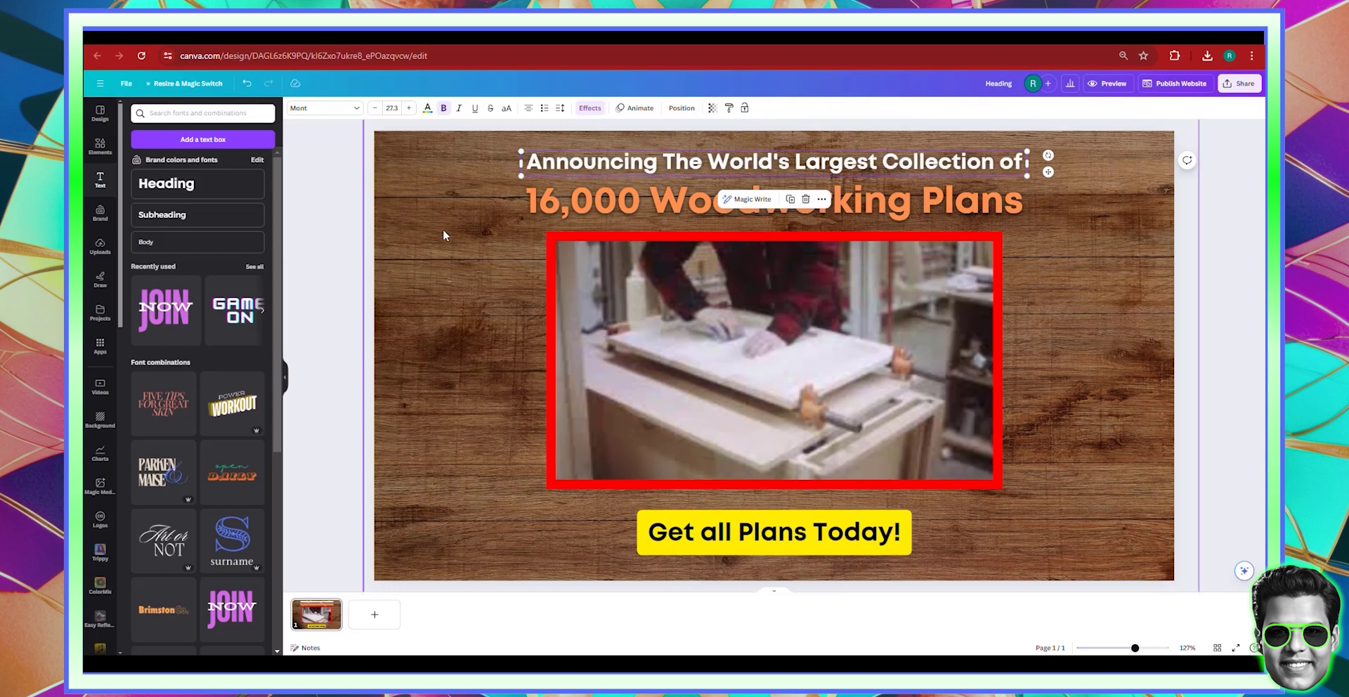
{"action": "left_click", "coordinate": [444, 234]}
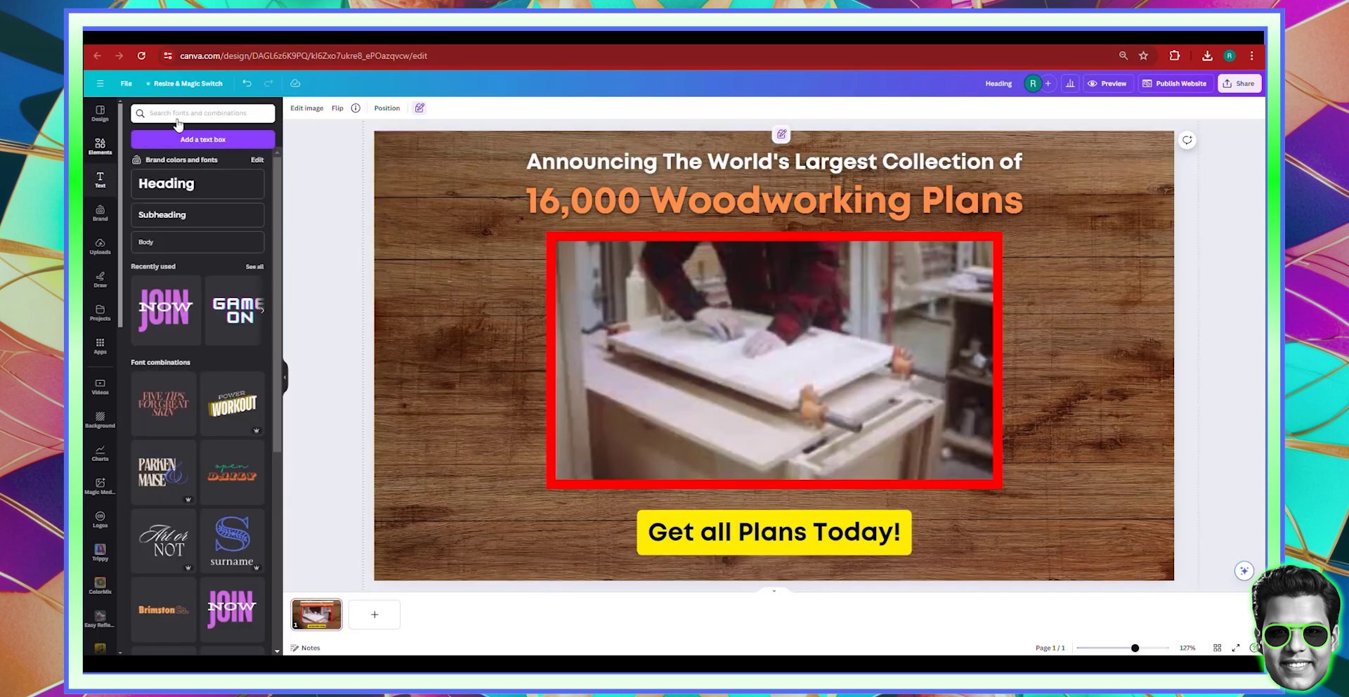
- Search elements for 'video', replace the black play icon with the red YouTube play graphic, and shrink it over the video
{"action": "left_click", "coordinate": [100, 146]}
{"action": "left_click", "coordinate": [183, 116]}
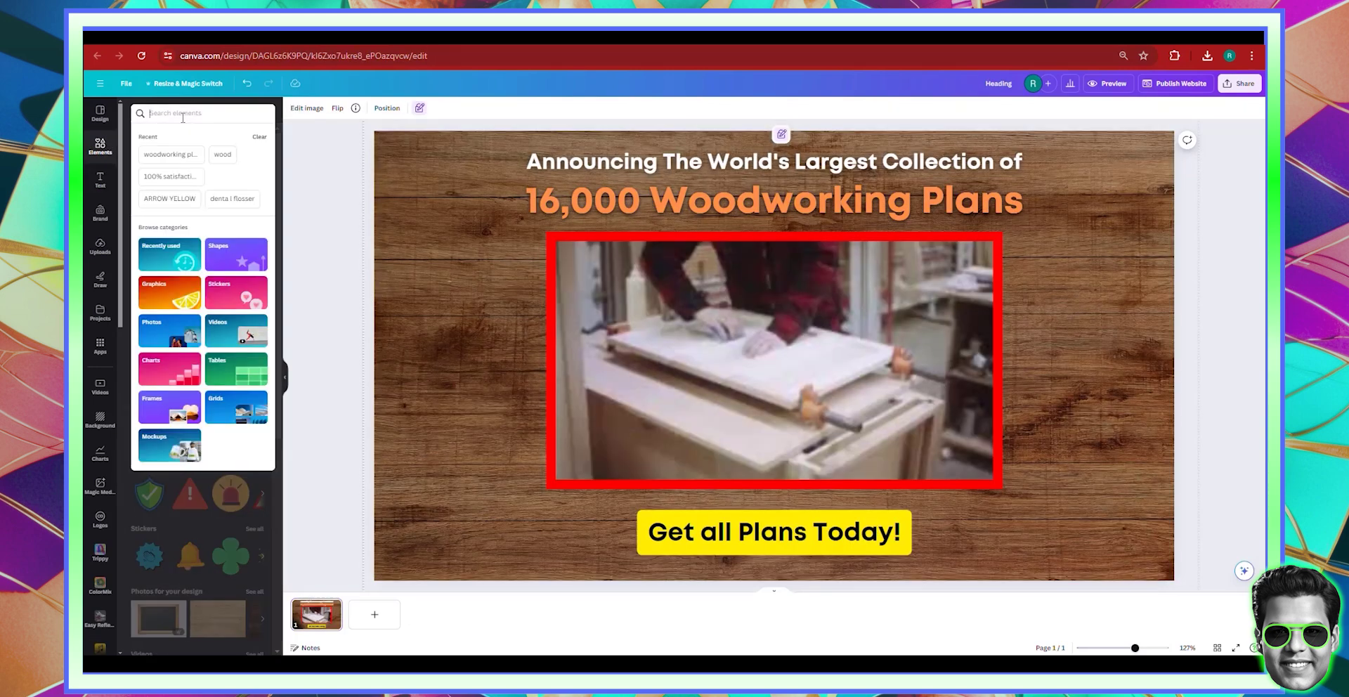
{"action": "type", "text": "video"}
{"action": "key", "text": "Return"}
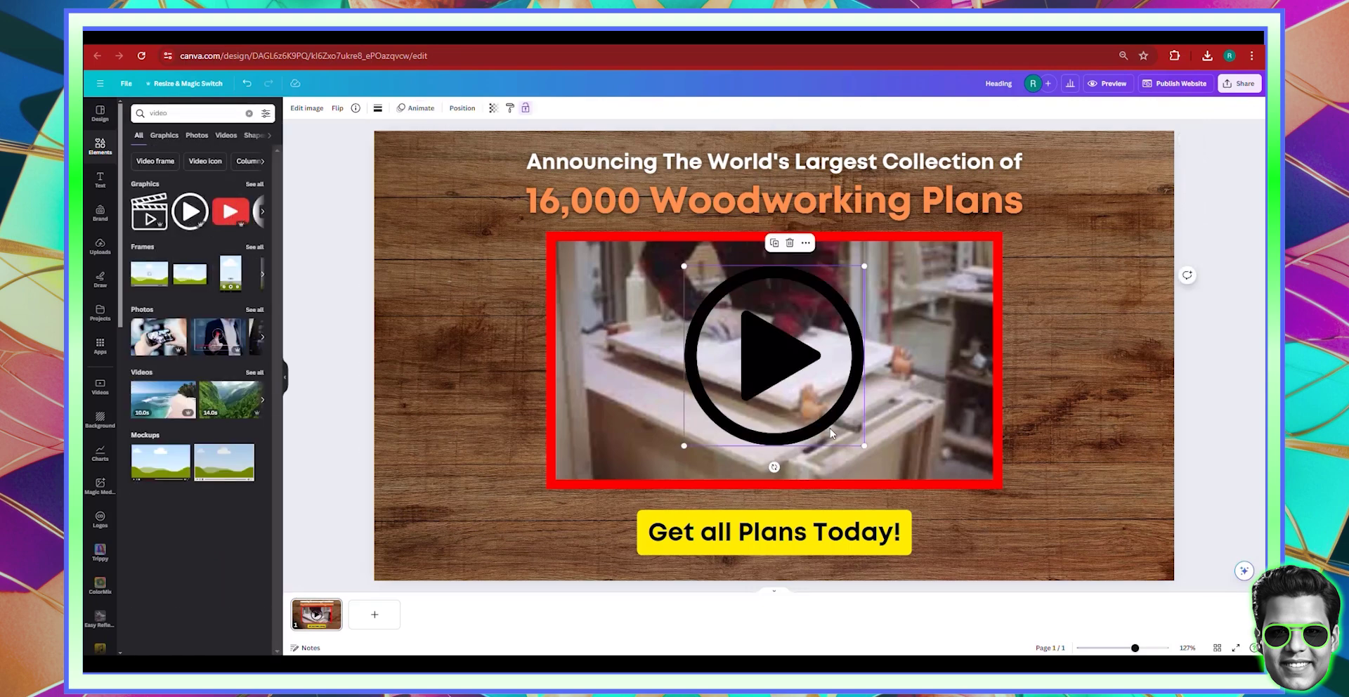
{"action": "key", "text": "Delete"}
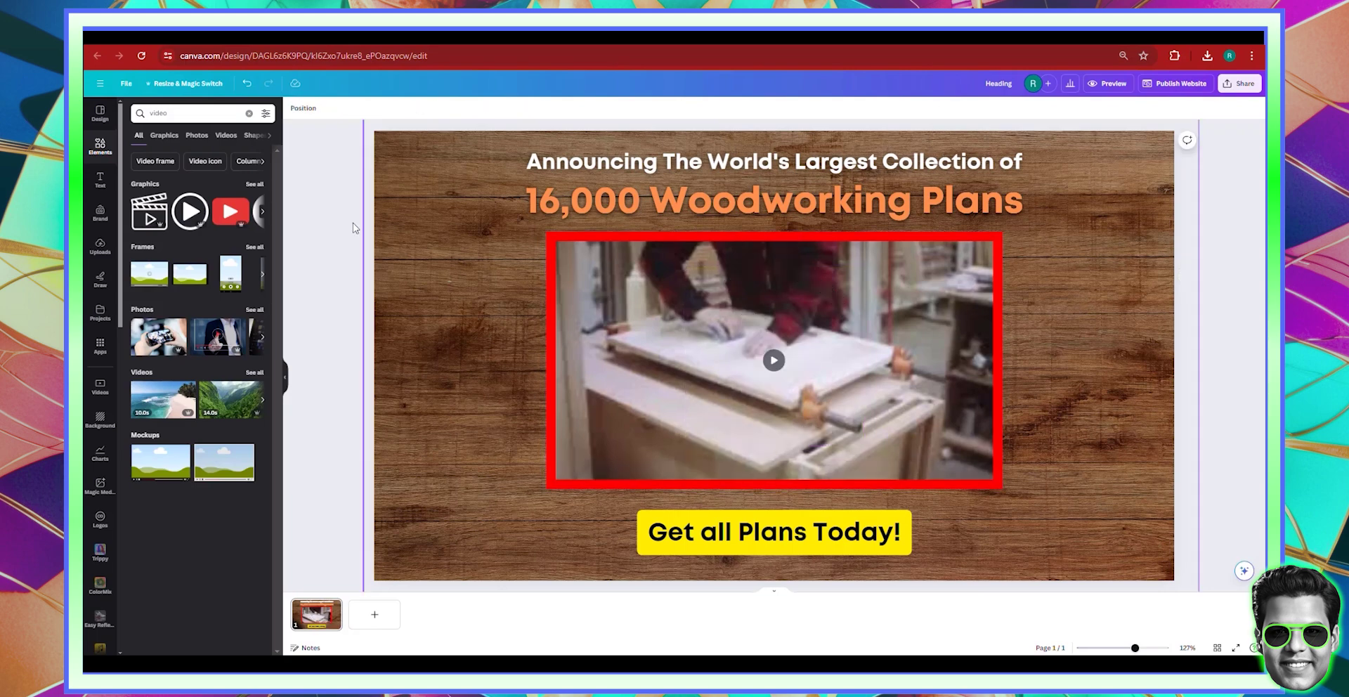
{"action": "left_click", "coordinate": [230, 214]}
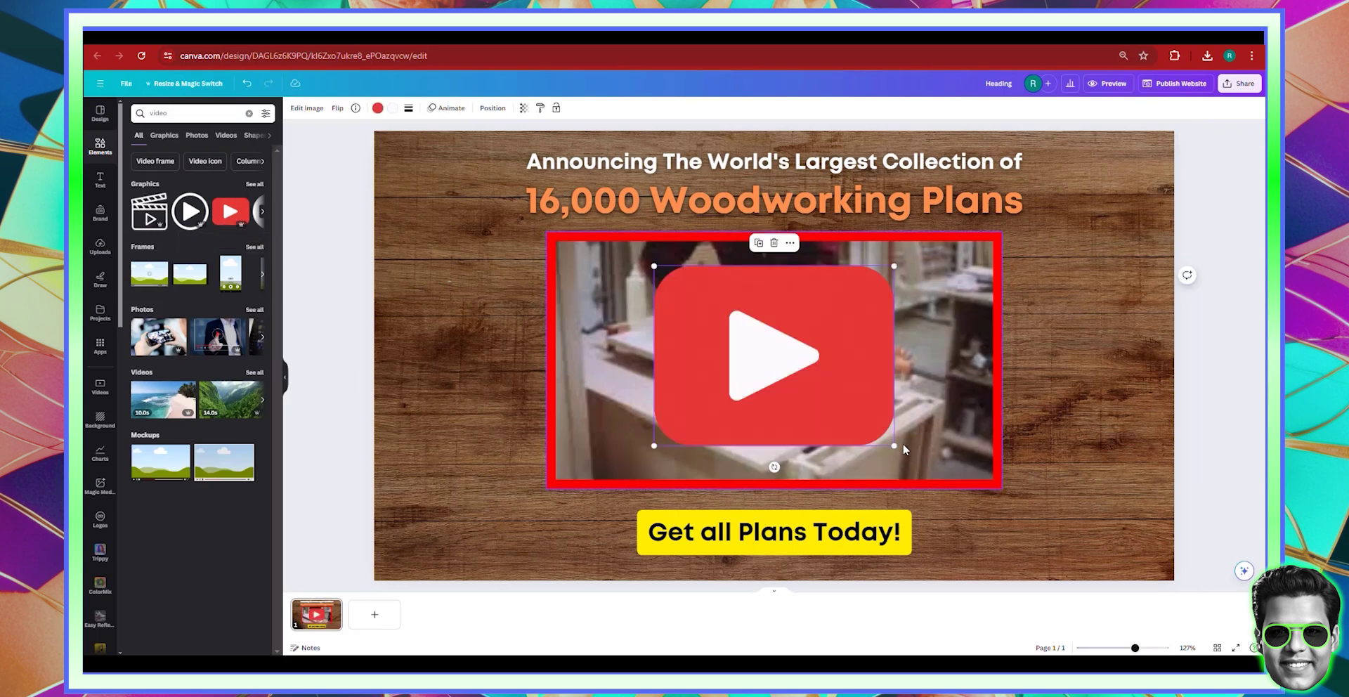
{"action": "left_click_drag", "start_coordinate": [897, 445], "coordinate": [794, 393]}
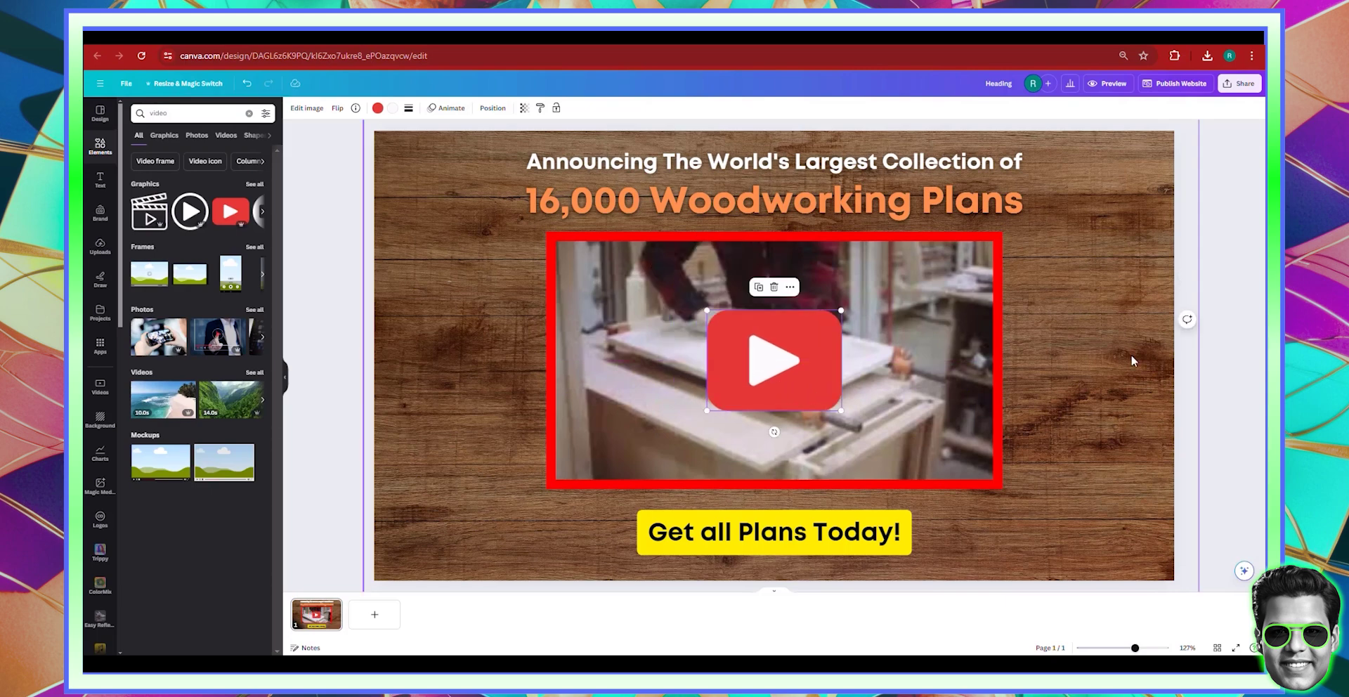
{"action": "double_click", "coordinate": [1026, 144]}
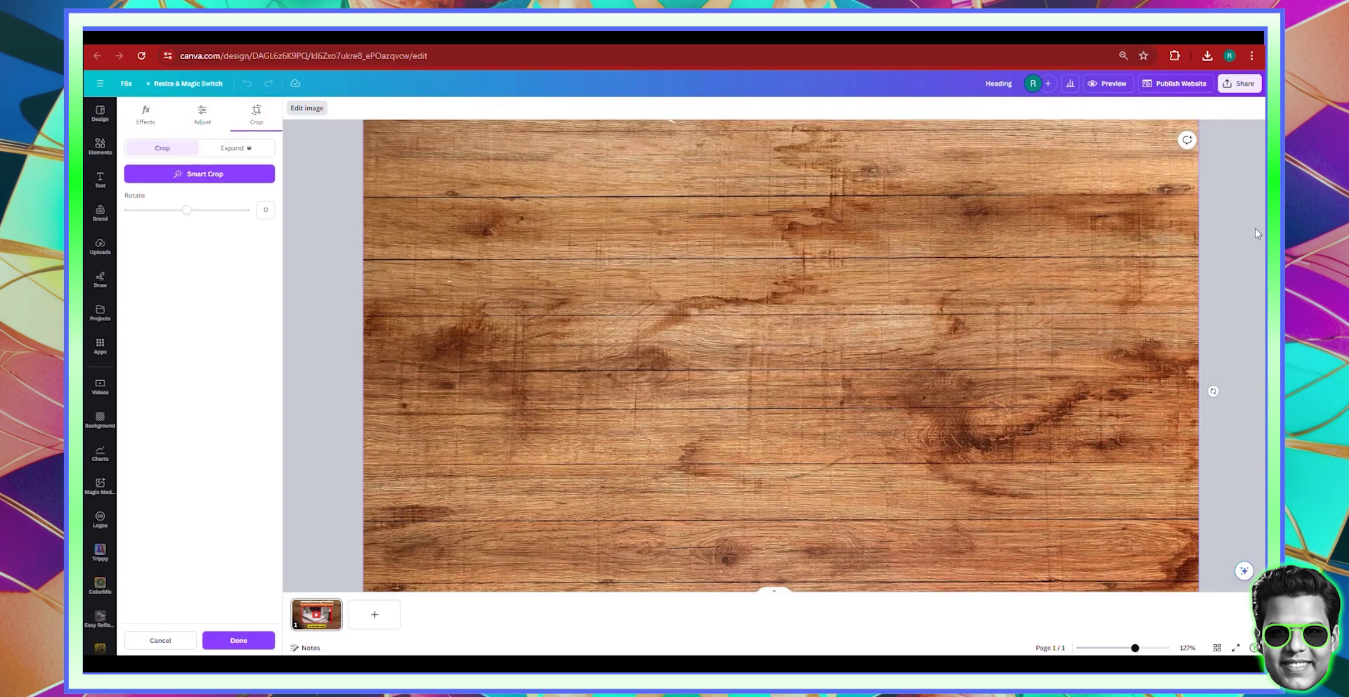
{"action": "left_click", "coordinate": [1221, 251]}
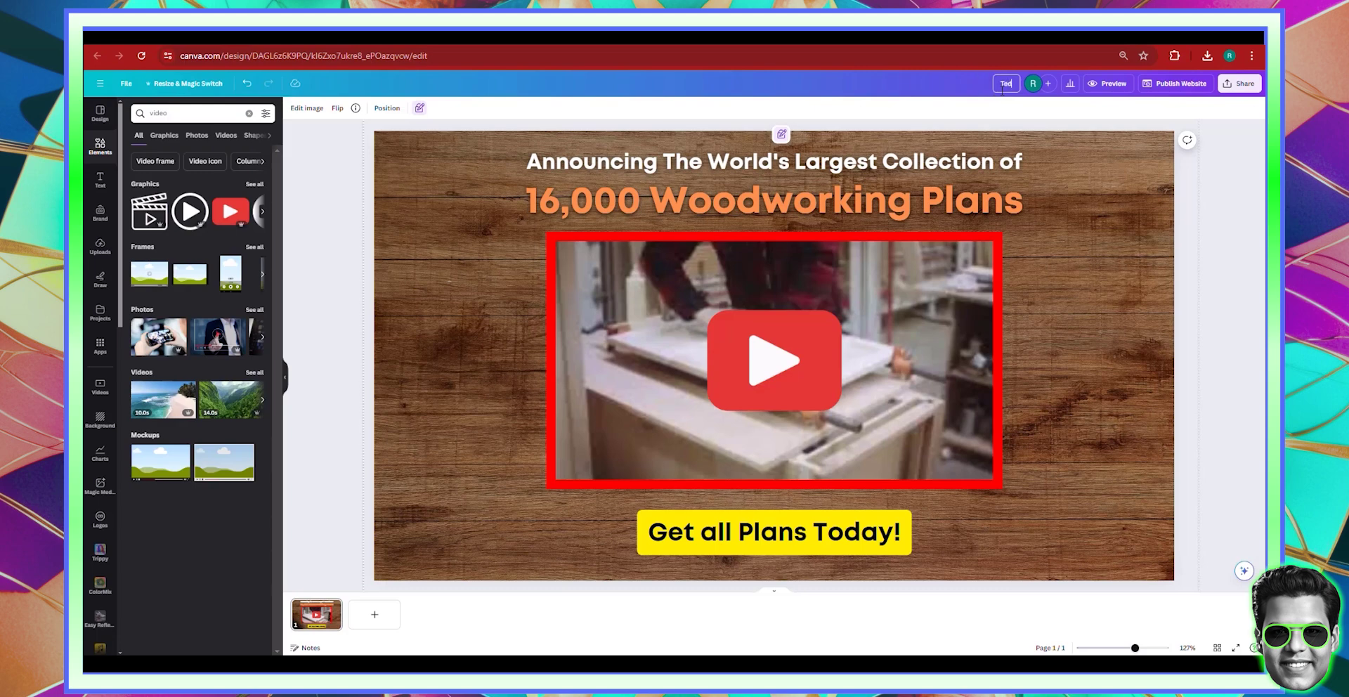
- Rename the design 'Teds woodworking plan website' and start Publish Website to review issues
{"action": "left_click", "coordinate": [1002, 89]}
{"action": "type", "text": "Teds woodworking plan website"}
{"action": "left_click", "coordinate": [1100, 286]}
{"action": "left_click", "coordinate": [1164, 85]}
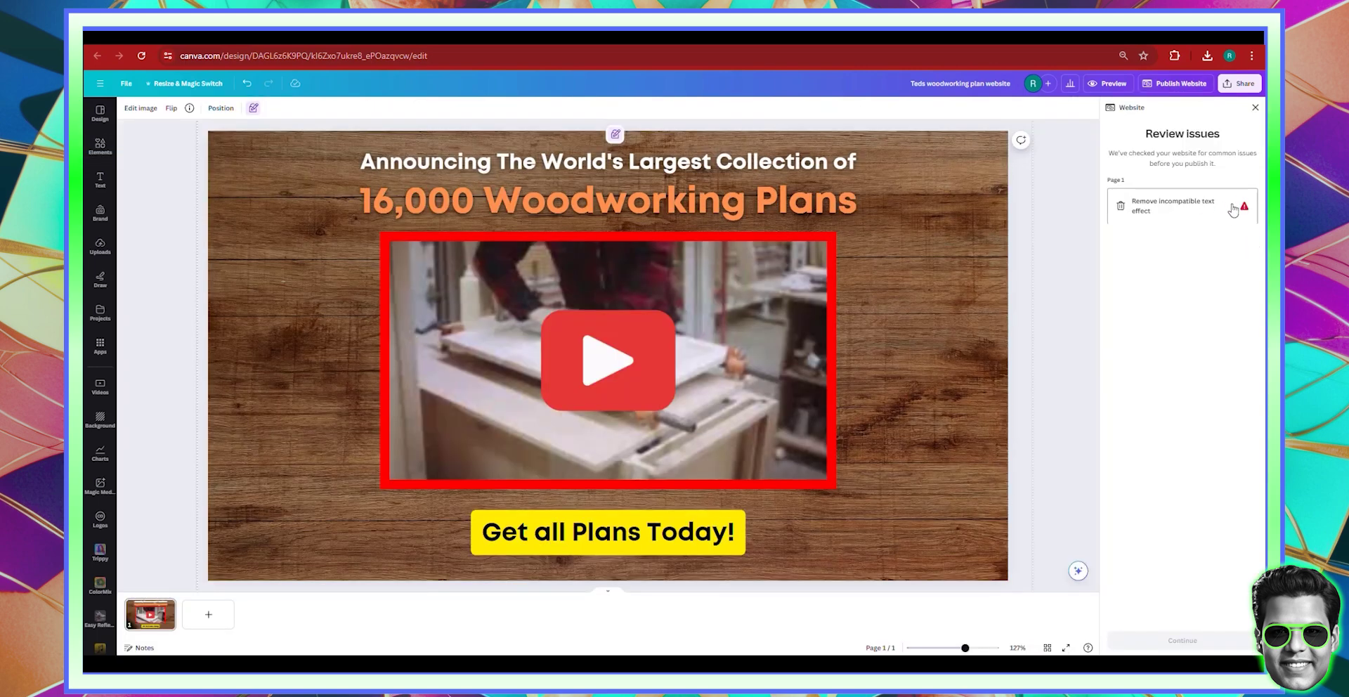
- Set the 'Get all Plans Today!' text effect to None, removing its yellow background
{"action": "left_click", "coordinate": [1254, 108]}
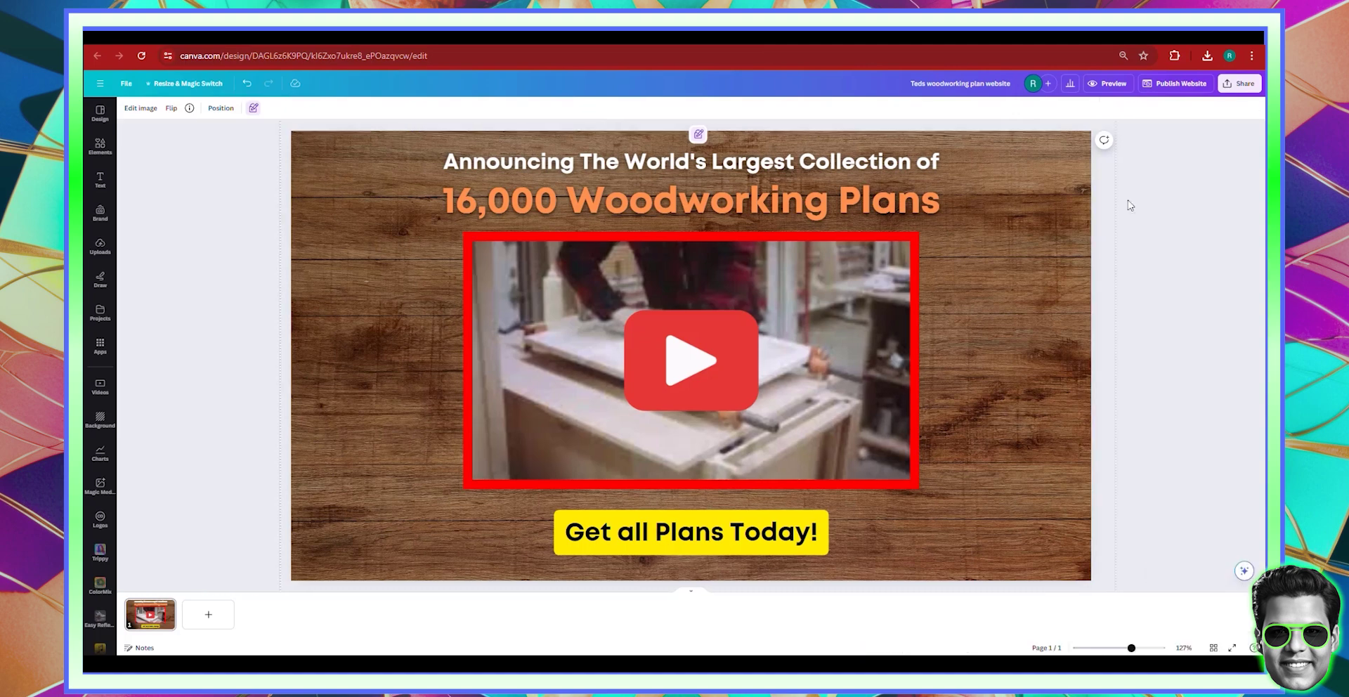
{"action": "left_click", "coordinate": [725, 544]}
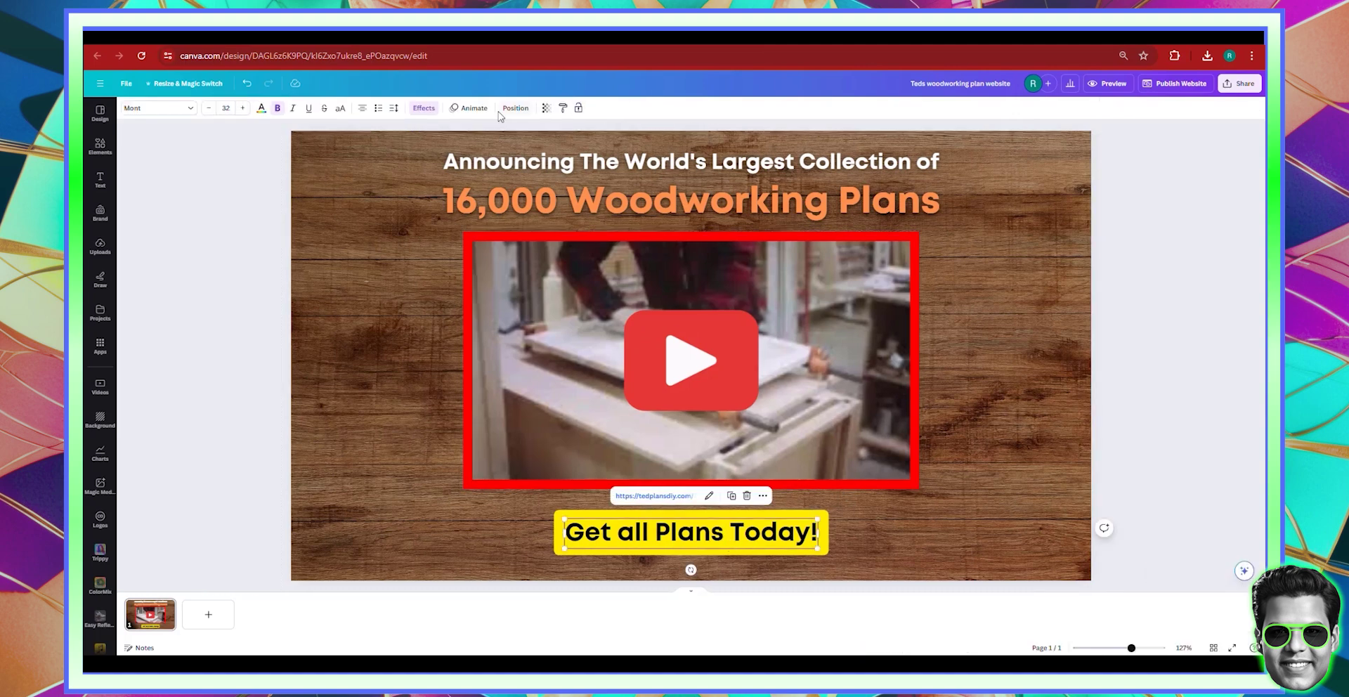
{"action": "left_click", "coordinate": [423, 107]}
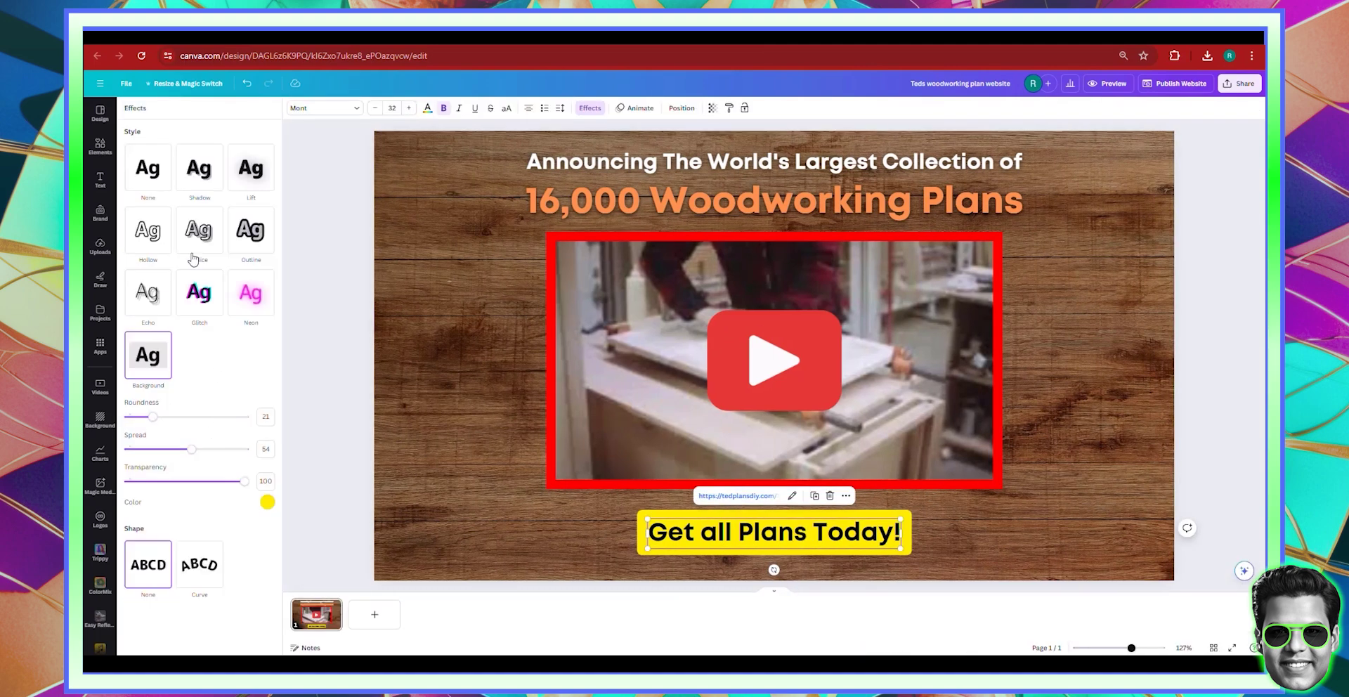
{"action": "left_click", "coordinate": [148, 168]}
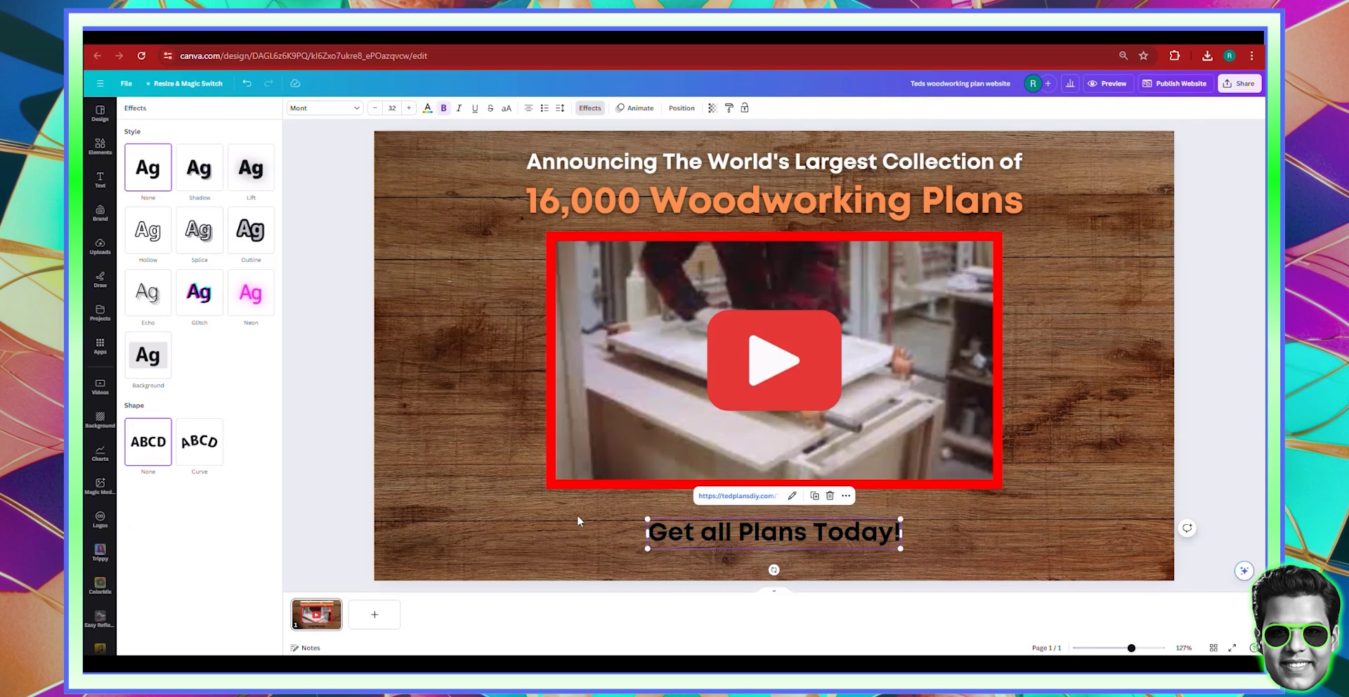
{"action": "left_click", "coordinate": [101, 146]}
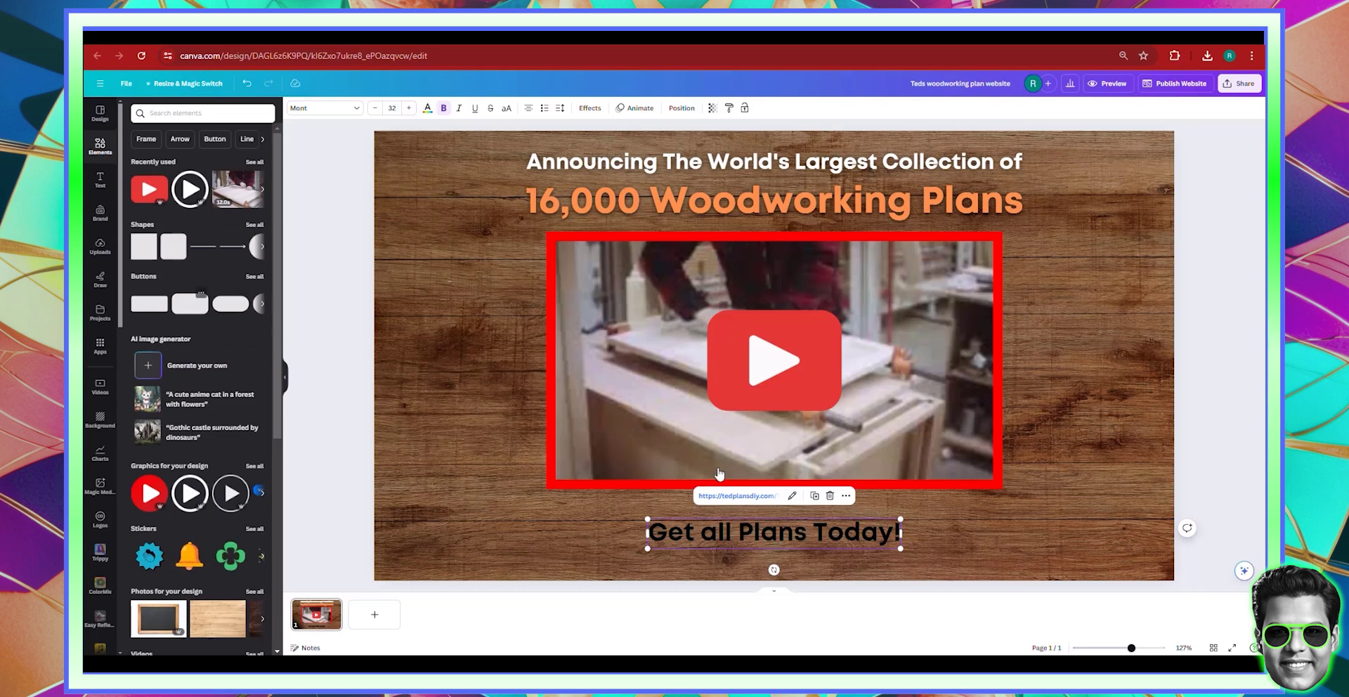
- Add a rounded button shape behind 'Get all Plans Today!', resize it, and fill it yellow
{"action": "left_click", "coordinate": [188, 303]}
{"action": "left_click_drag", "start_coordinate": [774, 313], "coordinate": [908, 536]}
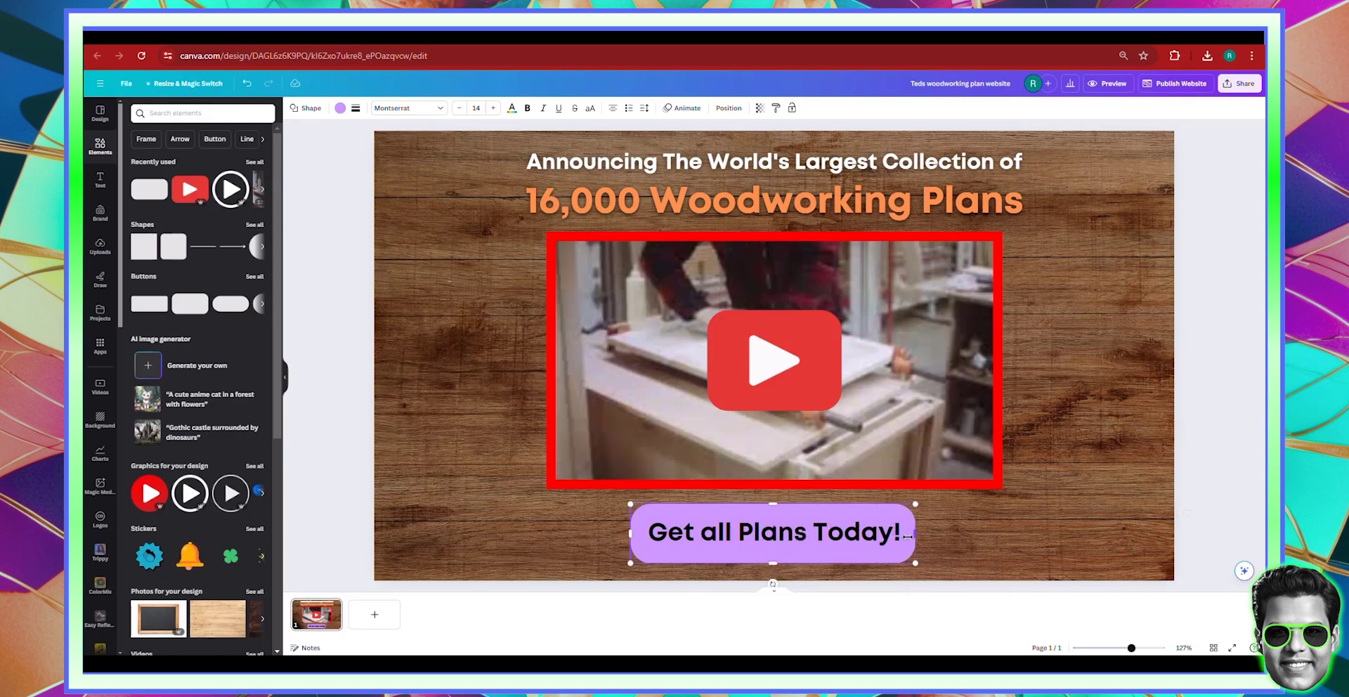
{"action": "left_click", "coordinate": [340, 107]}
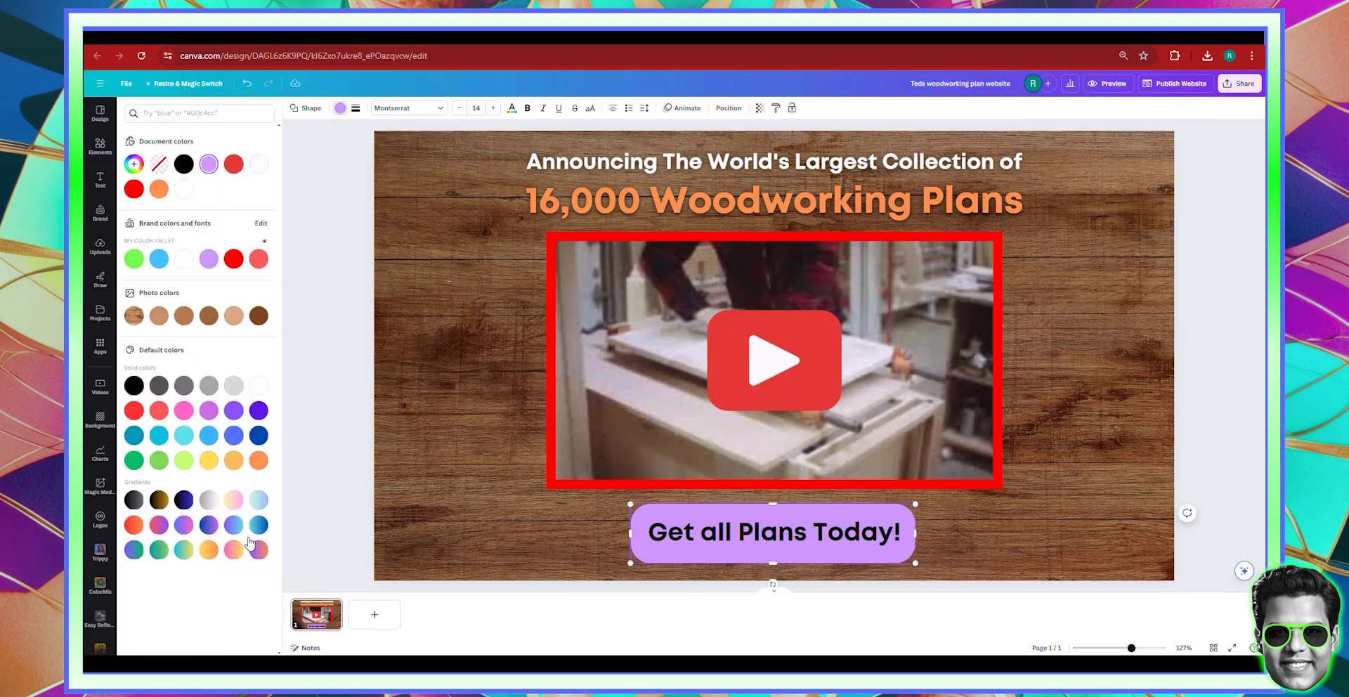
{"action": "left_click", "coordinate": [209, 462]}
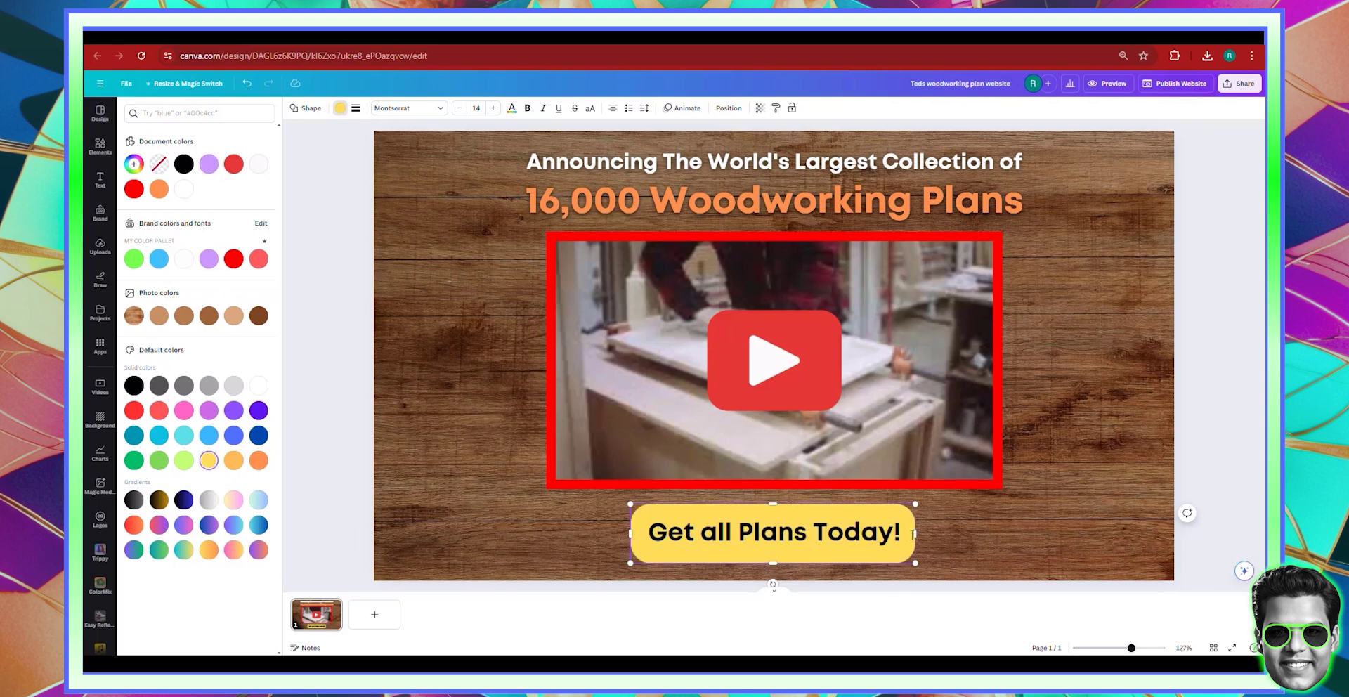
{"action": "left_click", "coordinate": [934, 612]}
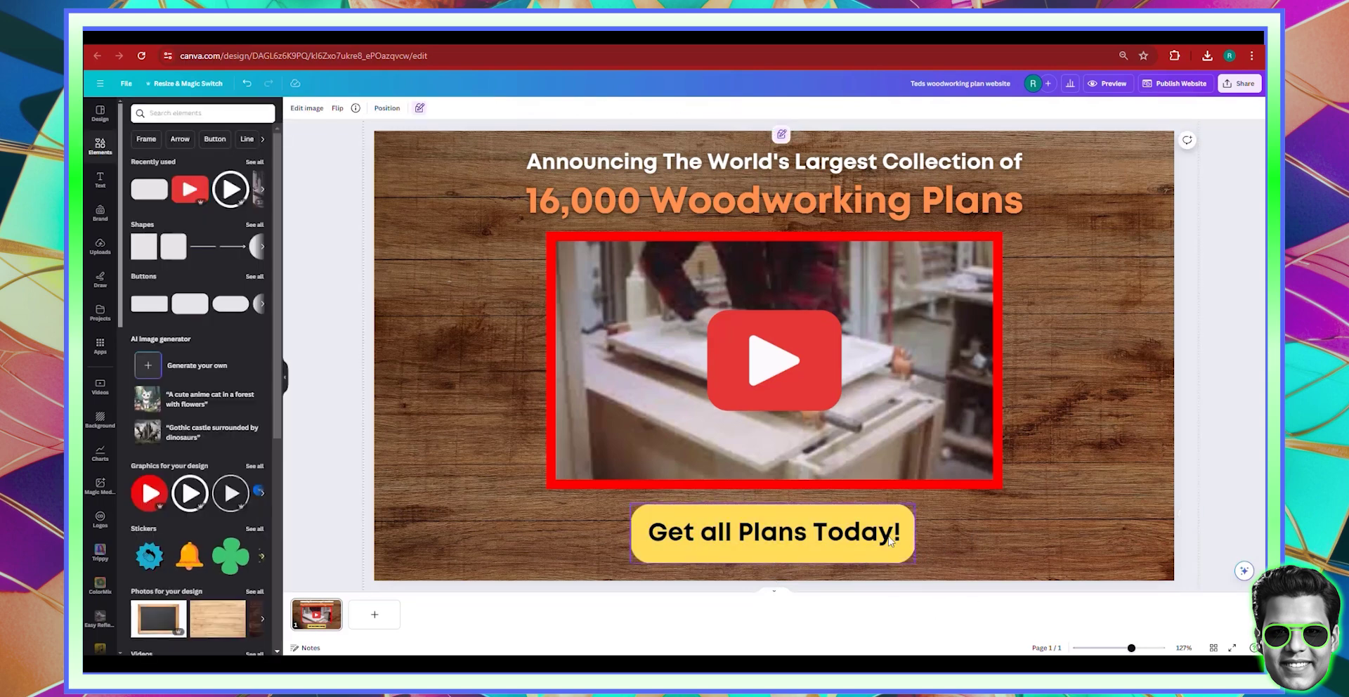
- Link the yellow button to the tedplansdiy.com sales page URL copied from the browser
{"action": "left_click", "coordinate": [891, 512]}
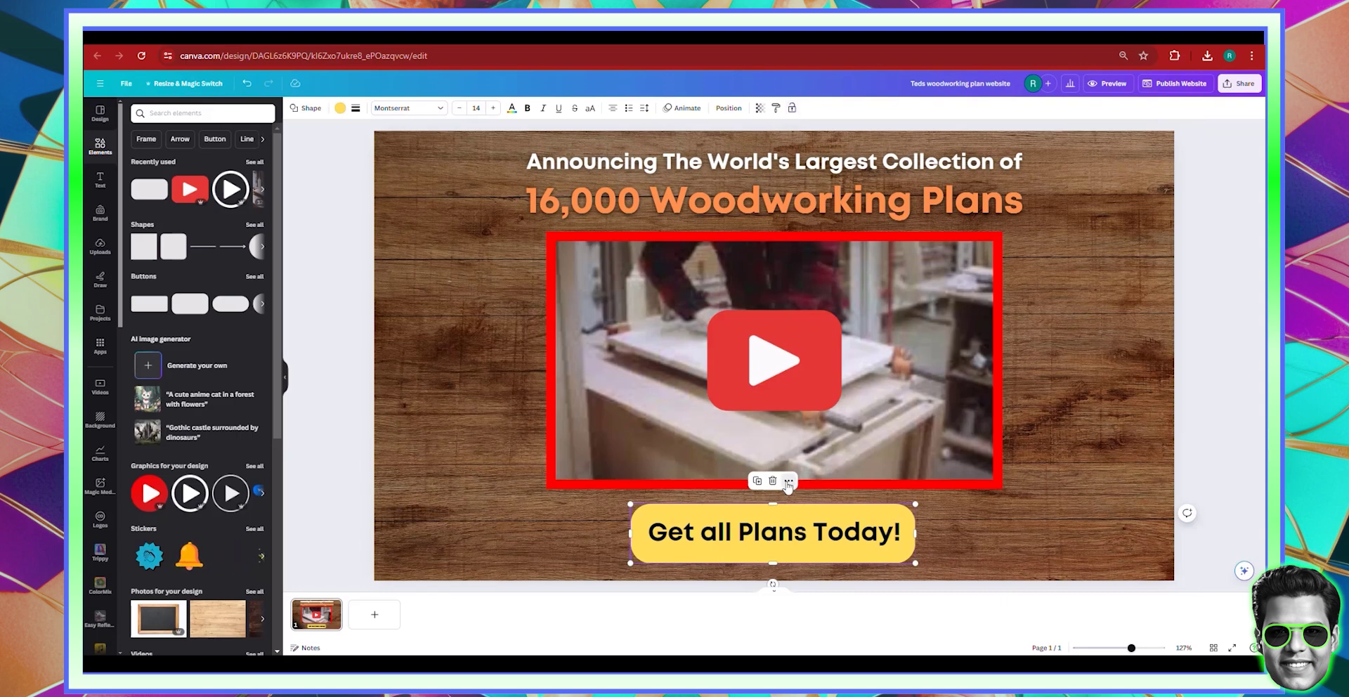
{"action": "left_click", "coordinate": [789, 480]}
{"action": "left_click", "coordinate": [813, 392]}
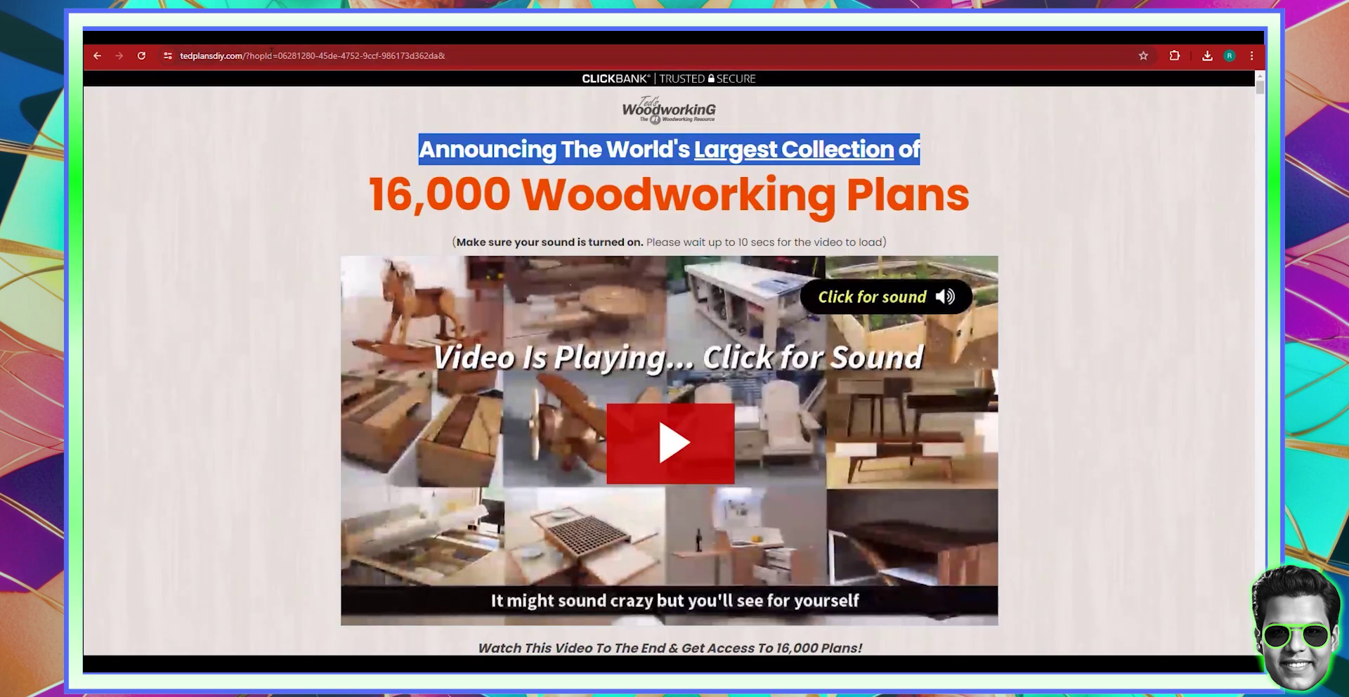
{"action": "left_click", "coordinate": [271, 56]}
{"action": "right_click", "coordinate": [271, 56]}
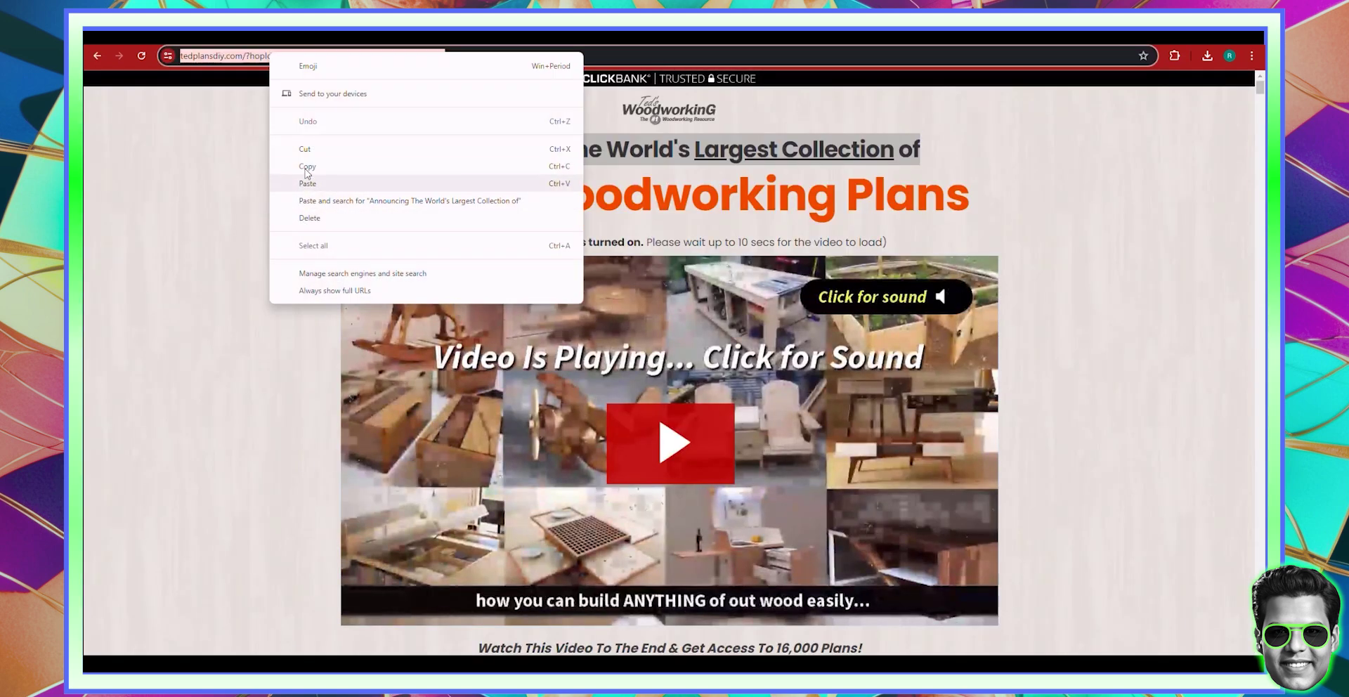
{"action": "left_click", "coordinate": [302, 158]}
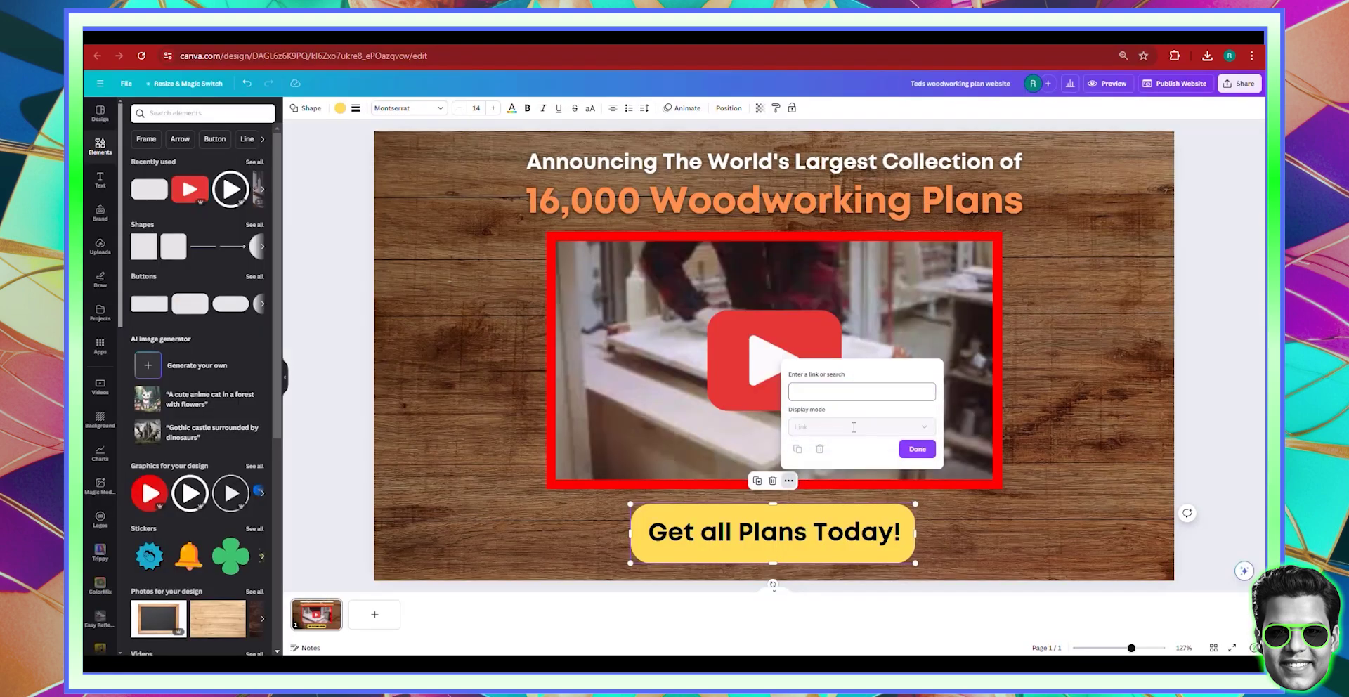
{"action": "right_click", "coordinate": [836, 392]}
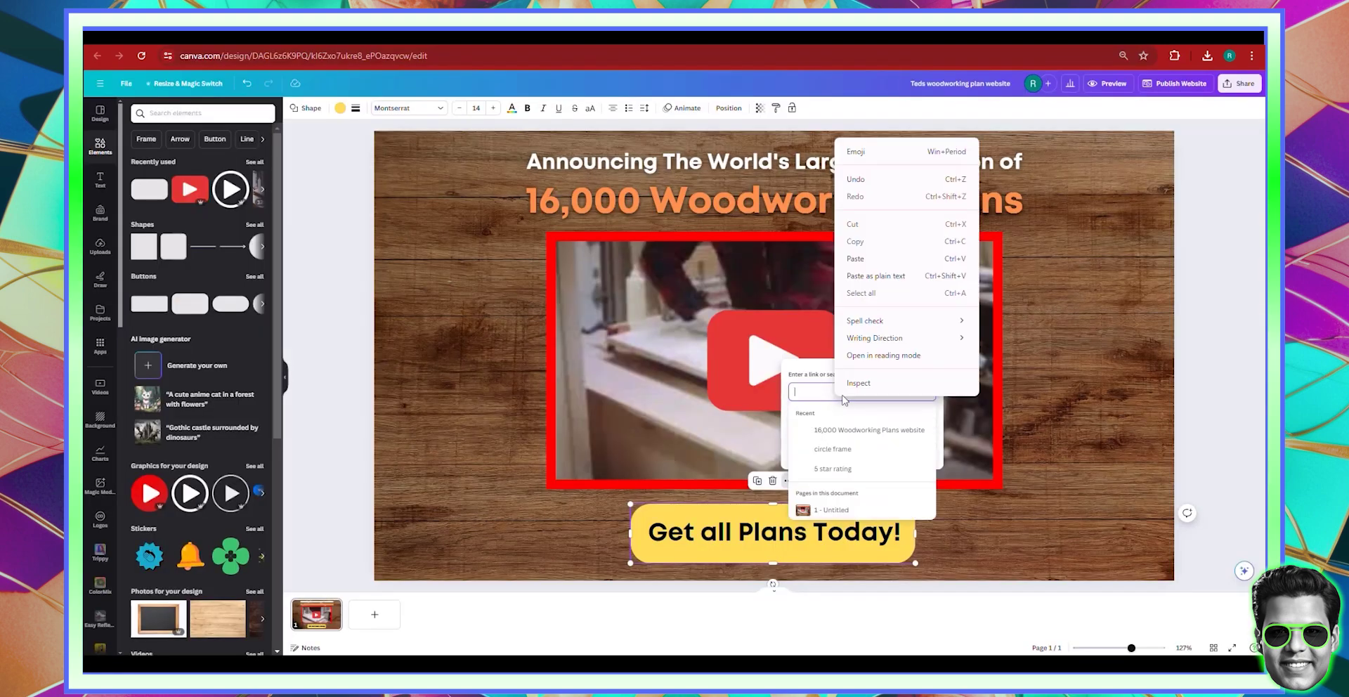
{"action": "left_click", "coordinate": [864, 262]}
{"action": "left_click", "coordinate": [918, 448]}
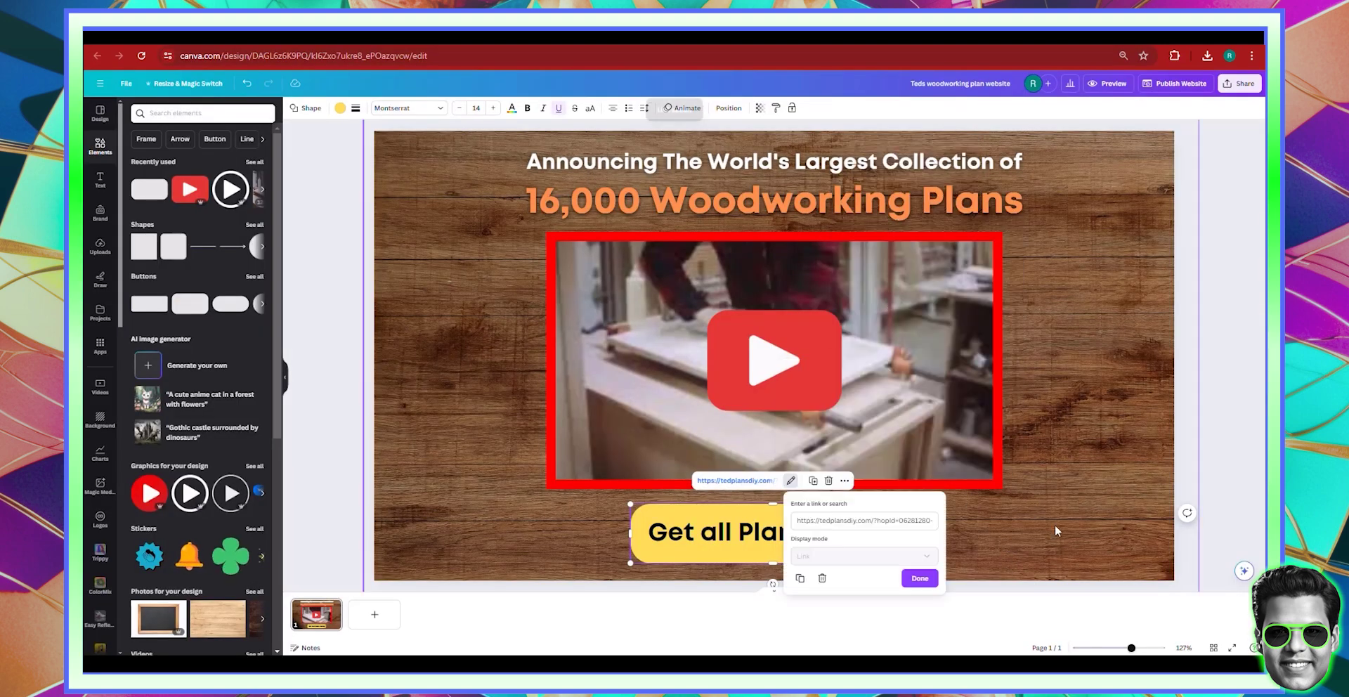
{"action": "left_click", "coordinate": [1077, 521]}
{"action": "left_click", "coordinate": [758, 529]}
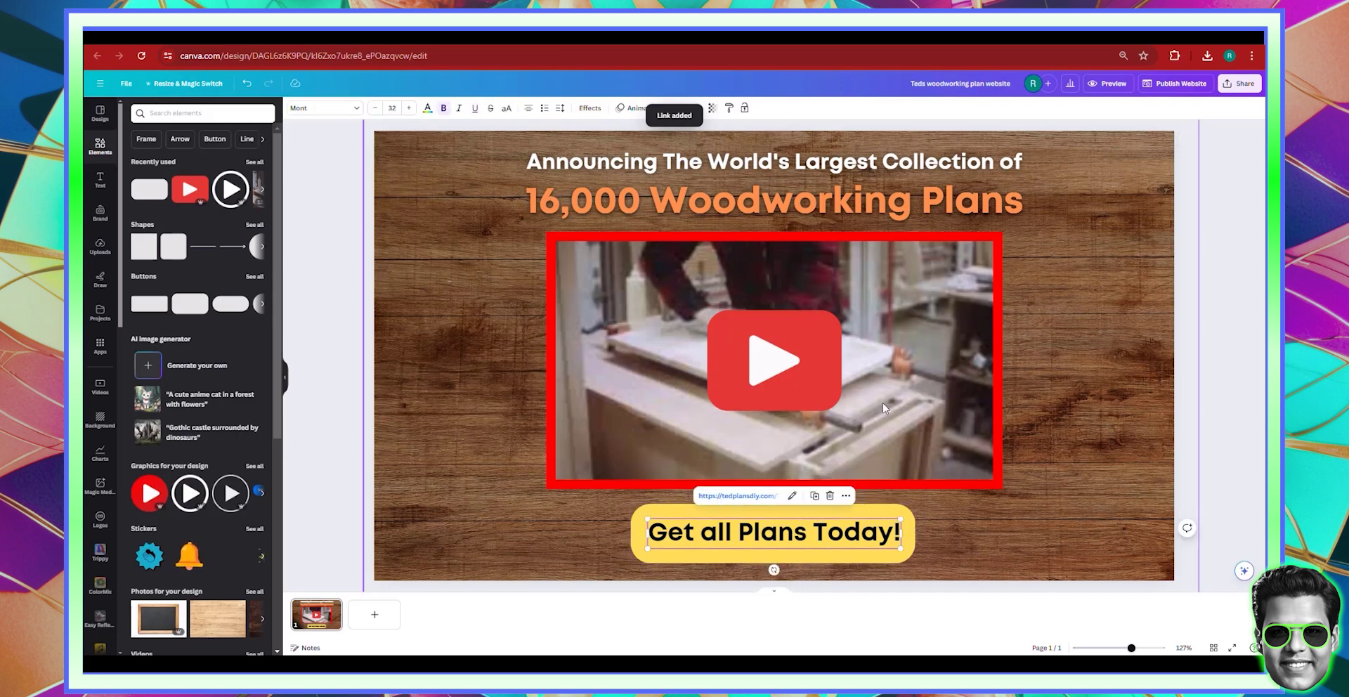
- Paste the tedplansdiy.com sales page URL as the red play icon's link
{"action": "left_click", "coordinate": [762, 338]}
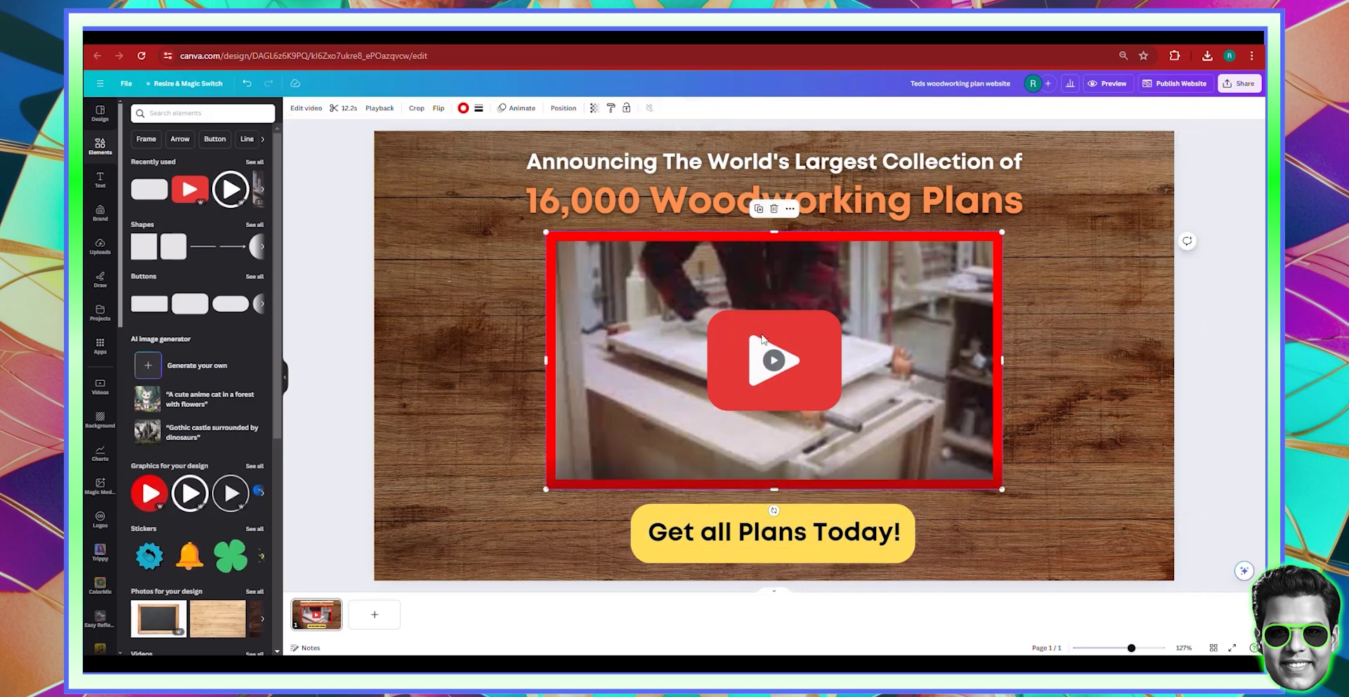
{"action": "left_click", "coordinate": [789, 209]}
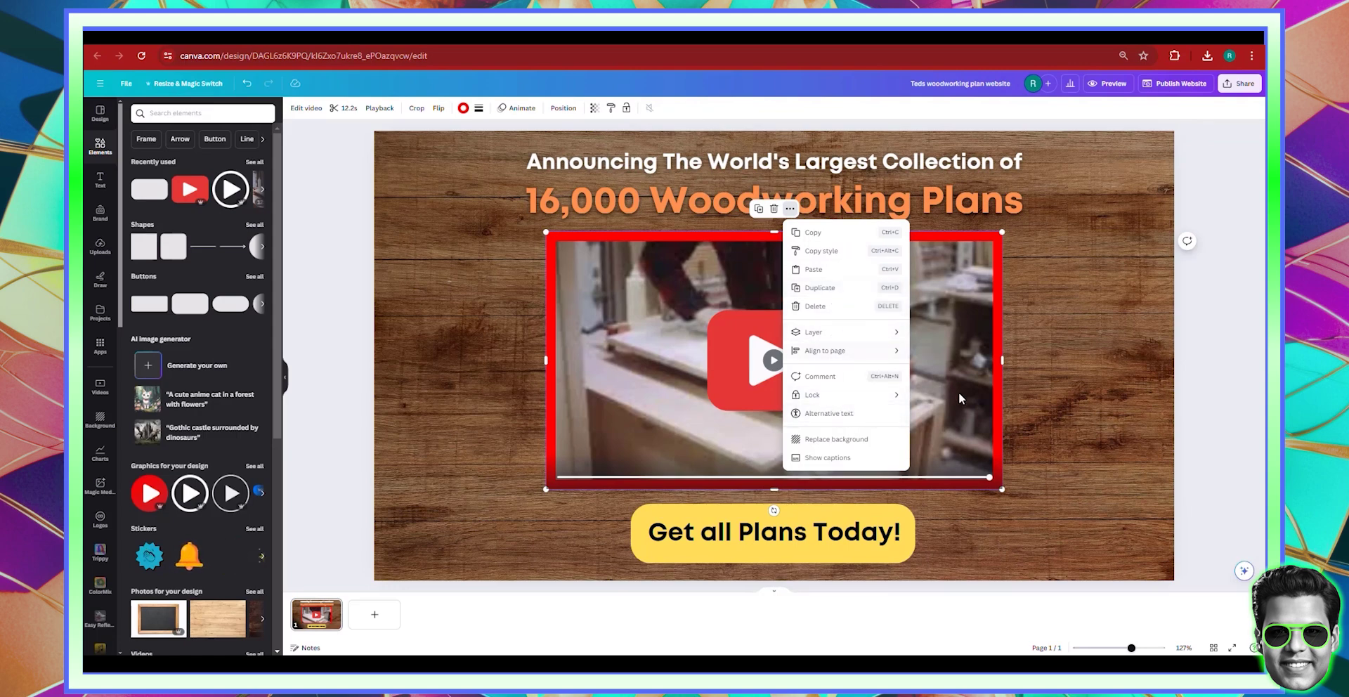
{"action": "left_click", "coordinate": [954, 368]}
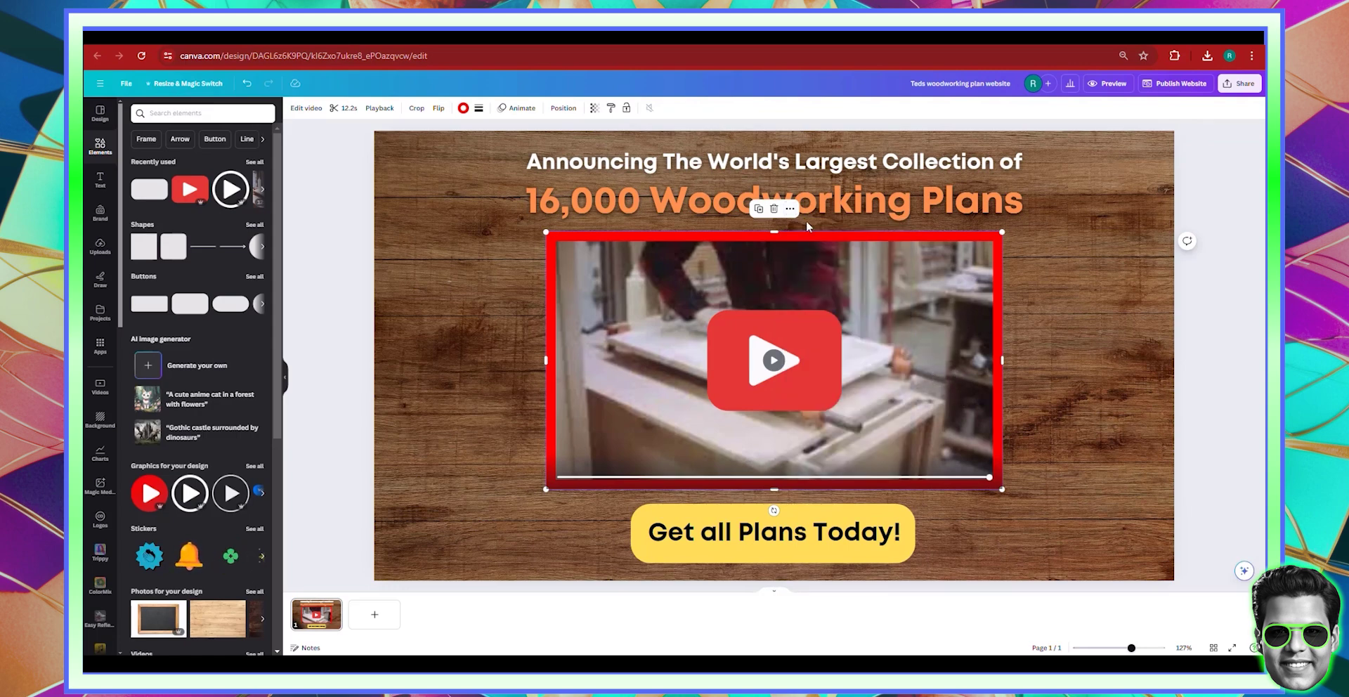
{"action": "left_click", "coordinate": [746, 355]}
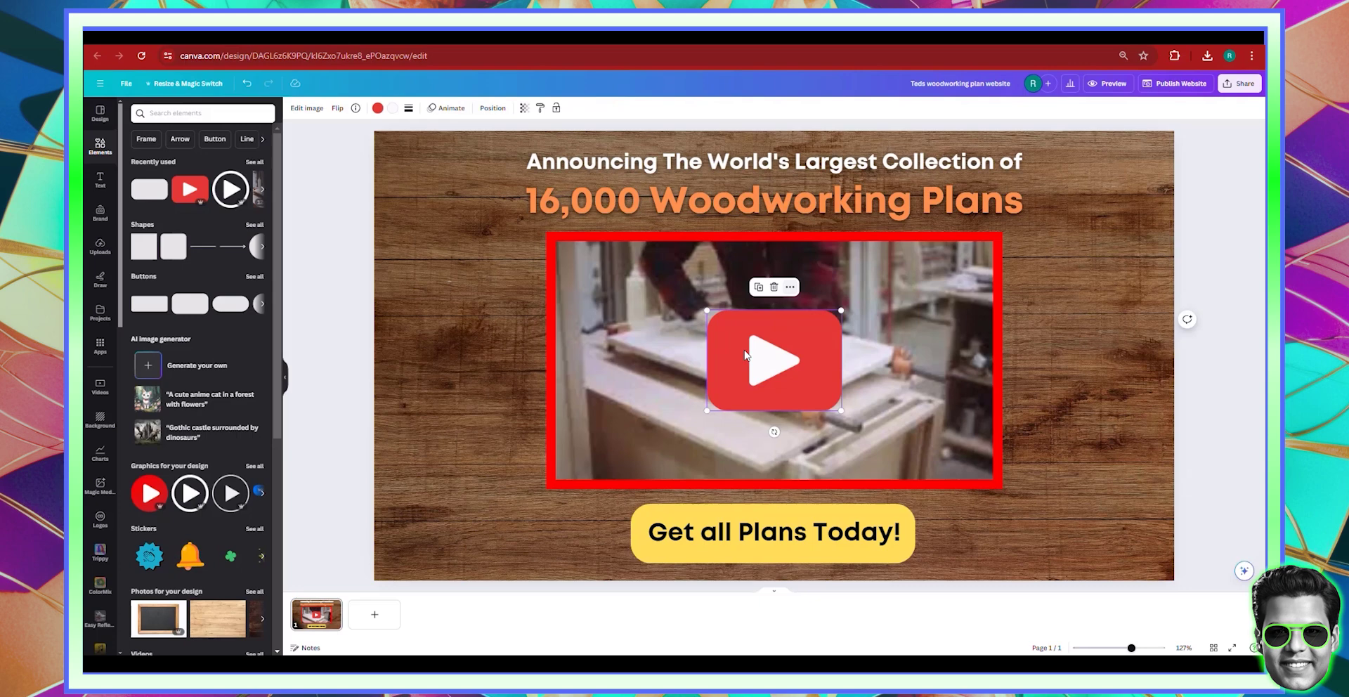
{"action": "left_click", "coordinate": [790, 287]}
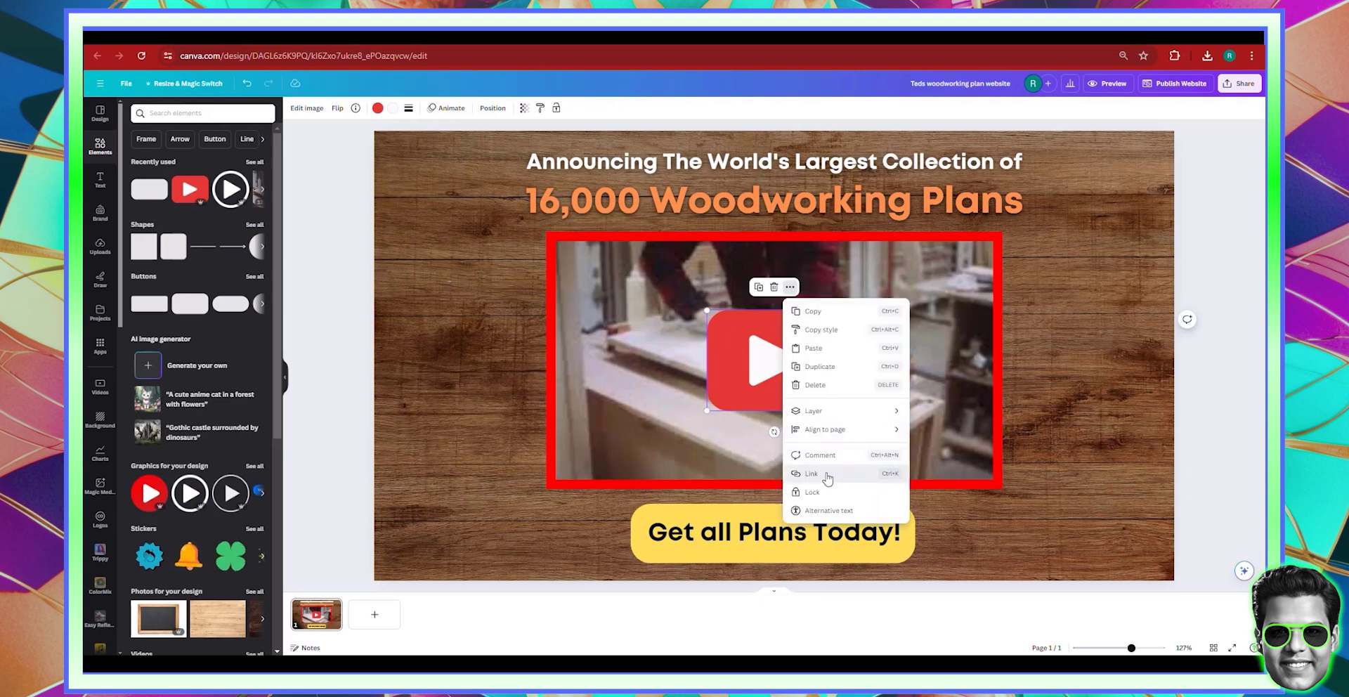
{"action": "left_click", "coordinate": [828, 474]}
{"action": "right_click", "coordinate": [816, 334]}
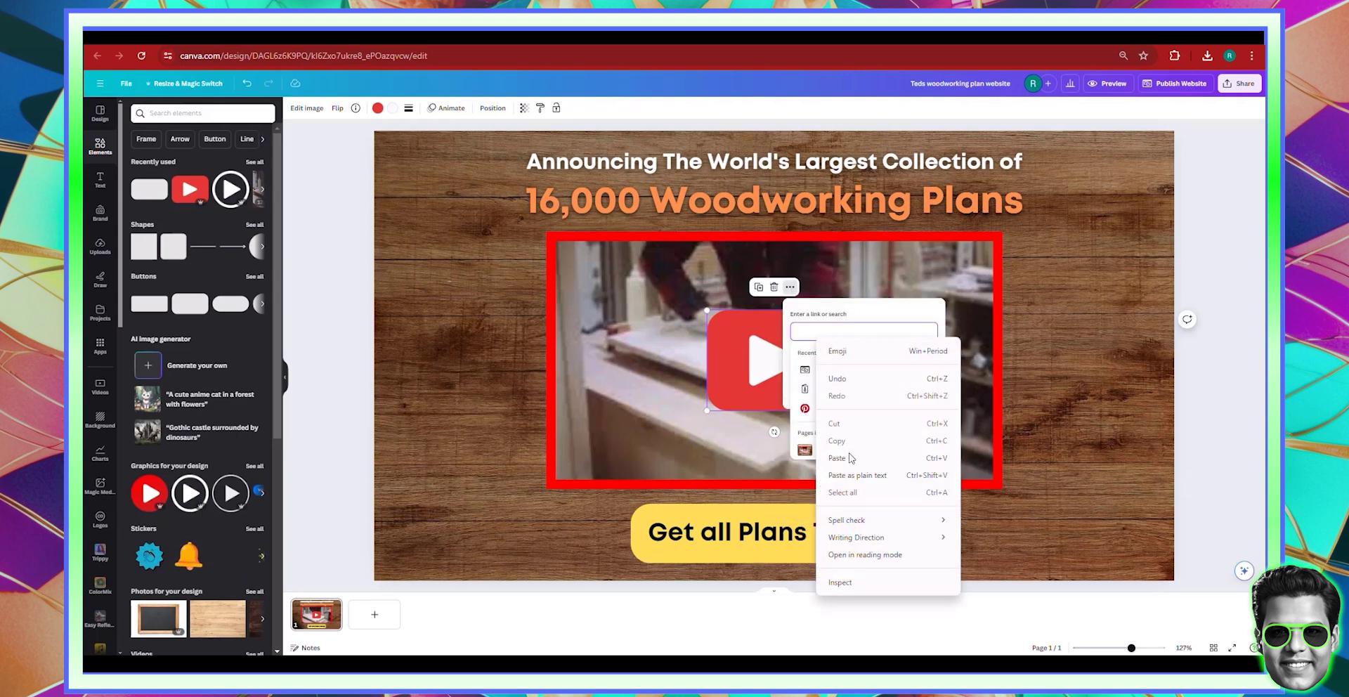
{"action": "left_click", "coordinate": [837, 458]}
{"action": "left_click", "coordinate": [913, 392]}
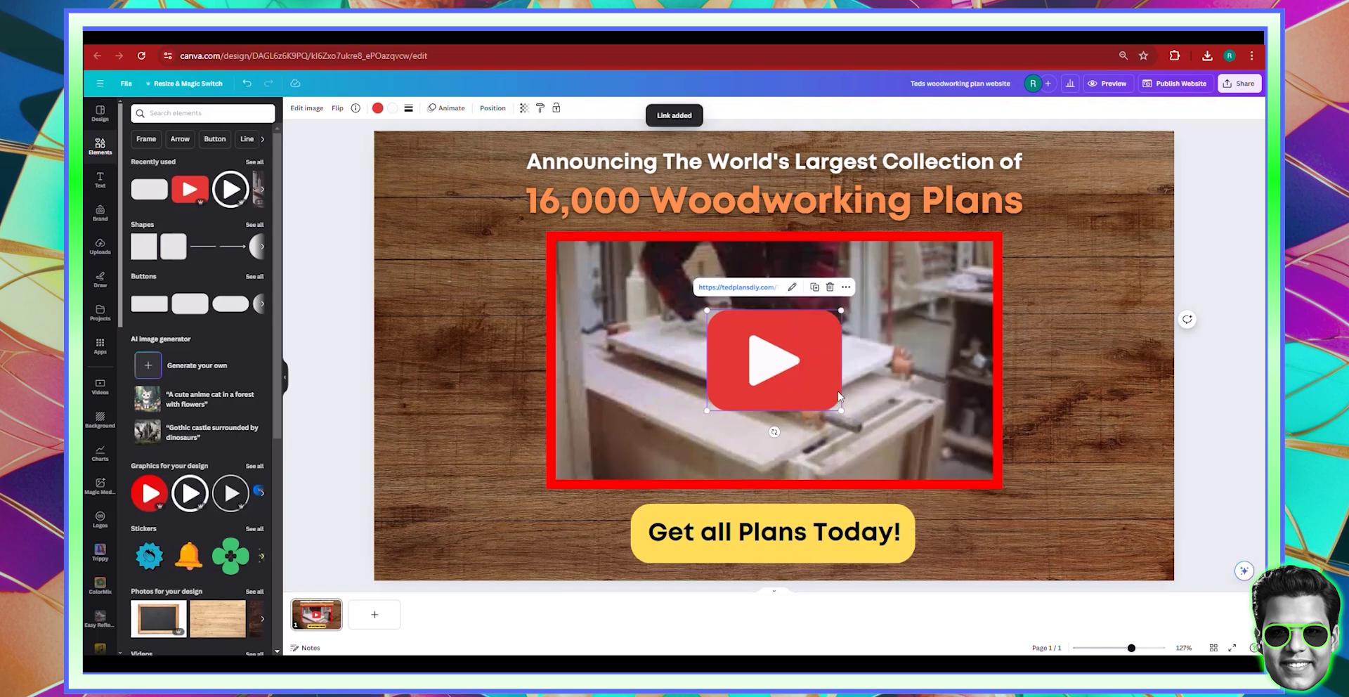
{"action": "left_click", "coordinate": [1103, 416]}
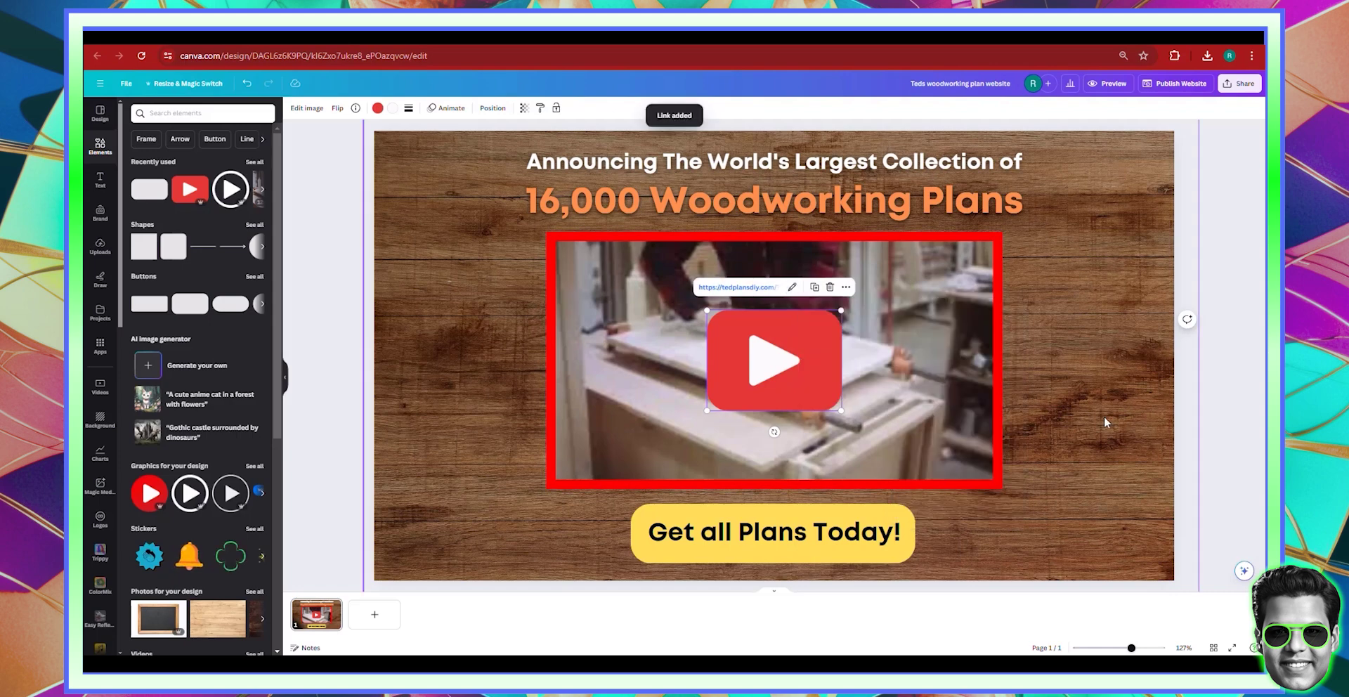
- Publish the design as a website on the my.canva.site domain
{"action": "left_click", "coordinate": [1178, 83]}
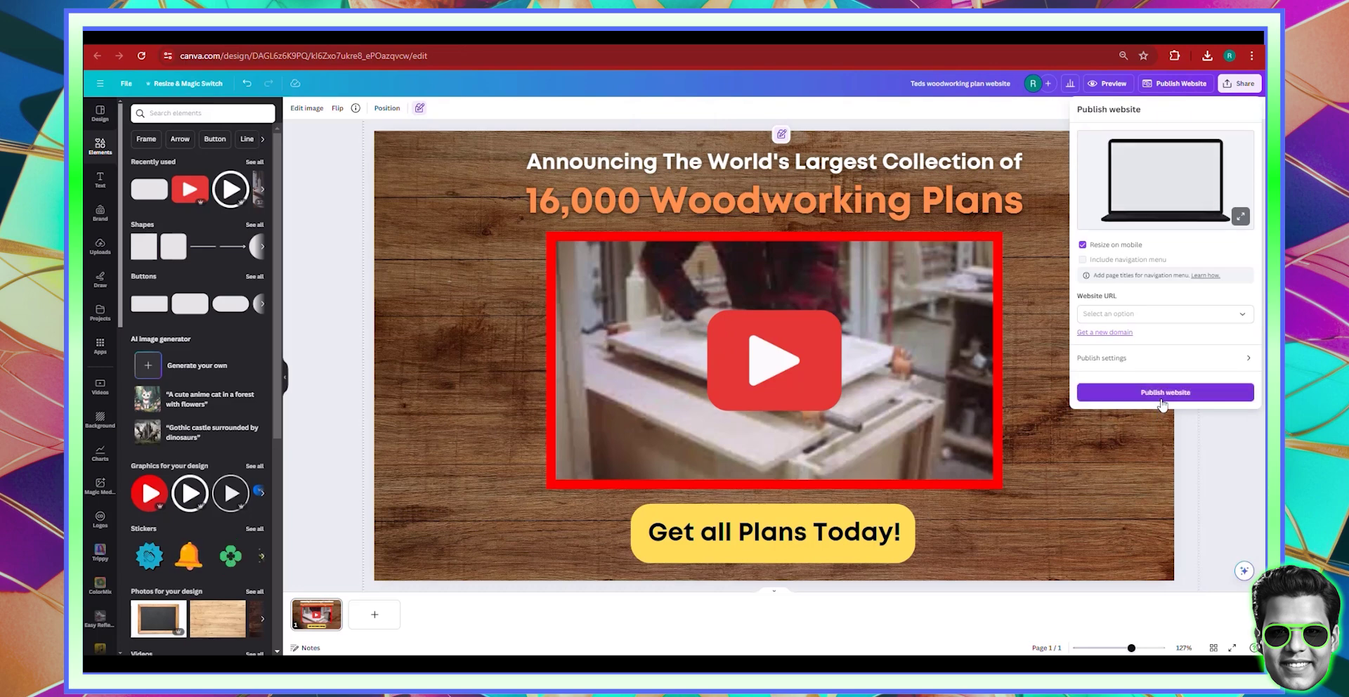
{"action": "left_click", "coordinate": [1162, 401]}
{"action": "left_click", "coordinate": [1119, 315]}
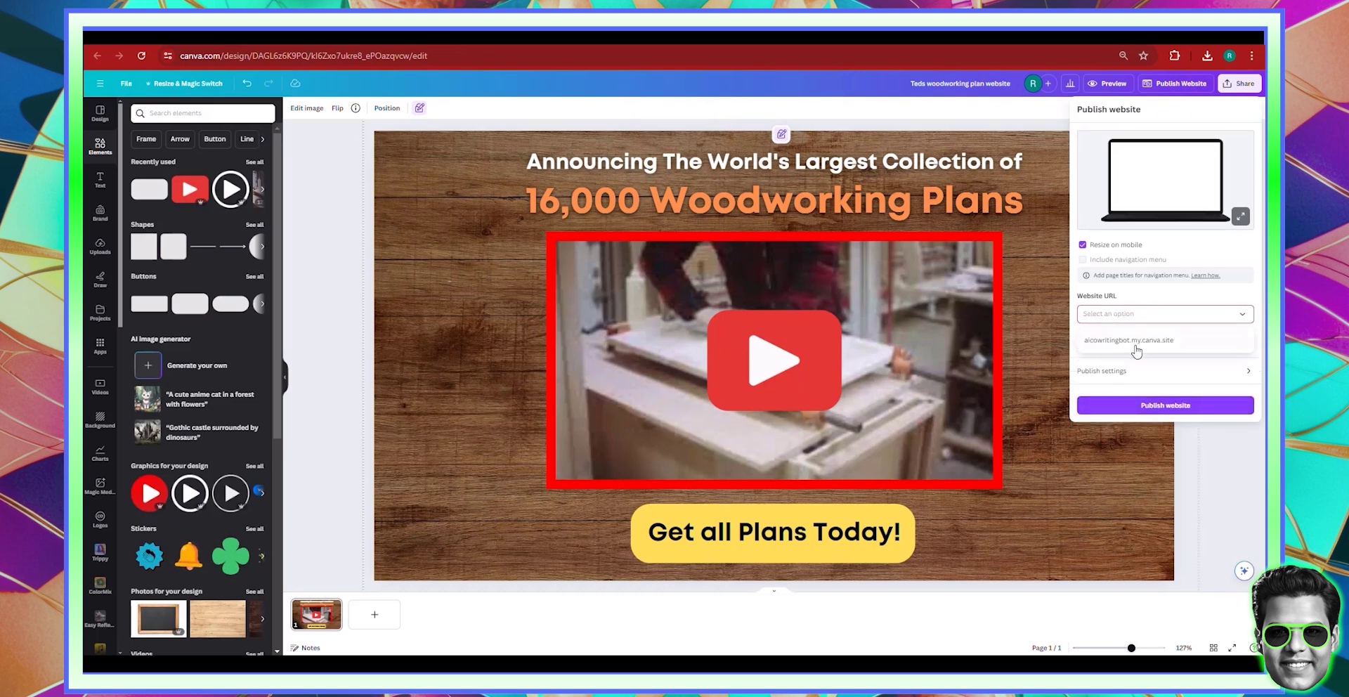
{"action": "left_click", "coordinate": [1162, 453]}
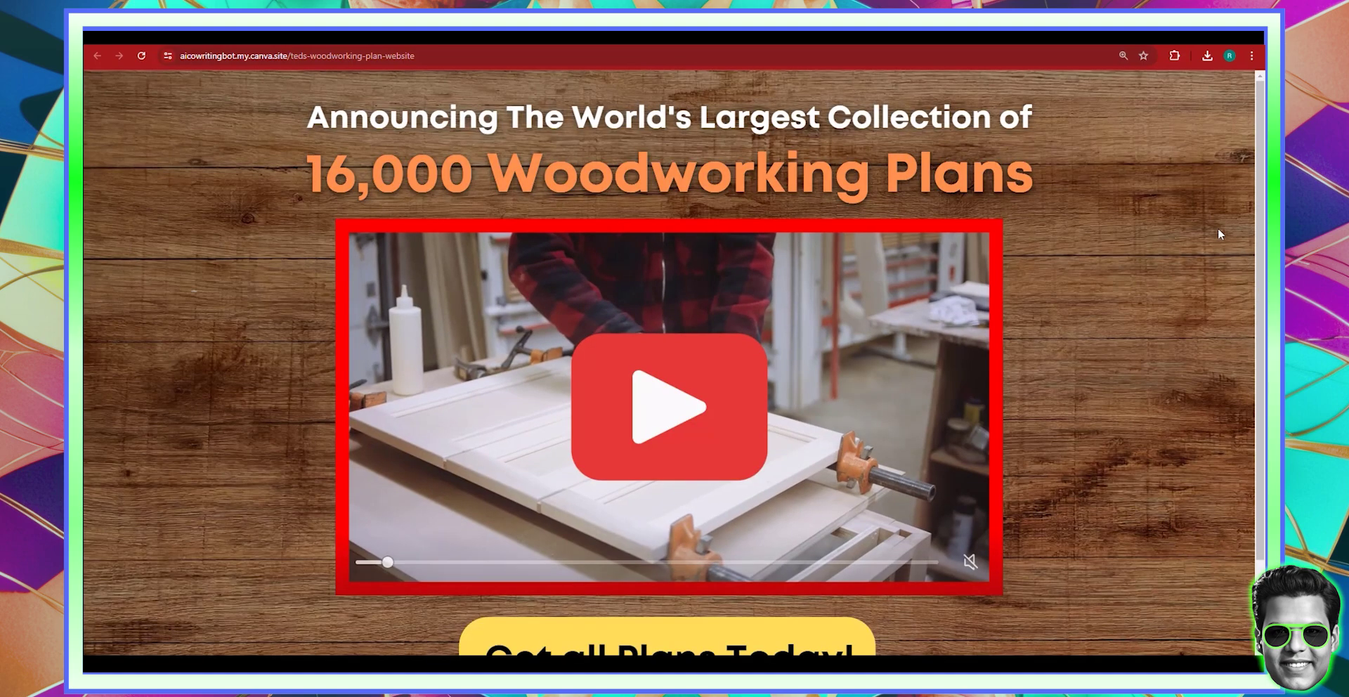
{"action": "scroll", "coordinate": [1154, 298], "scroll_direction": "down", "scroll_amount": 1}
{"action": "scroll", "coordinate": [1156, 289], "scroll_direction": "up", "scroll_amount": 1}
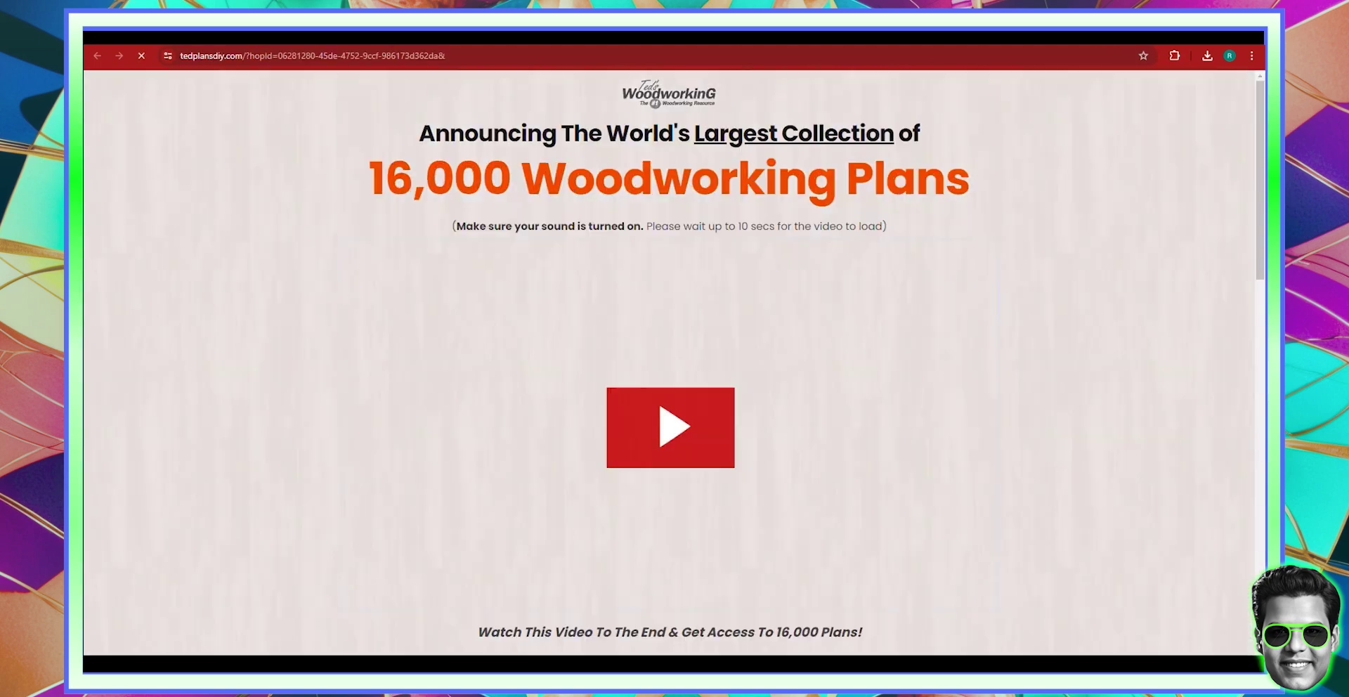
{"action": "key", "text": "ctrl+w"}
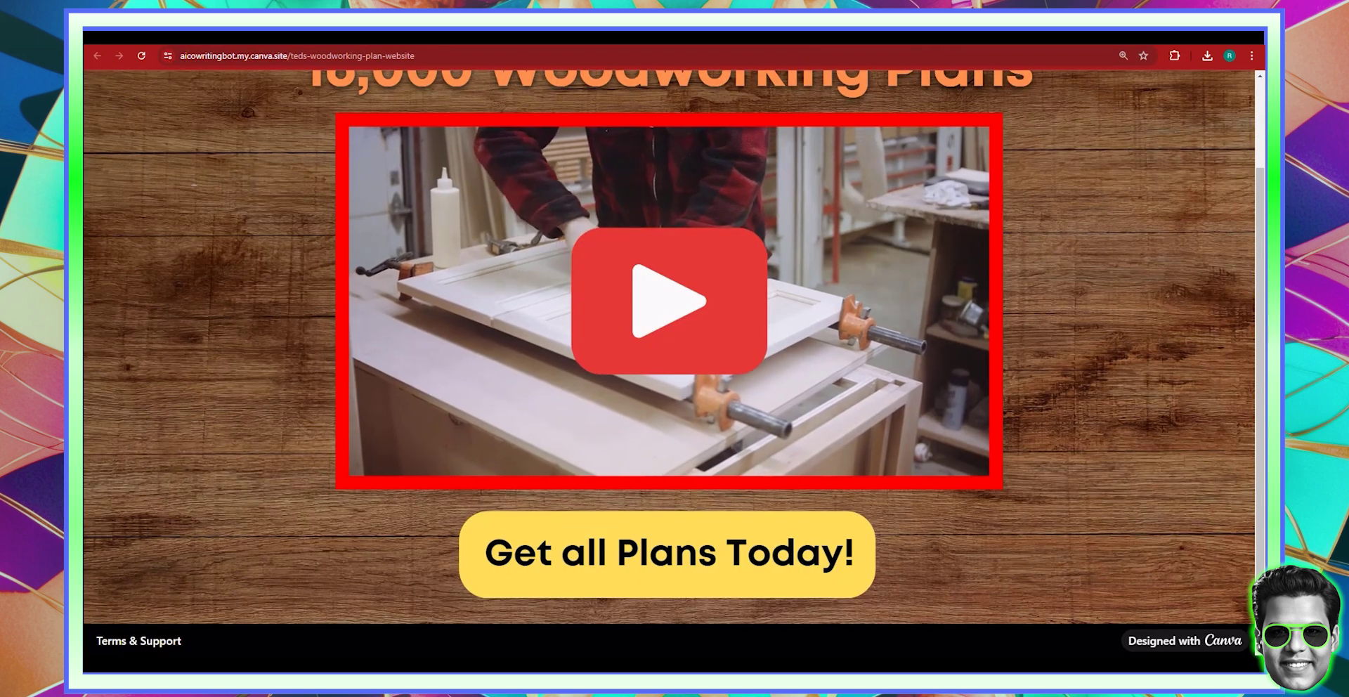
{"action": "scroll", "coordinate": [1195, 306], "scroll_direction": "up", "scroll_amount": 2}
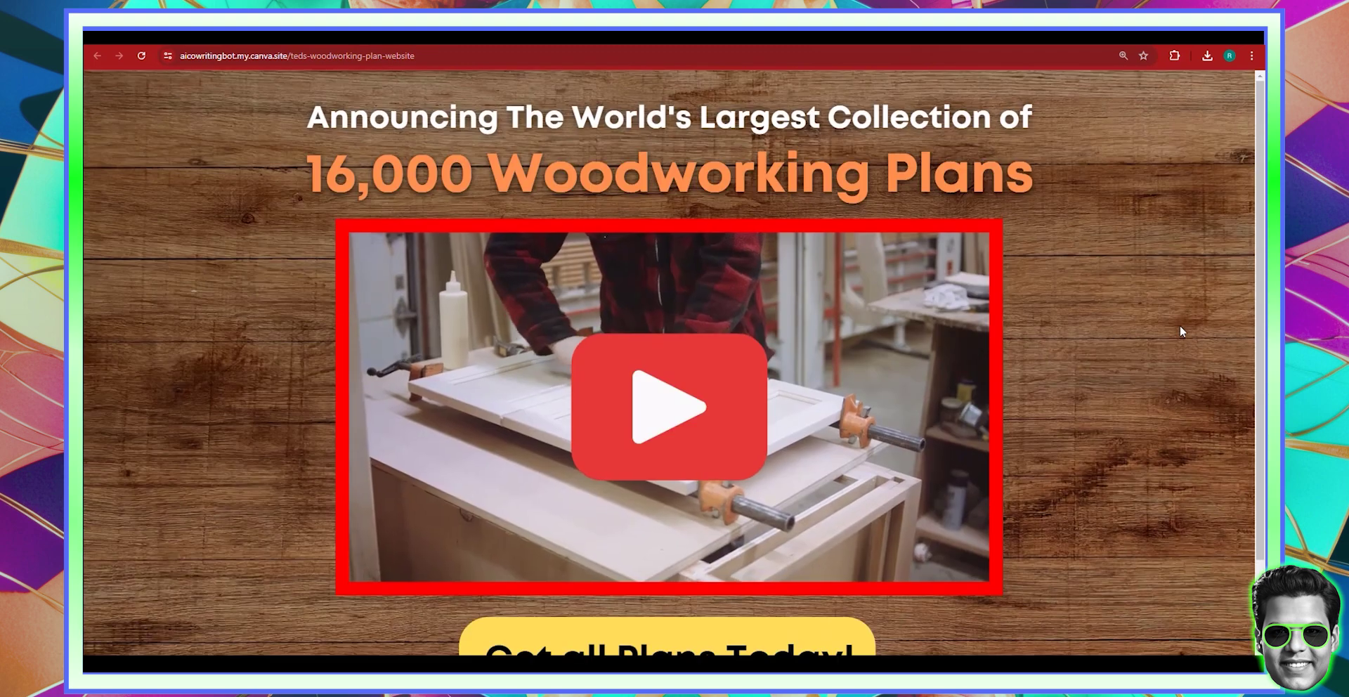
{"action": "scroll", "coordinate": [1178, 326], "scroll_direction": "down", "scroll_amount": 2}
{"action": "scroll", "coordinate": [1177, 328], "scroll_direction": "up", "scroll_amount": 2}
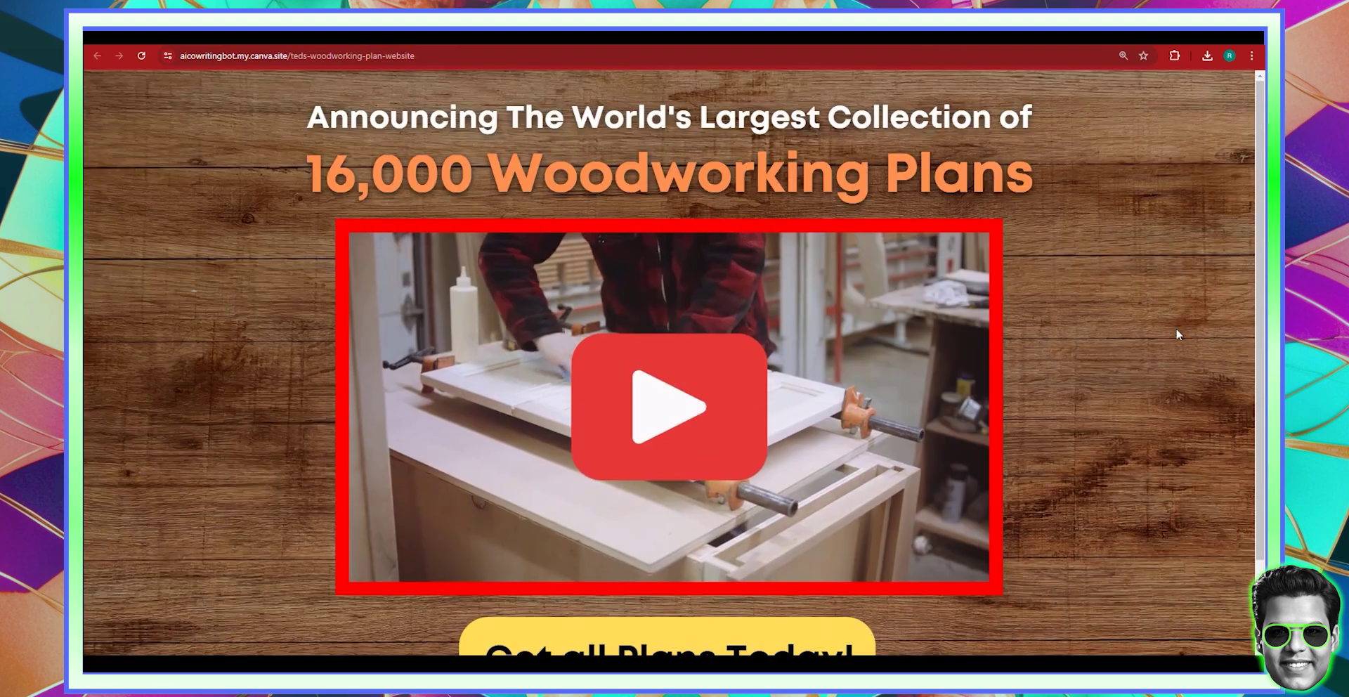
{"action": "scroll", "coordinate": [1178, 334], "scroll_direction": "down", "scroll_amount": 2}
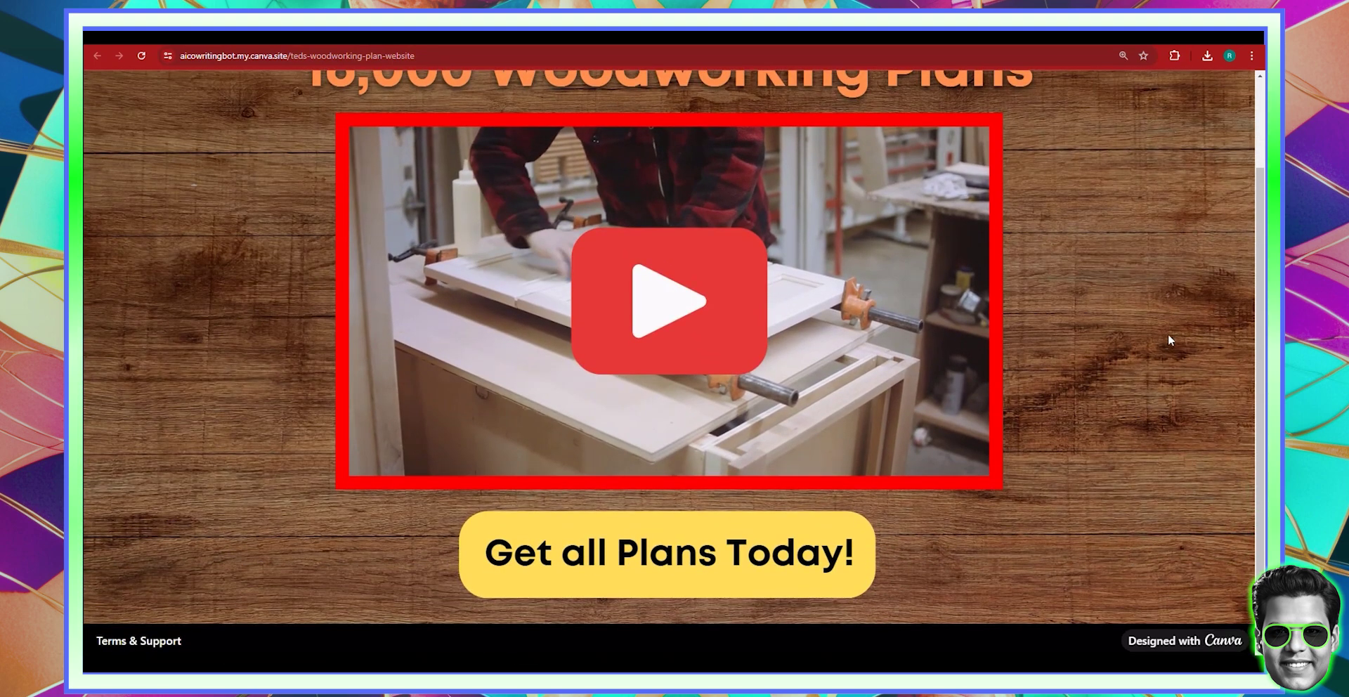
{"action": "scroll", "coordinate": [1163, 345], "scroll_direction": "up", "scroll_amount": 2}
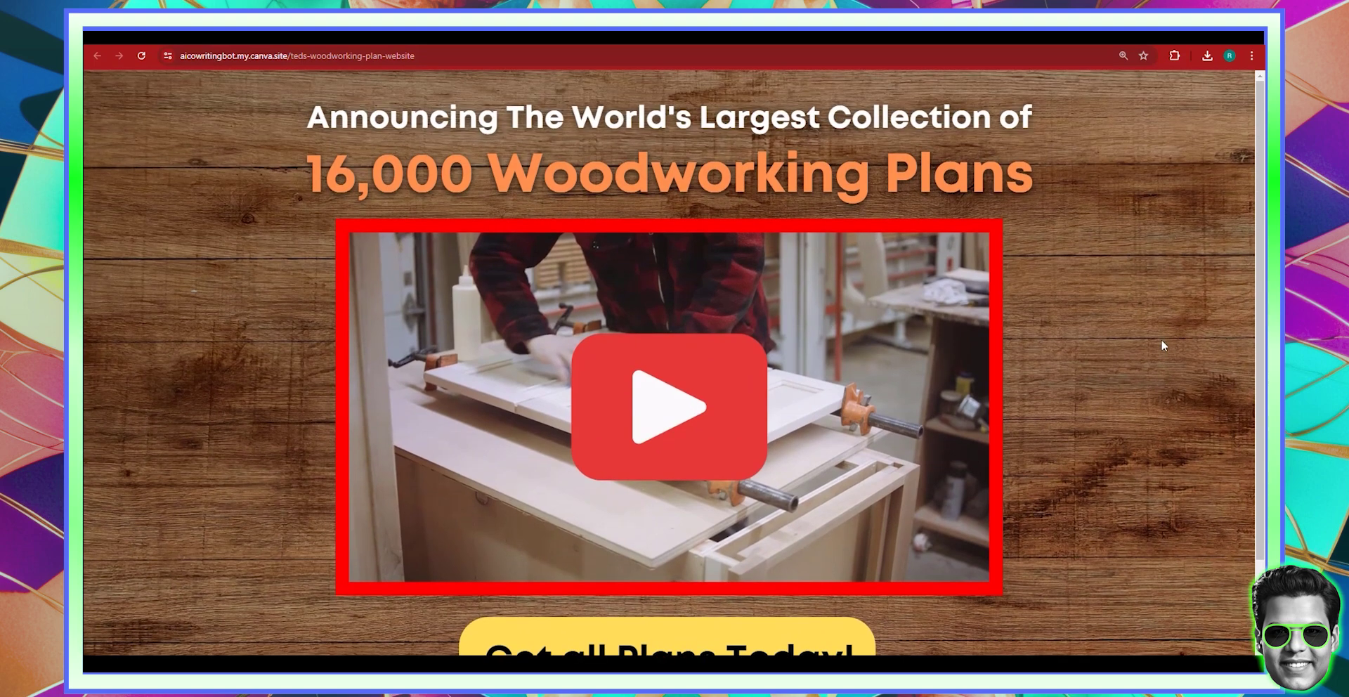
{"action": "scroll", "coordinate": [1161, 340], "scroll_direction": "down", "scroll_amount": 2}
{"action": "scroll", "coordinate": [1161, 340], "scroll_direction": "up", "scroll_amount": 2}
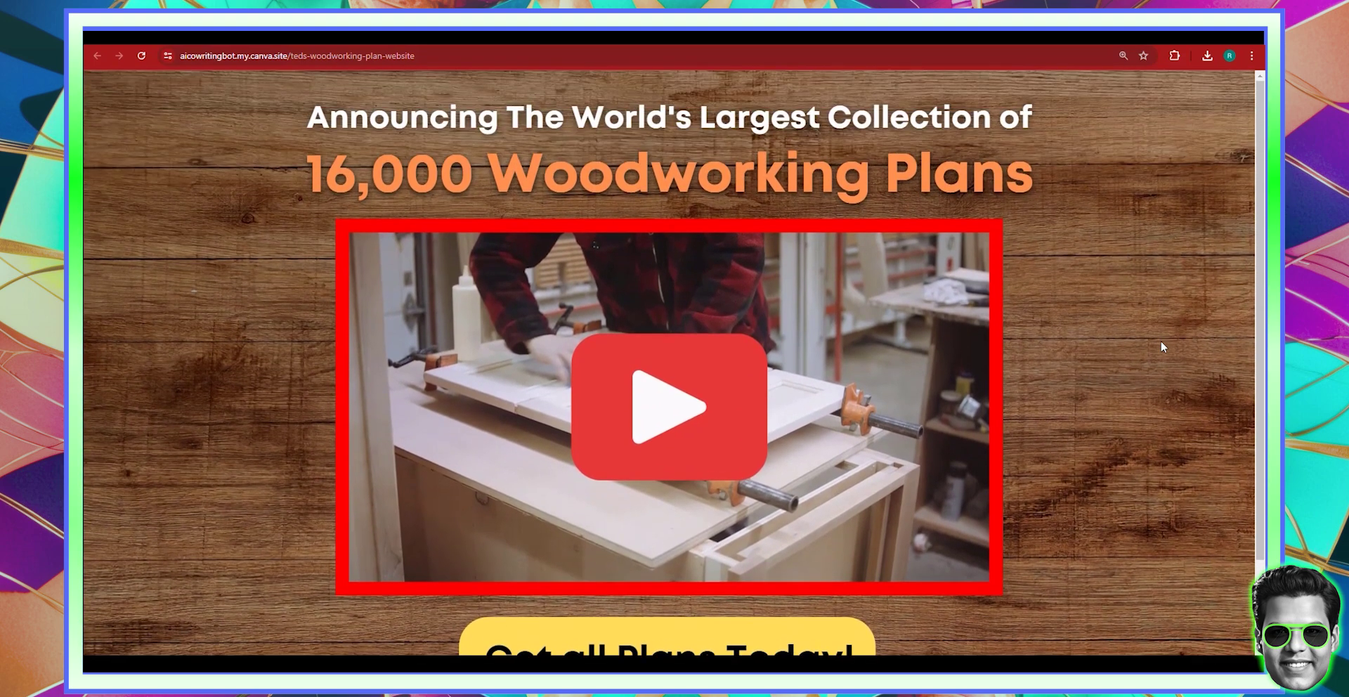